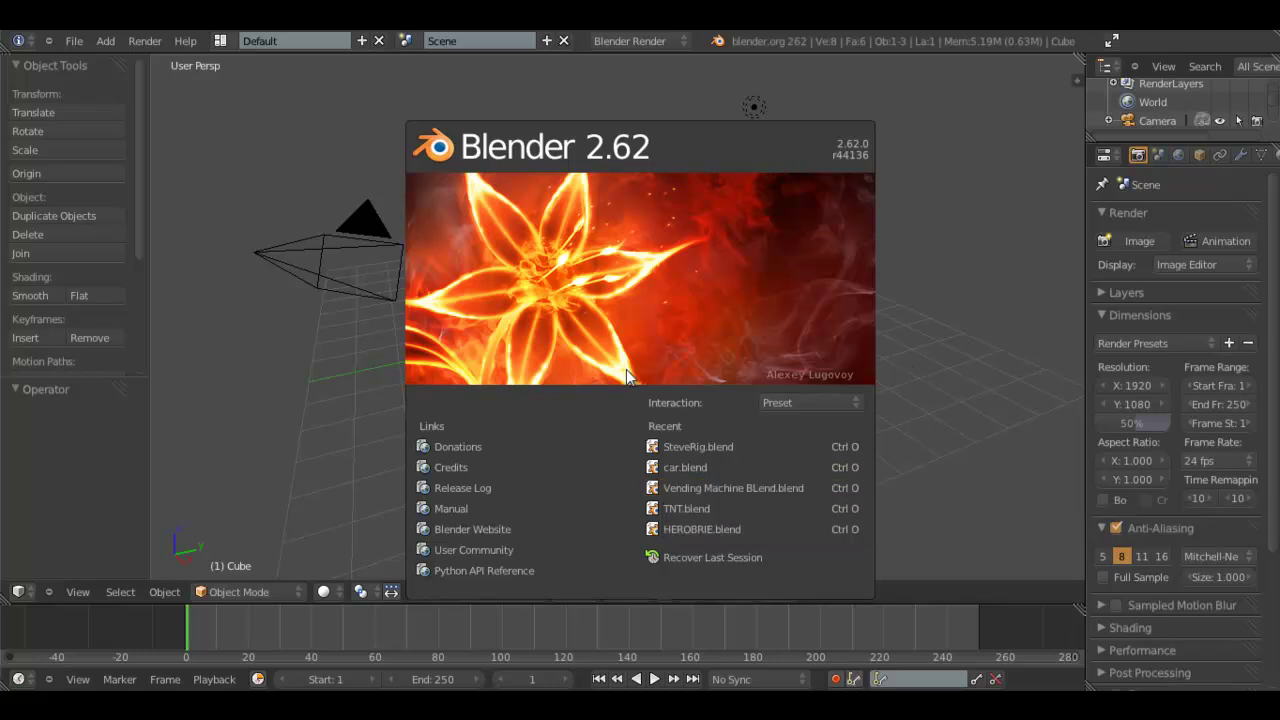
Dismiss the splash screen and delete the default cube
left_click(695, 301)
middle_click_drag(757, 329, 834, 352)
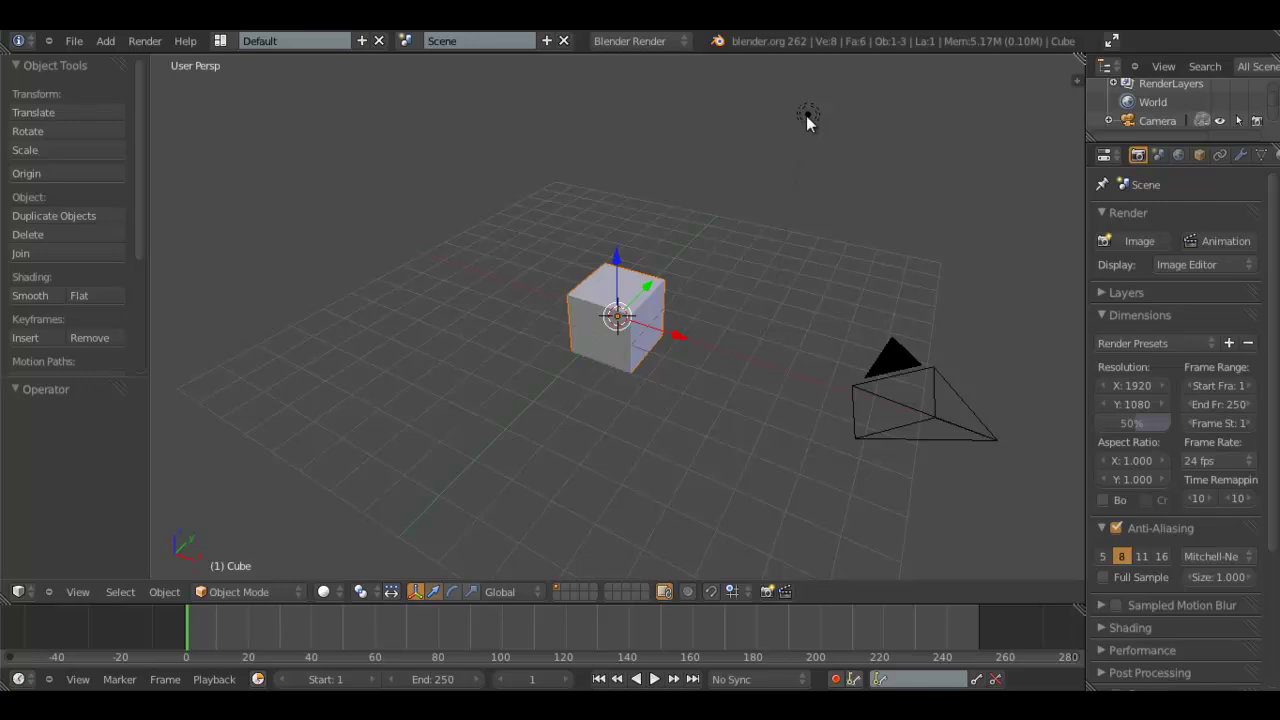
key("x")
left_click(694, 346)
Add a plane mesh and scale it by 10 to serve as the floor
key("shift+a")
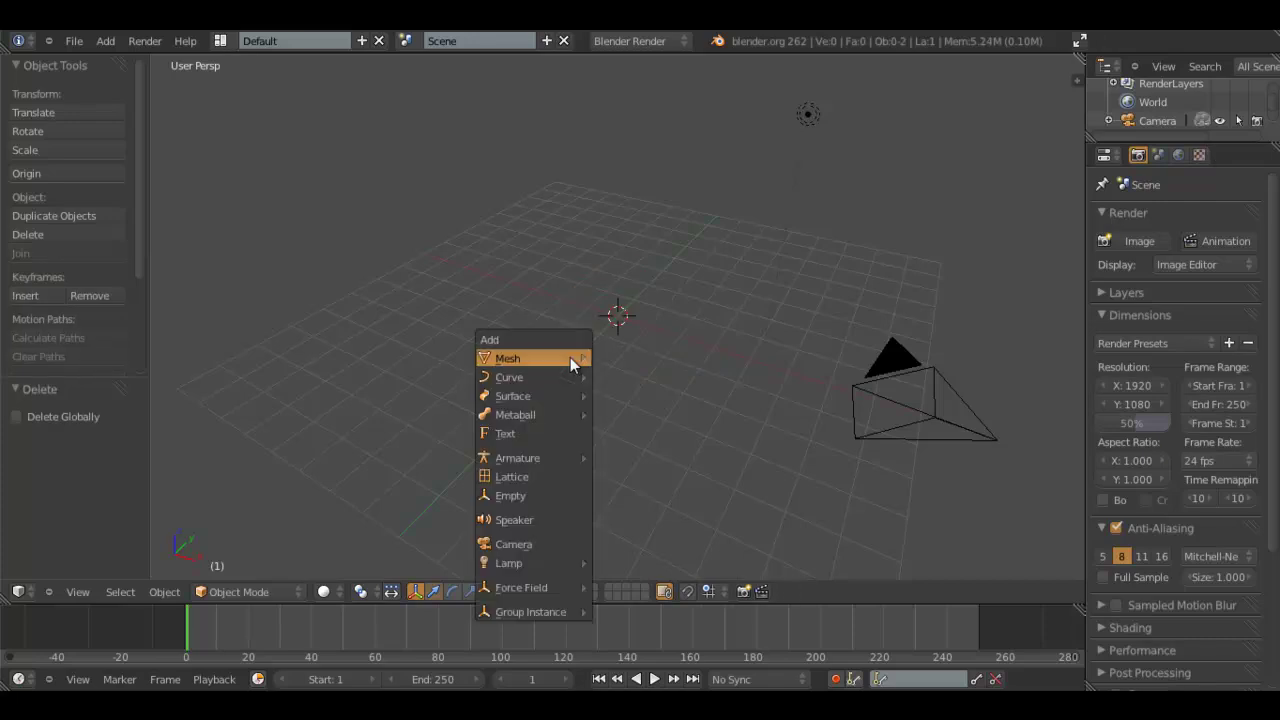
mouse_move(560, 358)
left_click(616, 360)
type("s10")
key("Return")
Delete the default lamp from the scene
scroll(616, 358, "down", 5)
middle_click_drag(616, 358, 558, 333)
scroll(558, 333, "up", 5)
right_click(727, 95)
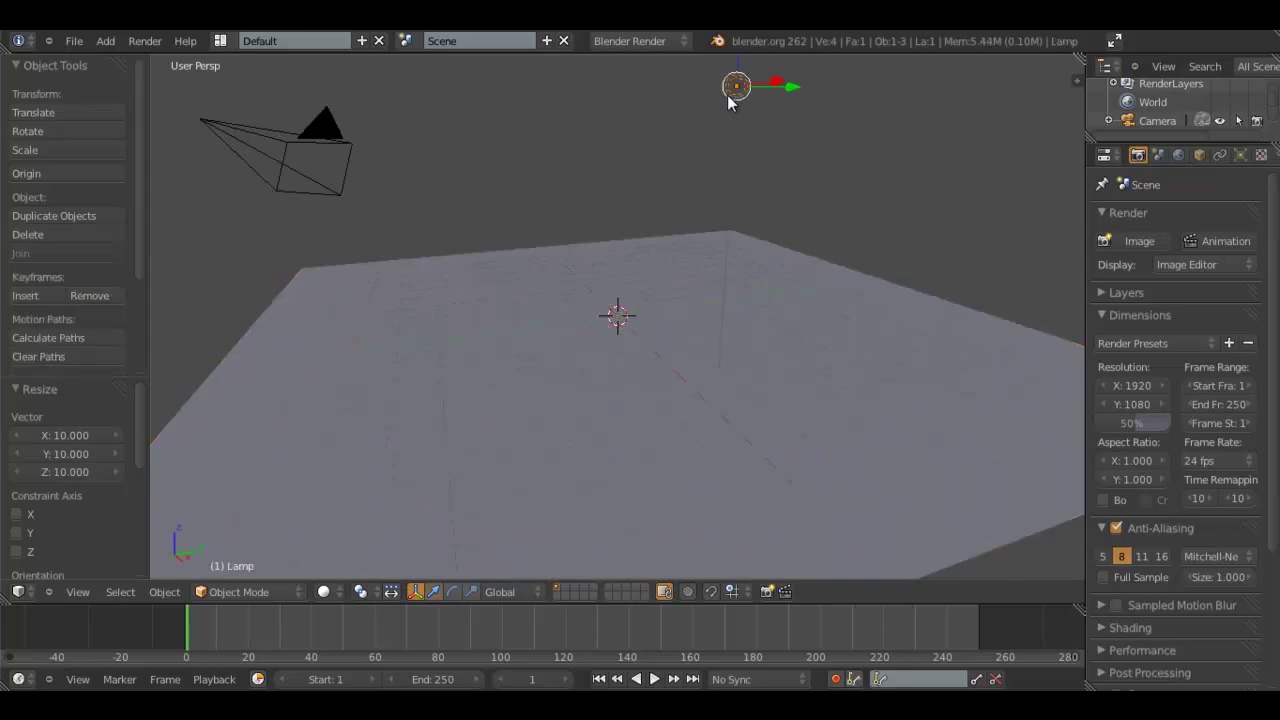
key("x")
left_click(745, 123)
Switch the view to orthographic projection and add a monkey mesh at the plane's centre
scroll(719, 276, "down", 4)
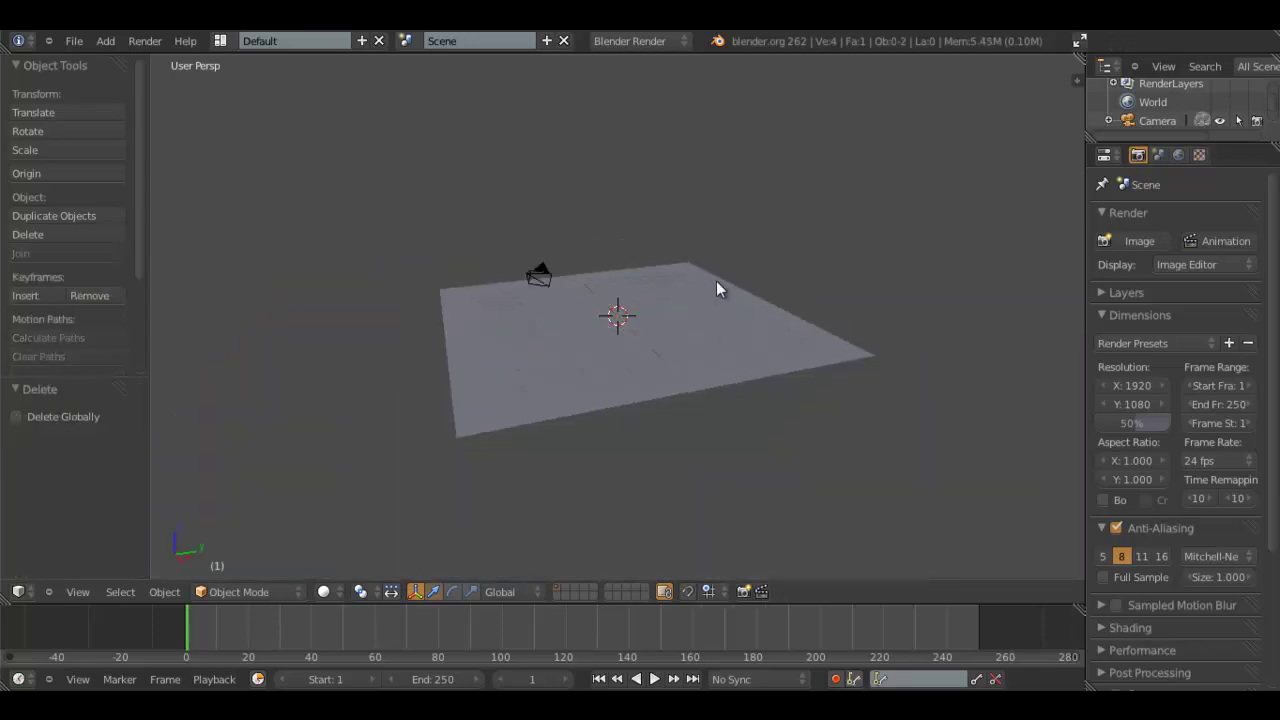
middle_click_drag(719, 276, 660, 318)
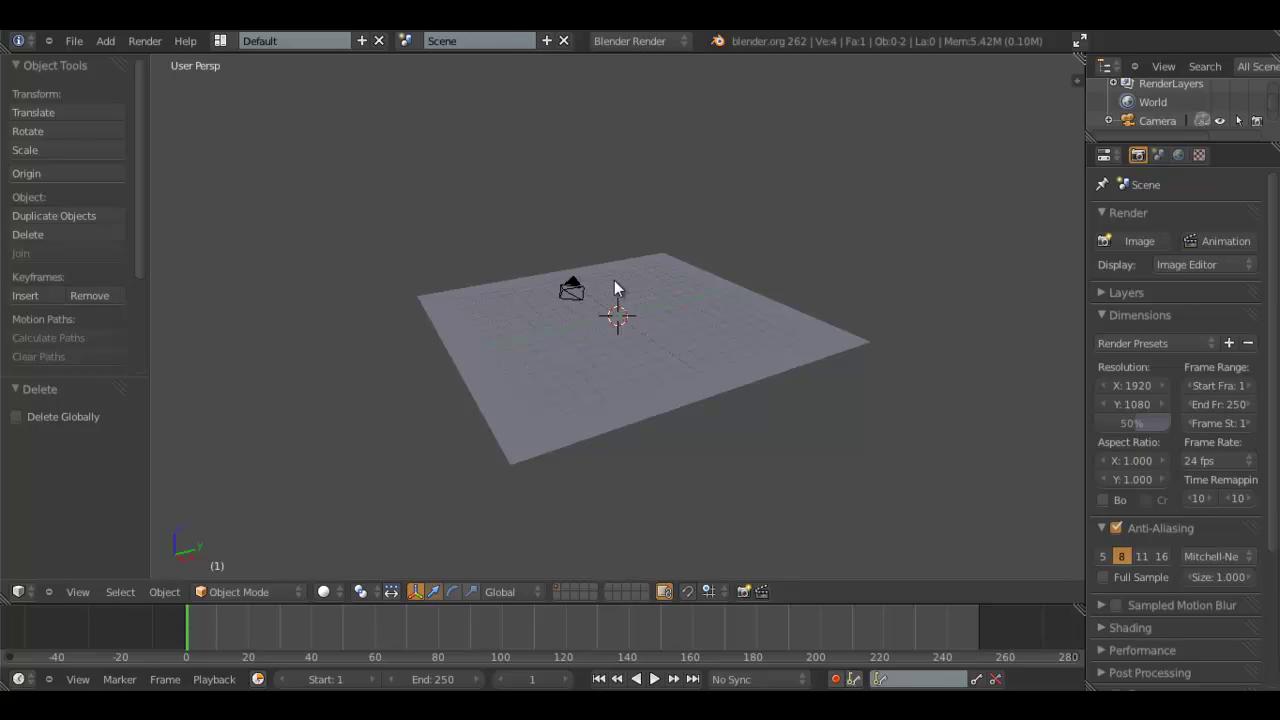
key("KP_5")
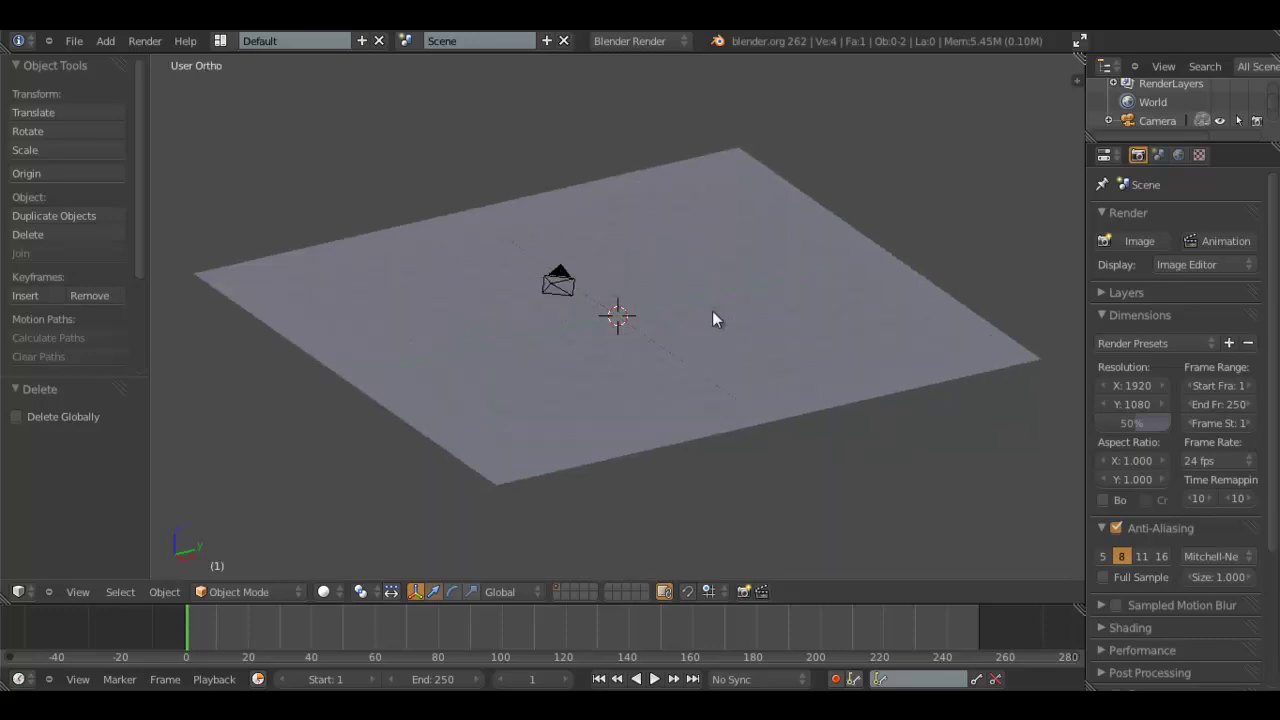
middle_click_drag(712, 318, 823, 320)
key("shift+a")
mouse_move(823, 320)
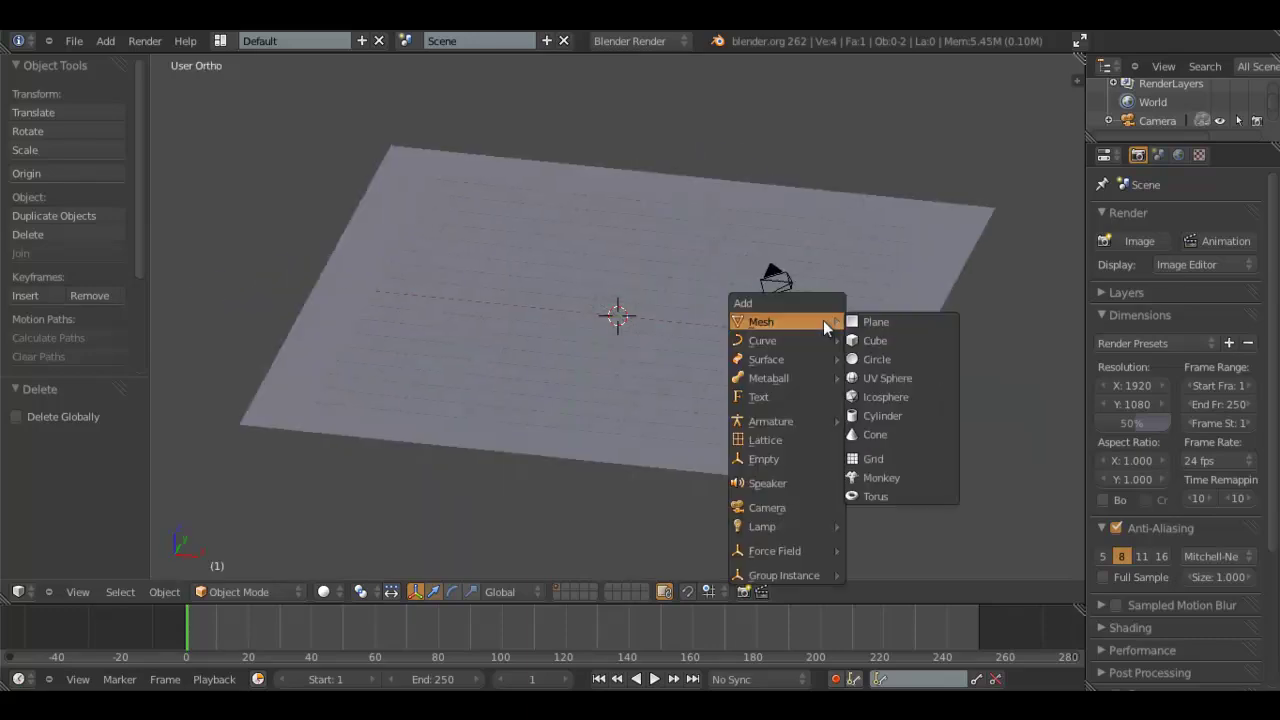
left_click(899, 476)
In the right side view, raise the monkey about 0.92 units along Z
middle_click_drag(740, 349, 569, 327)
key("KP_3")
scroll(653, 349, "up", 9)
key("g")
key("z")
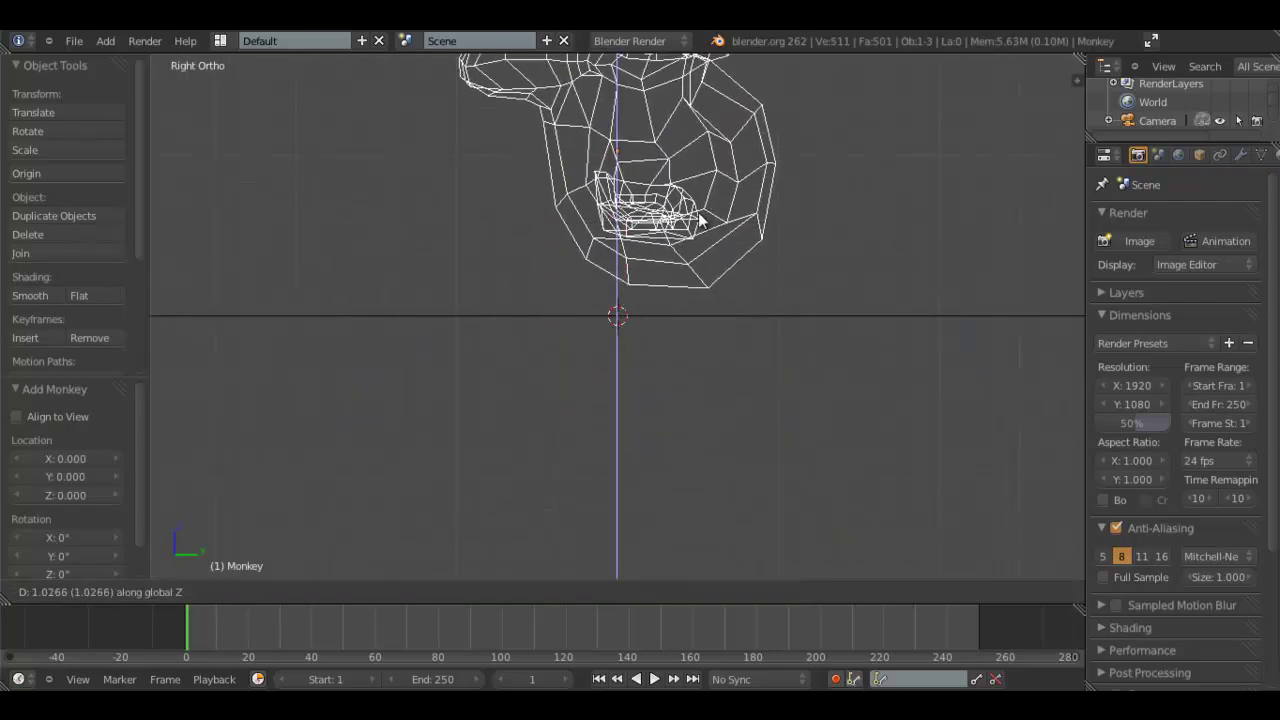
left_click(700, 224)
Tilt the monkey around the X axis and lower it about 0.34 units along Z to rest on the plane
scroll(698, 325, "down", 4)
key("r")
key("x")
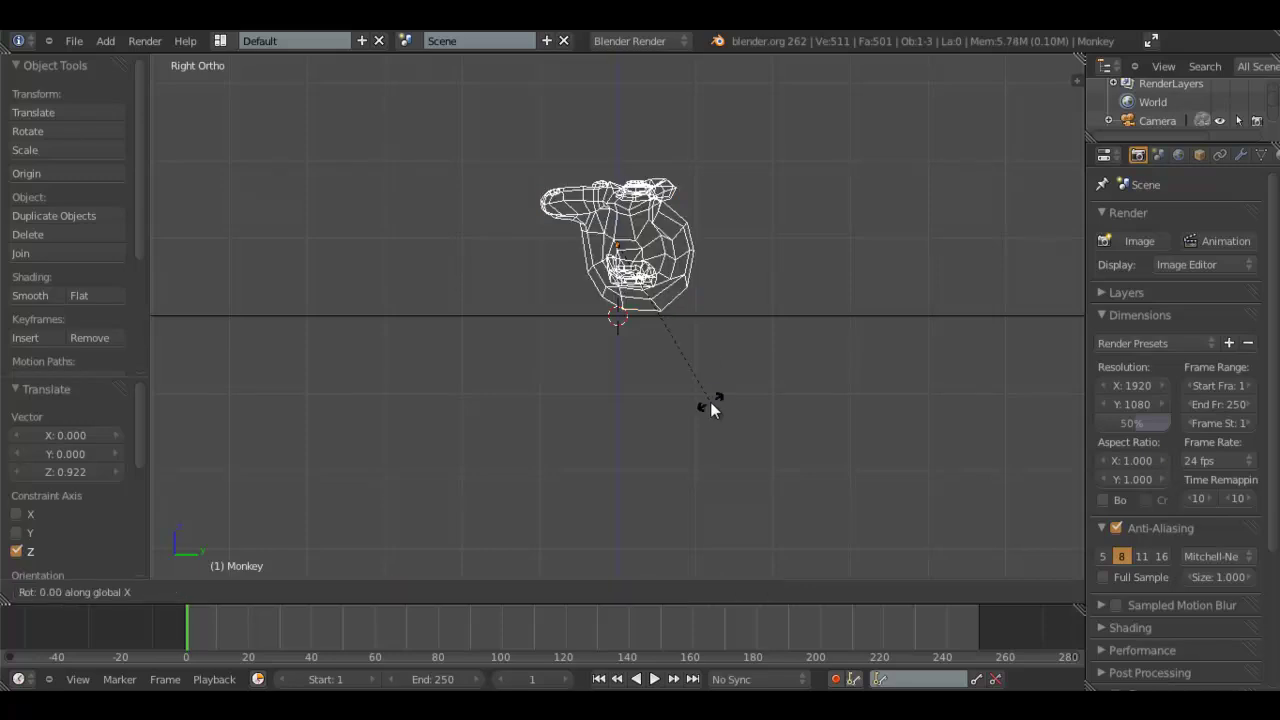
left_click(942, 287)
key("g")
key("z")
left_click(830, 268)
Add a Subdivision Surface modifier to the monkey and switch the viewport to solid shading
middle_click_drag(823, 266, 730, 275)
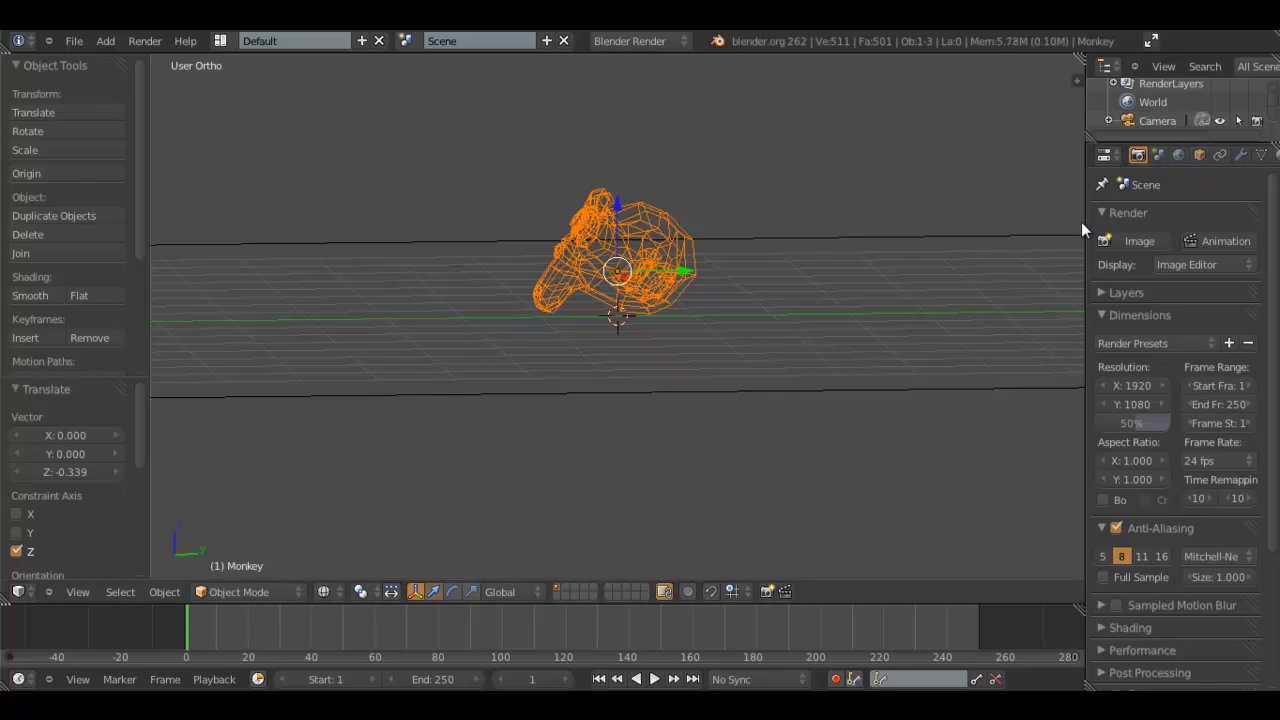
left_click_drag(1081, 222, 1014, 228)
left_click(1169, 155)
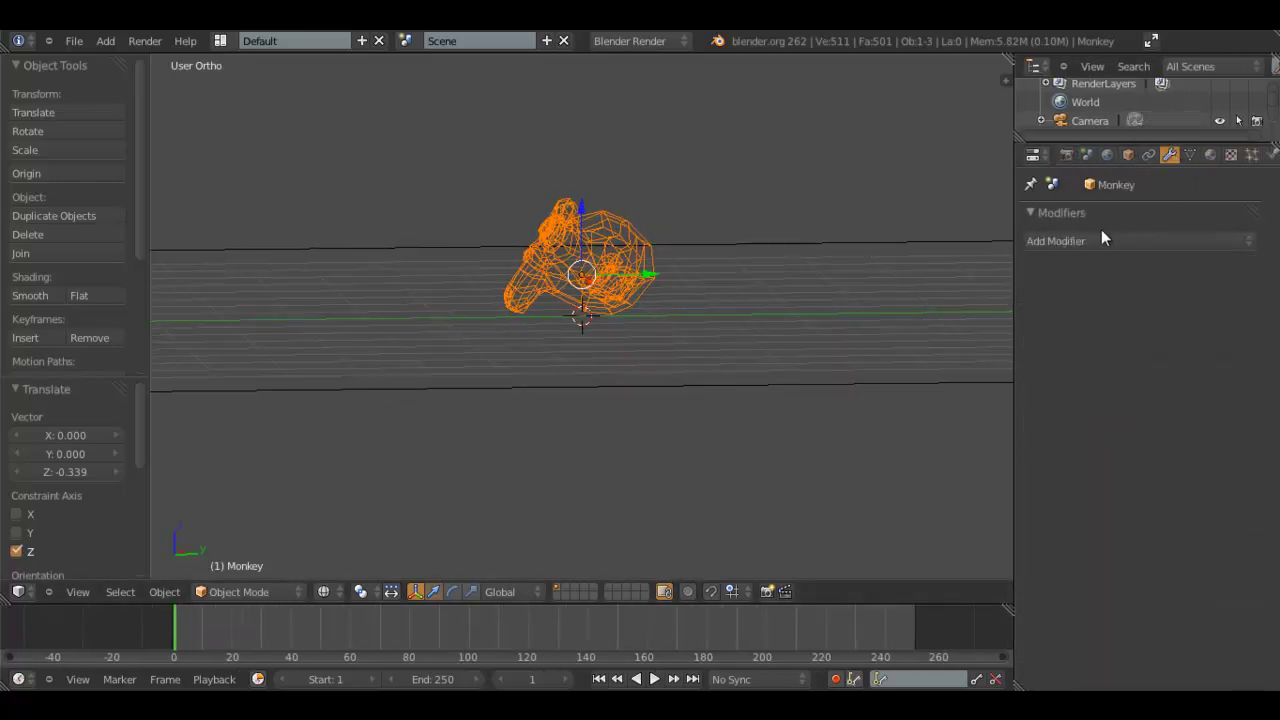
left_click(1076, 240)
left_click(854, 528)
middle_click_drag(400, 288, 584, 354)
key("z")
middle_click_drag(698, 302, 651, 294)
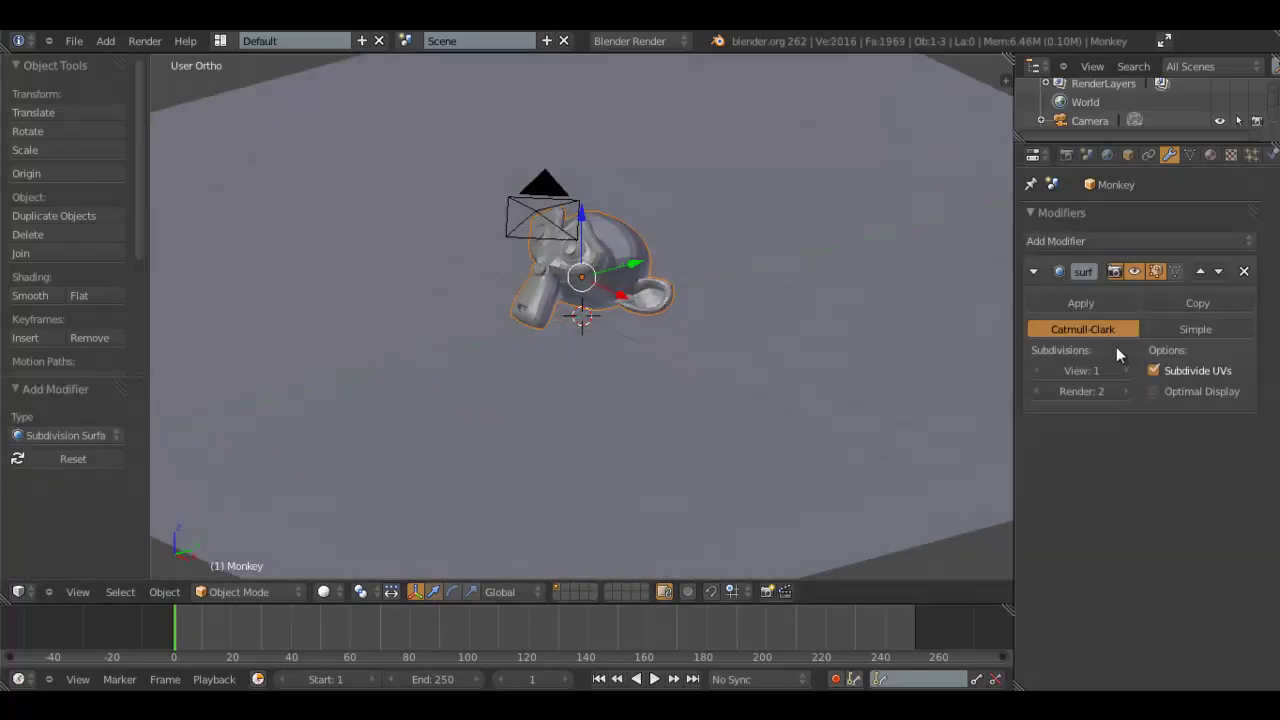
left_click(1126, 368)
middle_click_drag(797, 334, 995, 338)
left_click(1039, 370)
Add a sun lamp to the scene in the front view
middle_click_drag(760, 345, 515, 250)
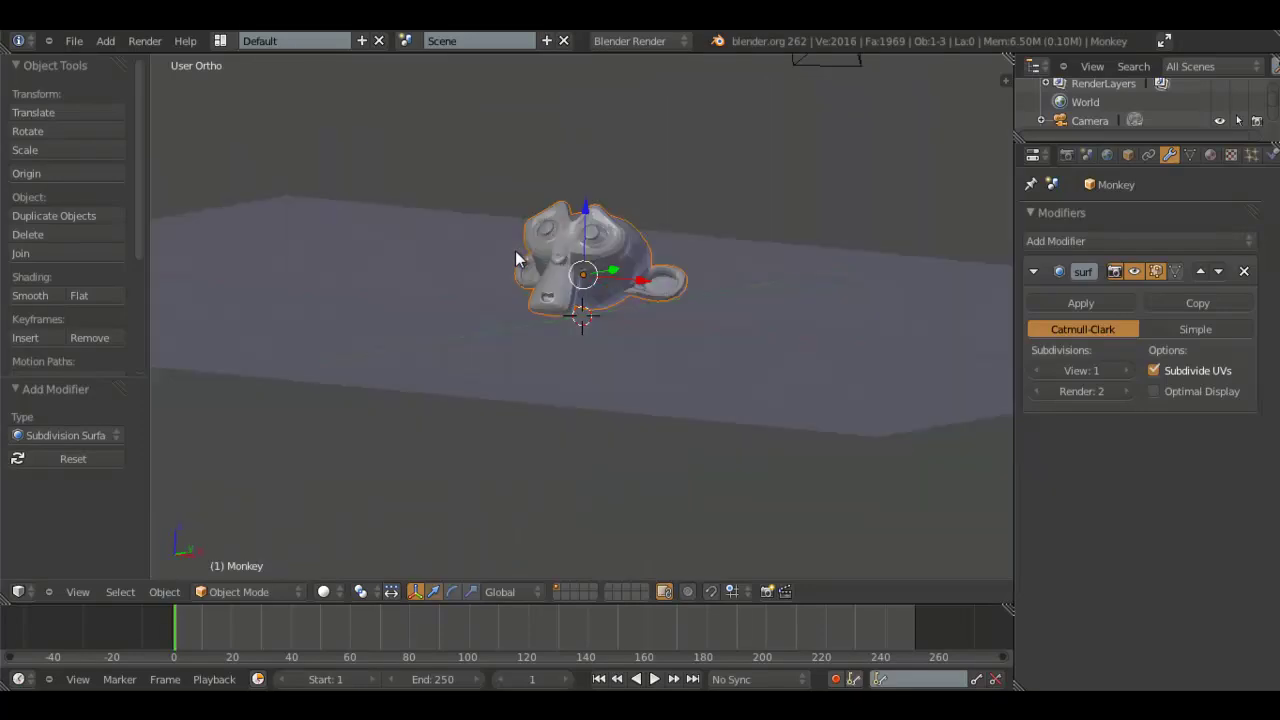
key("KP_1")
scroll(620, 300, "down", 2)
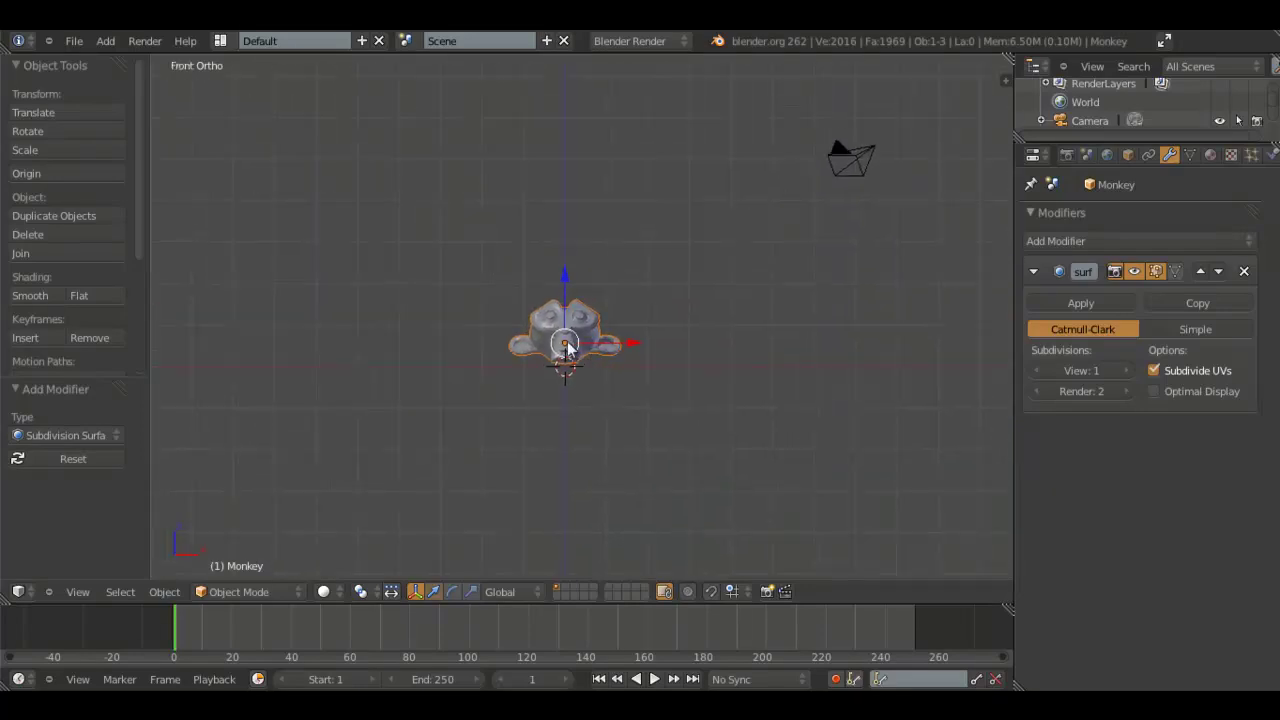
key("shift+a")
mouse_move(571, 547)
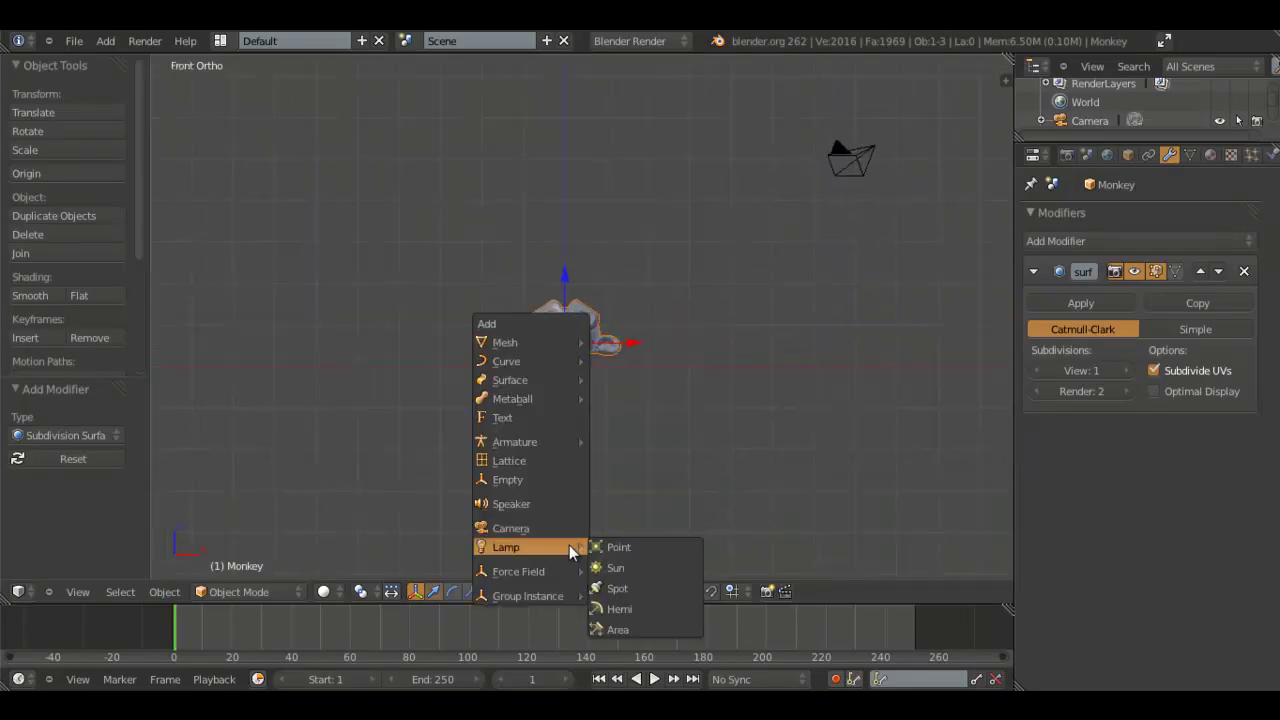
left_click(635, 568)
Raise the sun lamp about 4.37 units along Z and move it about 2.79 units along X
key("g")
key("z")
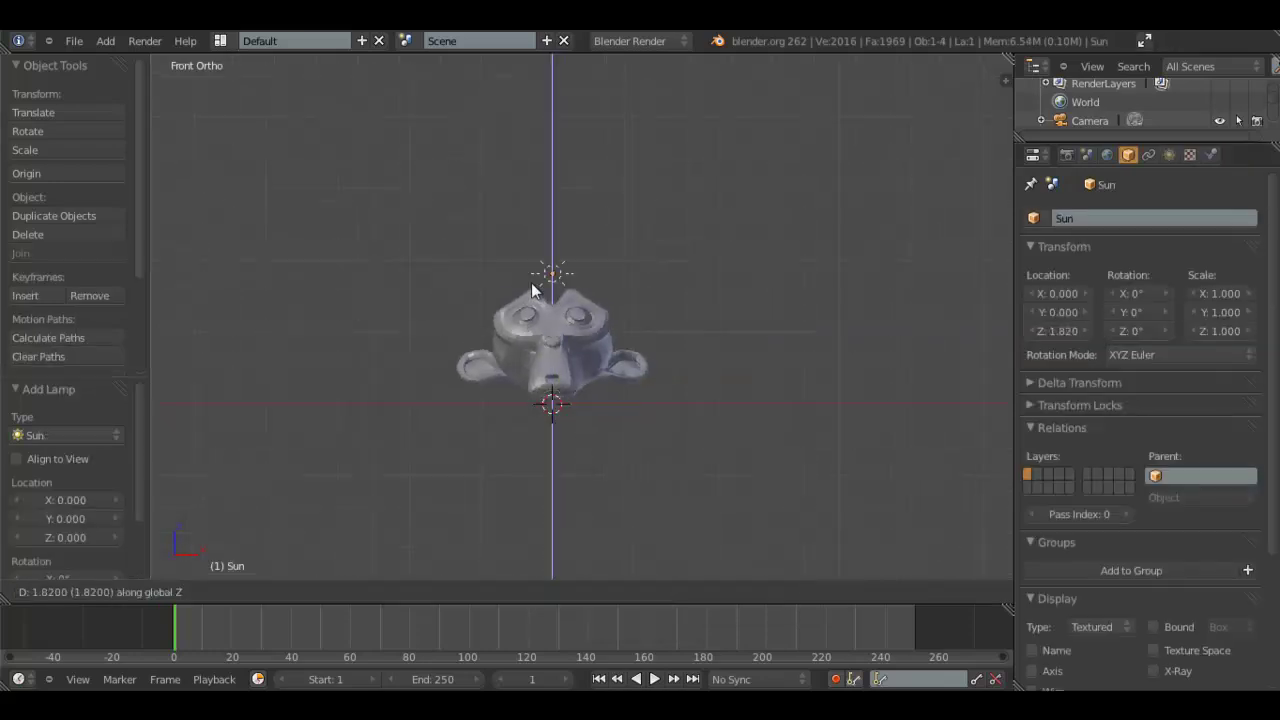
left_click(515, 143)
key("g")
key("x")
left_click(752, 255)
Rotate the sun lamp about 36.5° around the Y axis to aim it towards the monkey
scroll(758, 261, "down", 3)
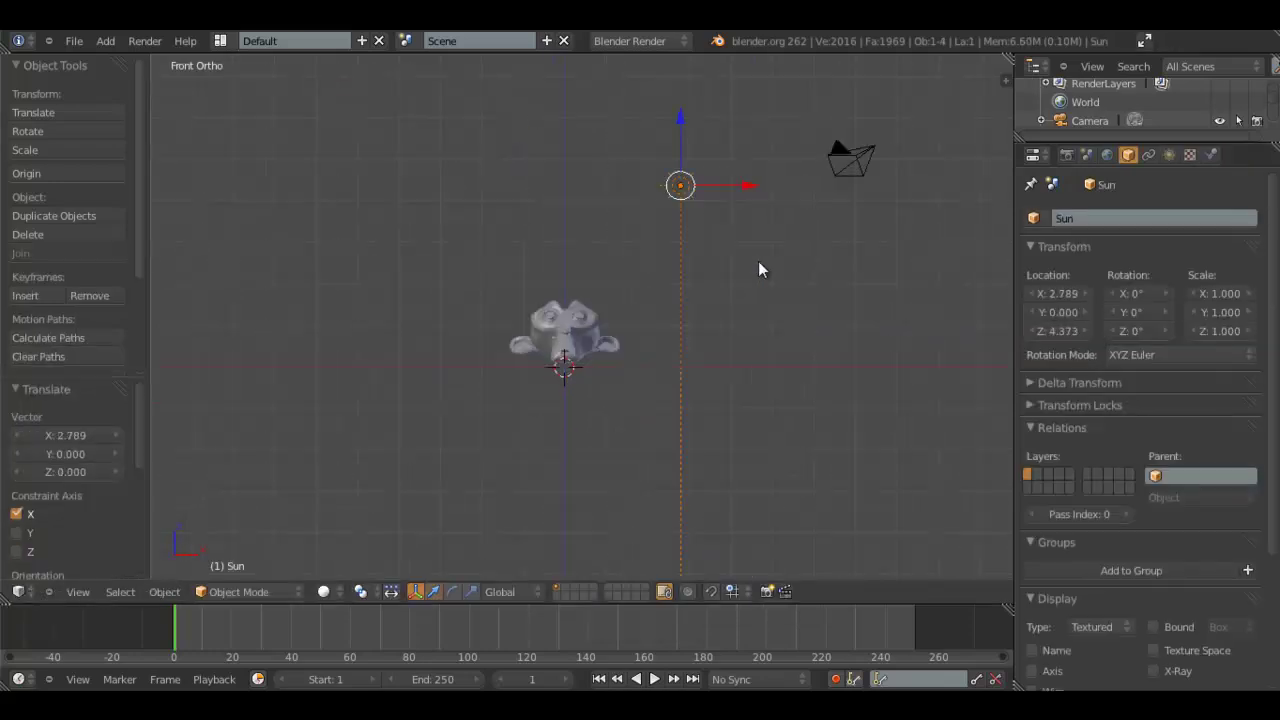
key("r")
key("x")
key("y")
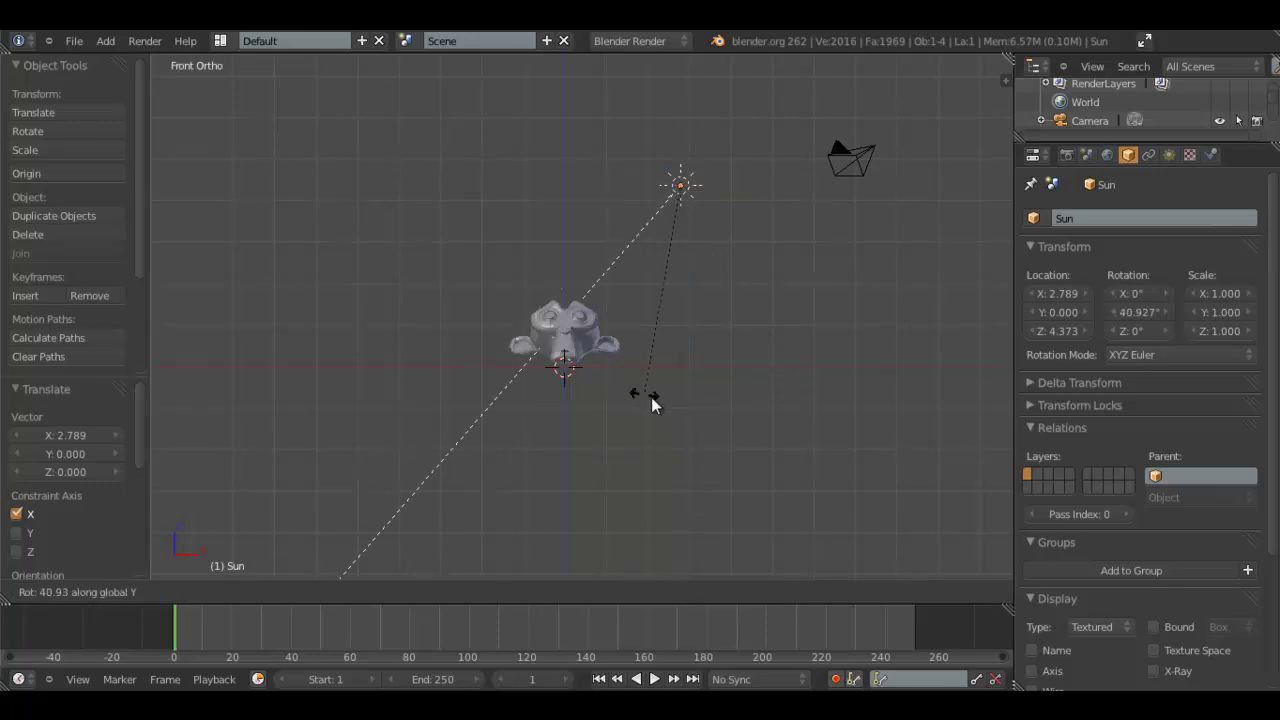
left_click(660, 400)
In the top view, move the sun lamp about 2.53 units further along X
middle_click_drag(660, 400, 528, 438)
scroll(586, 342, "down", 4)
key("KP_7")
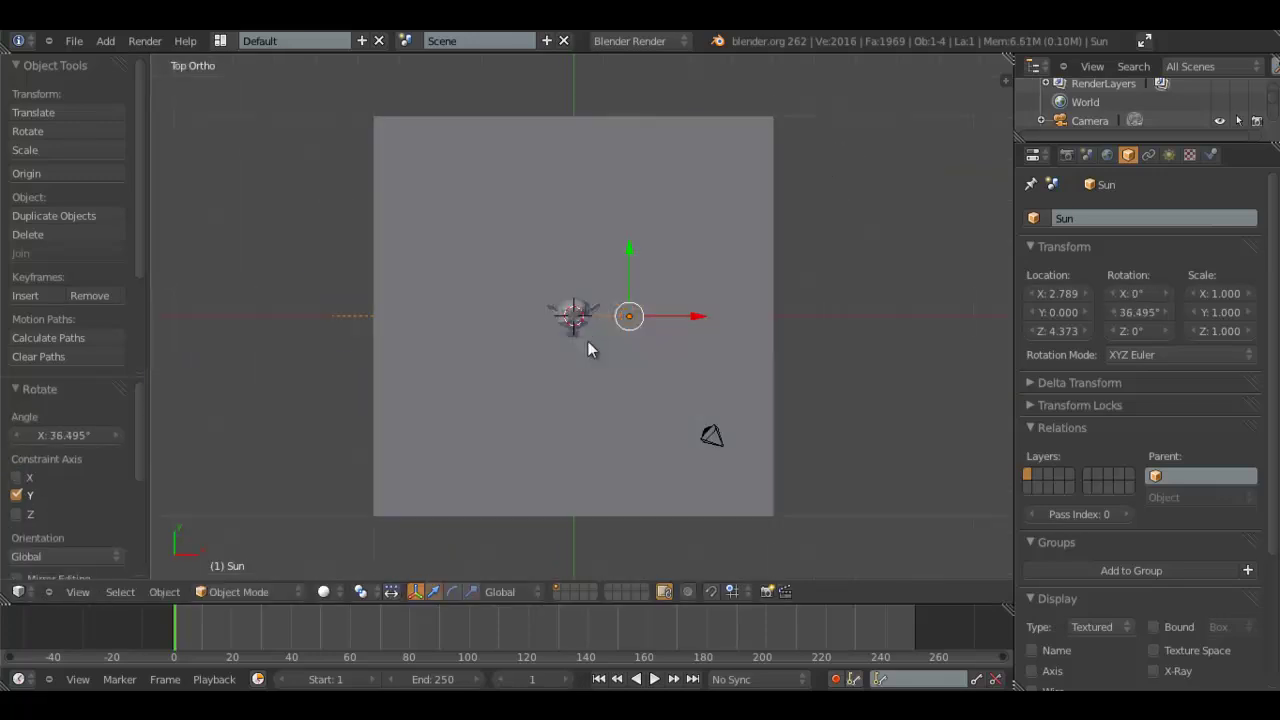
key("g")
key("x")
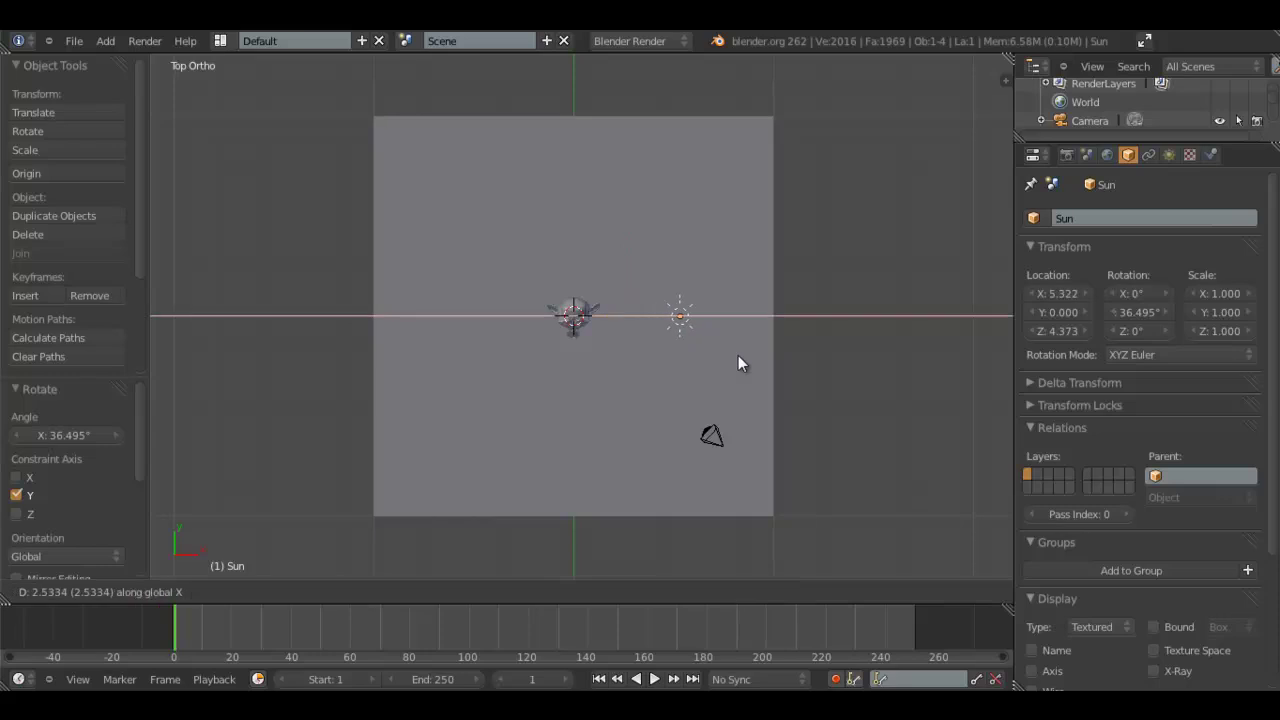
left_click(738, 355)
In the top view, move the sun lamp about -1.83 units along Y
middle_click_drag(723, 379, 612, 348)
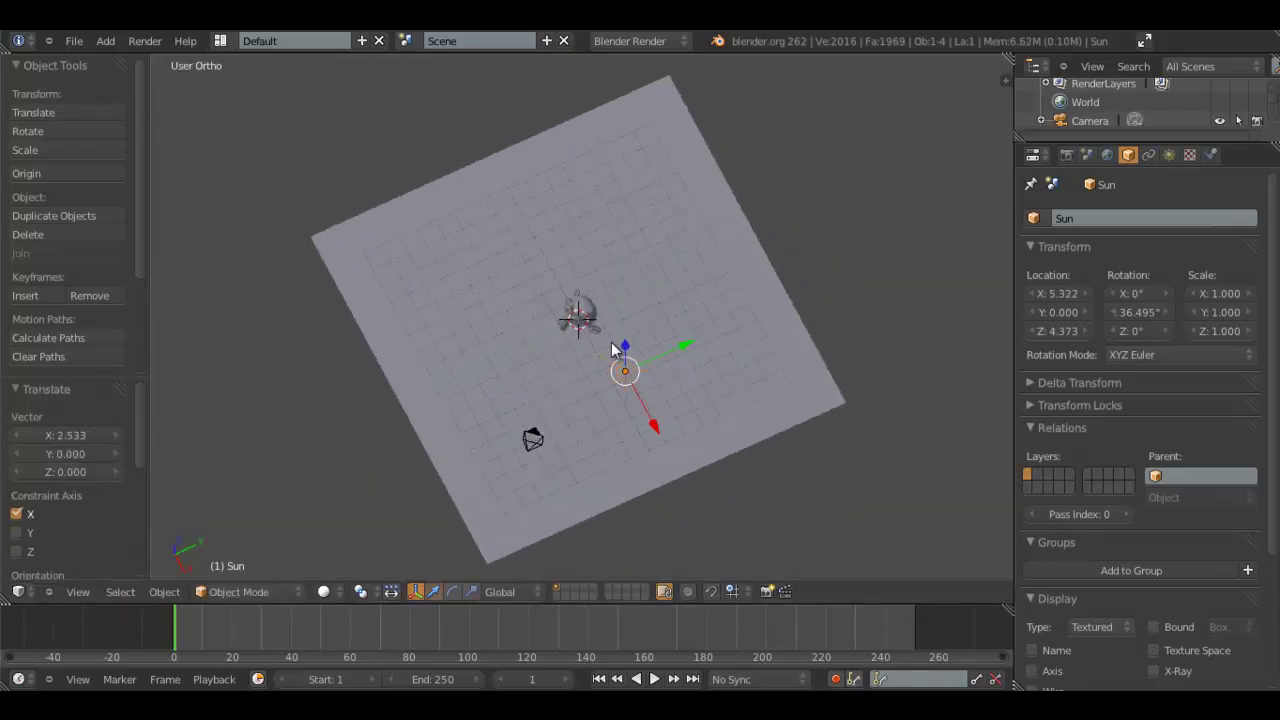
key("KP_7")
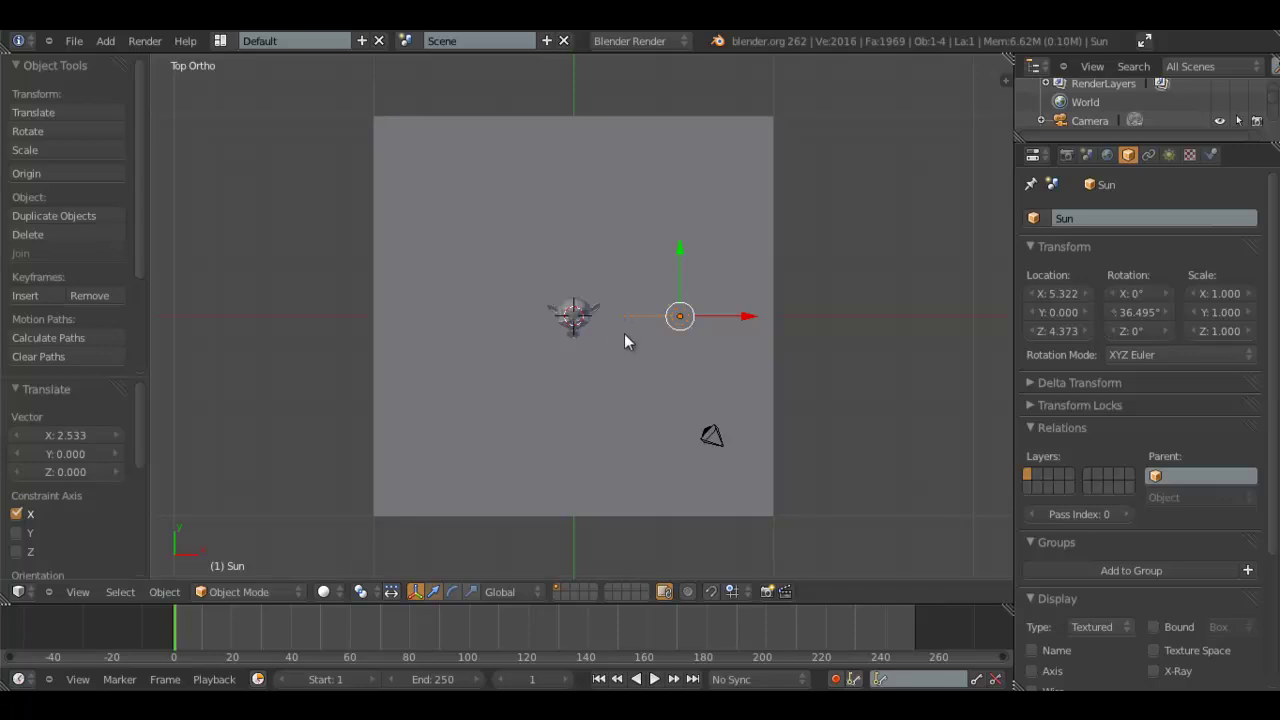
key("g")
key("y")
left_click(617, 364)
Rotate the sun lamp about 12.8° around X and turn it further in the front view to point at the monkey
key("r")
key("x")
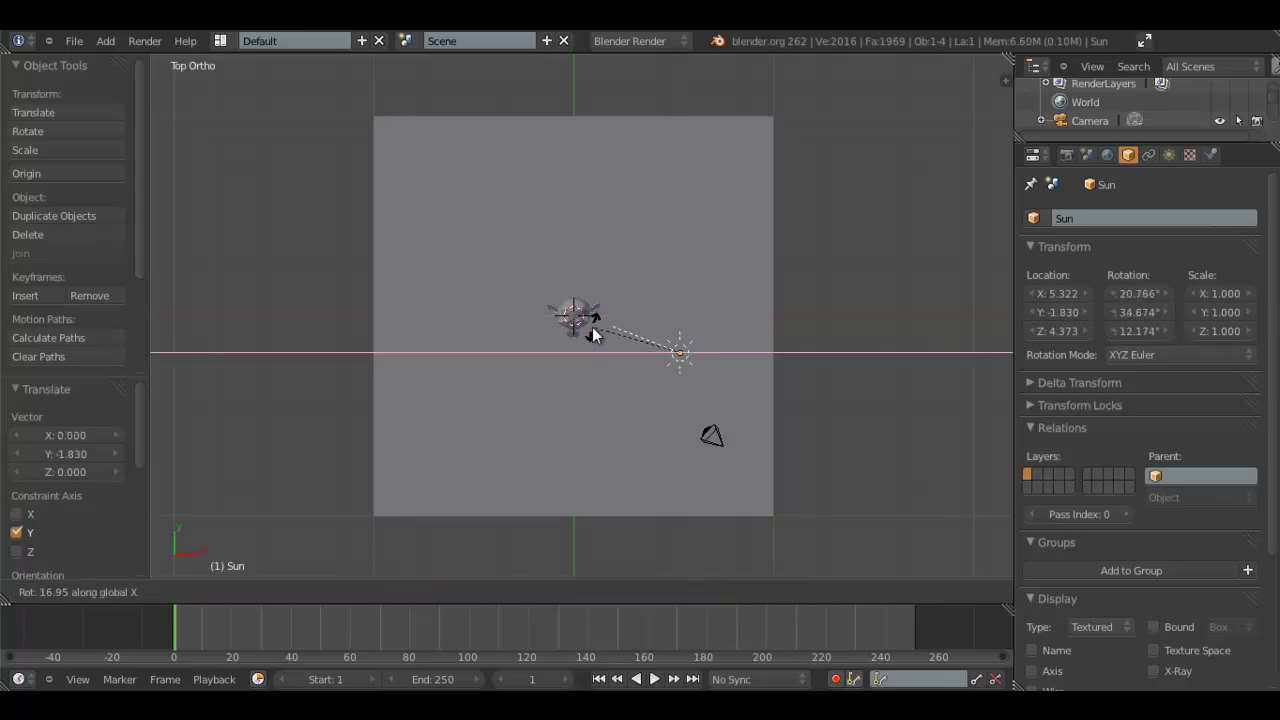
left_click(594, 334)
key("KP_1")
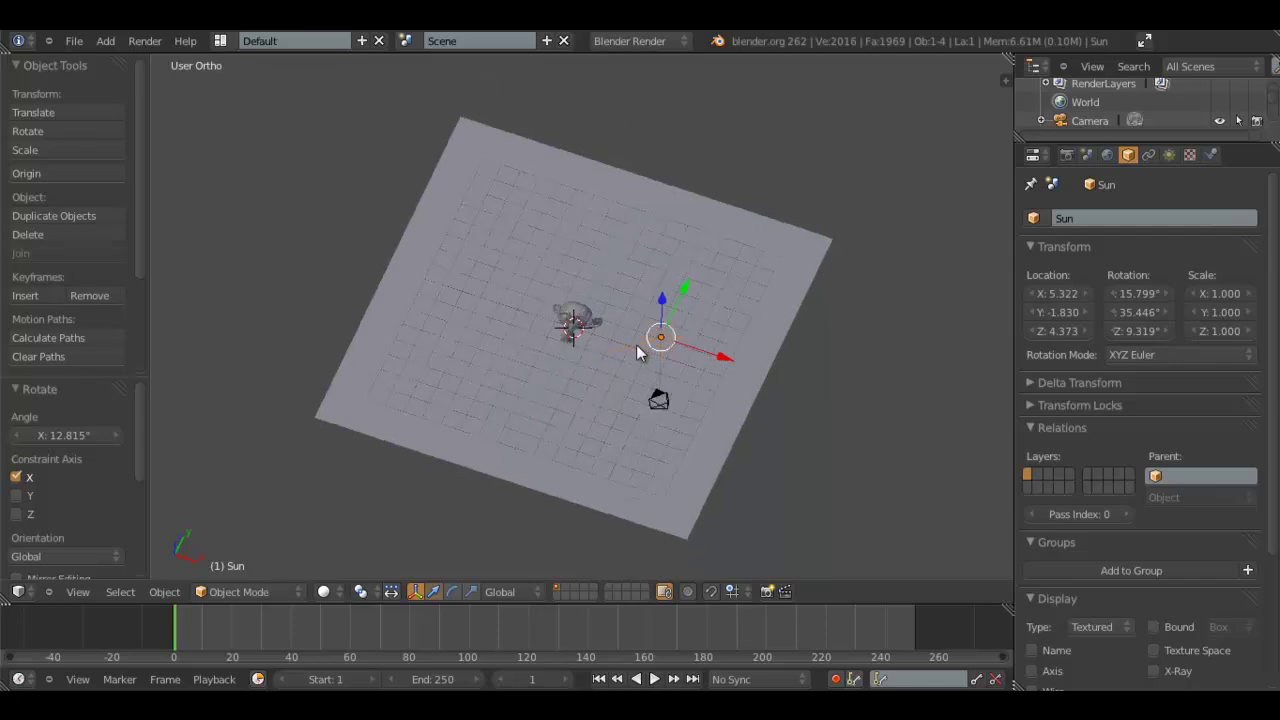
key("r")
left_click(617, 338)
Check the sun lamp's direction and rotate it about -7° around the Z axis in the top view
mouse_move(617, 338)
middle_mouse_down()
mouse_move(387, 353)
mouse_move(310, 385)
middle_mouse_up()
scroll(625, 286, "up", 3)
mouse_move(660, 275)
middle_mouse_down()
mouse_move(516, 325)
mouse_move(475, 308)
middle_mouse_up()
mouse_move(701, 367)
middle_mouse_down()
mouse_move(673, 378)
mouse_move(631, 265)
mouse_move(707, 323)
middle_mouse_up()
key("KP_7")
key("r")
key("z")
left_click(745, 377)
Add an area lamp at the scene's centre
scroll(699, 333, "up", 2)
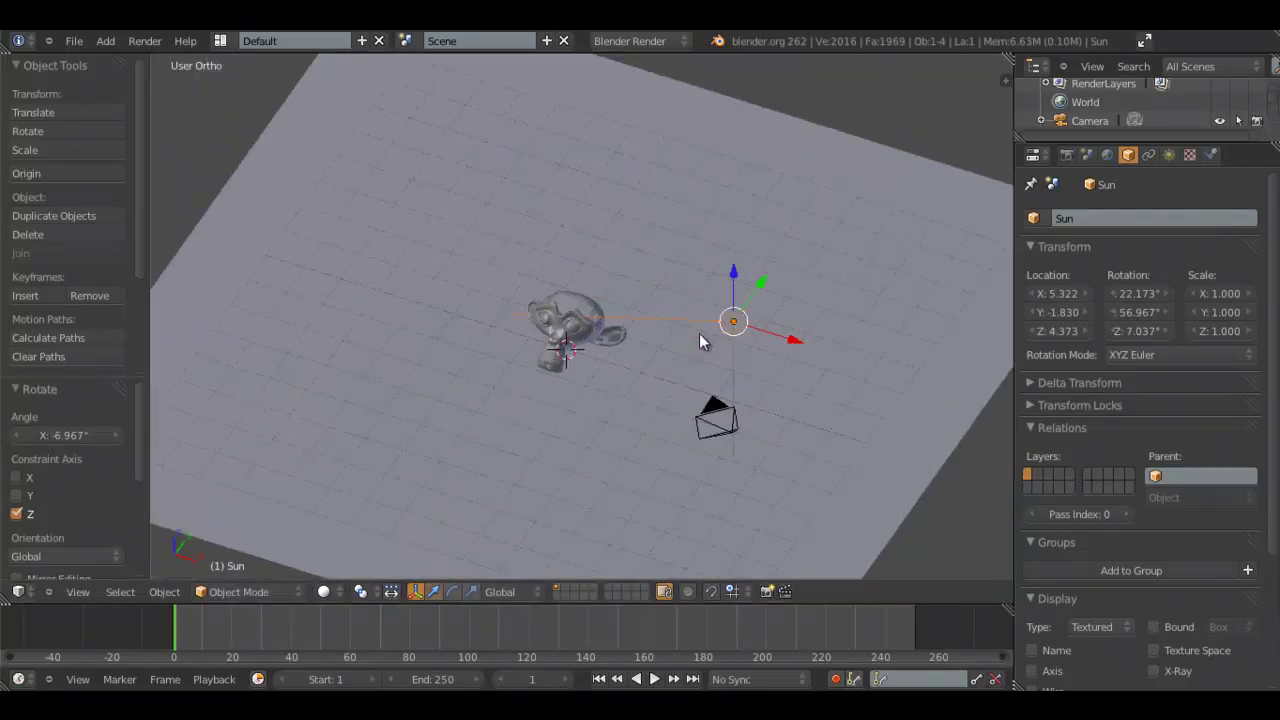
key("shift+a")
mouse_move(699, 335)
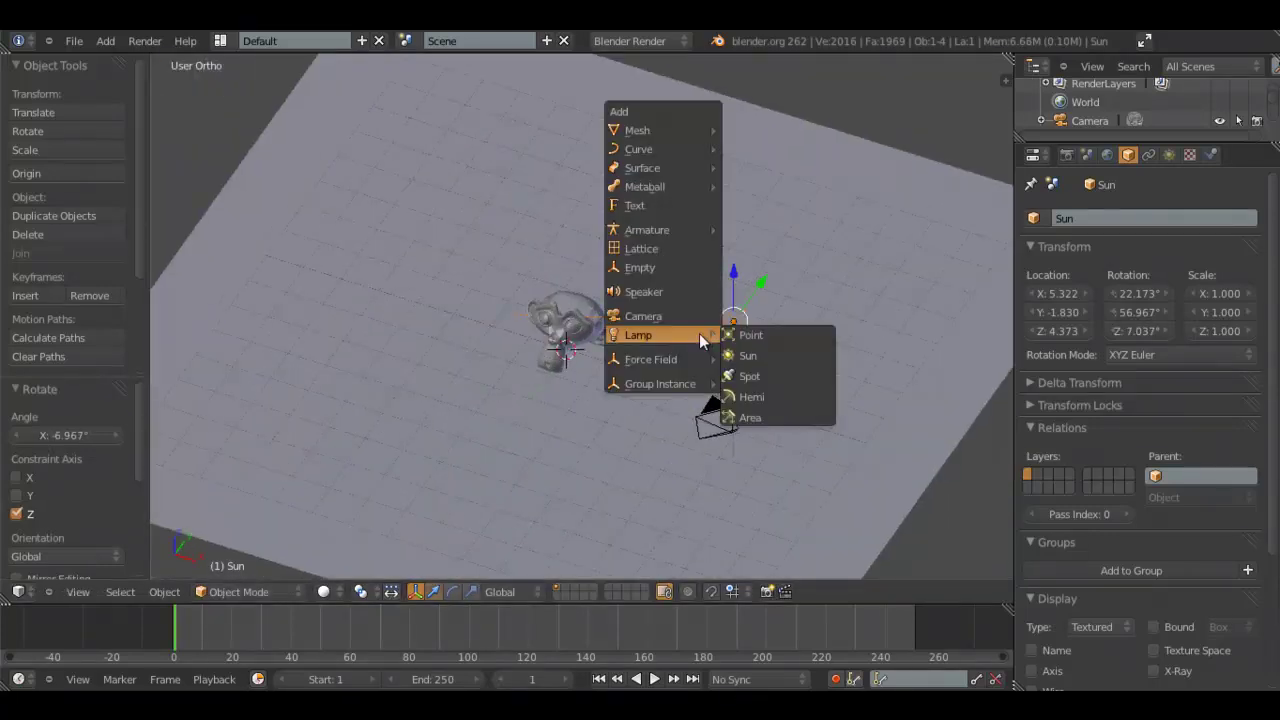
left_click(771, 408)
In the front view, select the area lamp and move it about -5.5 units along X
key("KP_1")
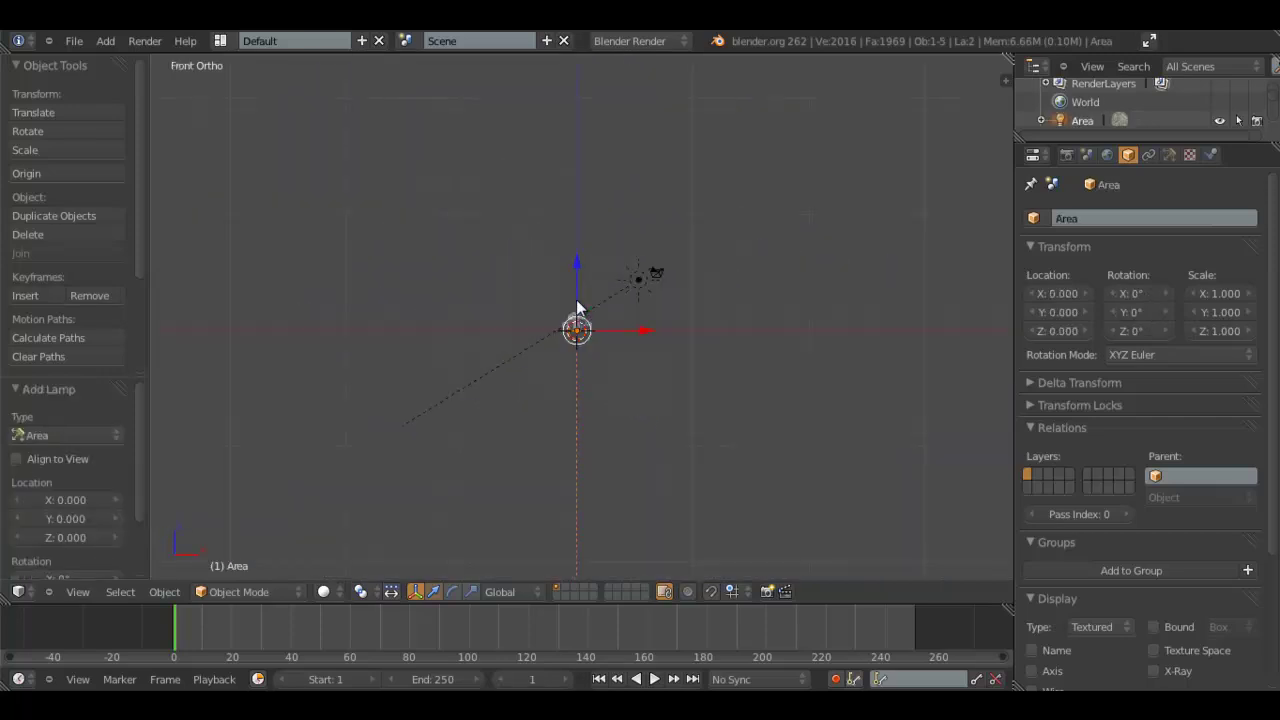
scroll(676, 289, "up", 1)
right_click(733, 209)
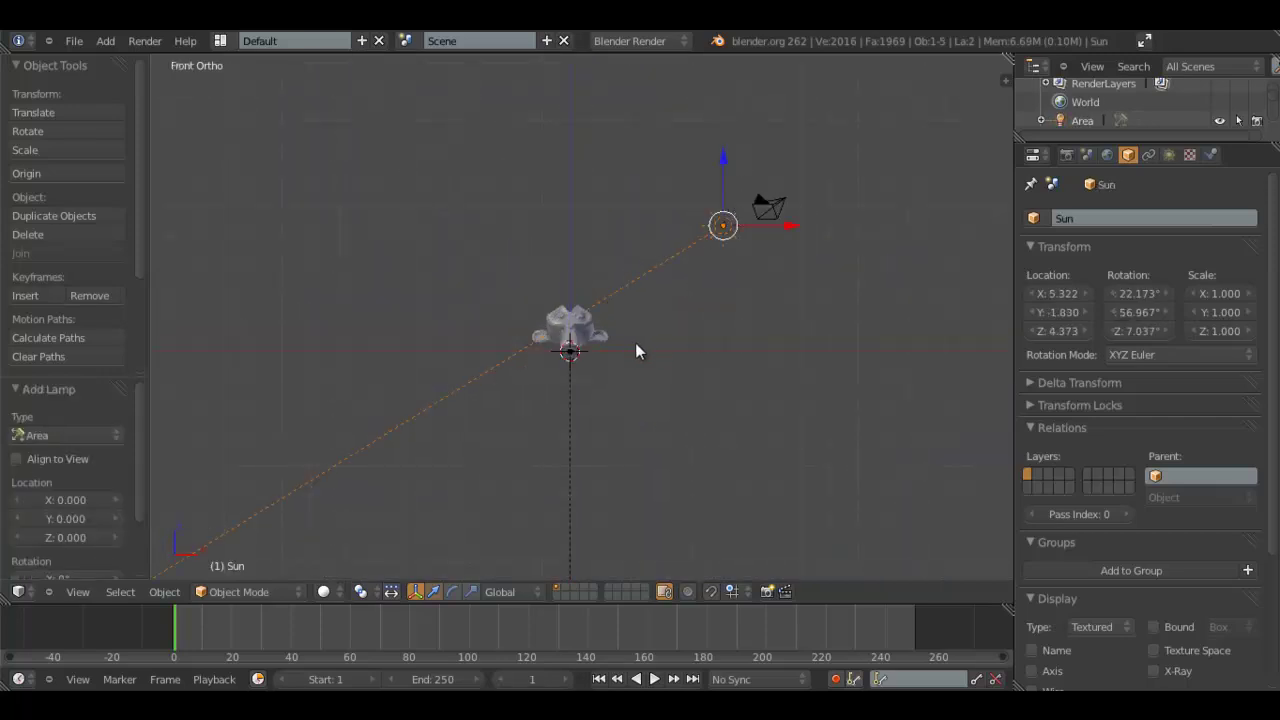
right_click(567, 353)
right_click(604, 369)
scroll(590, 371, "up", 4)
key("g")
key("x")
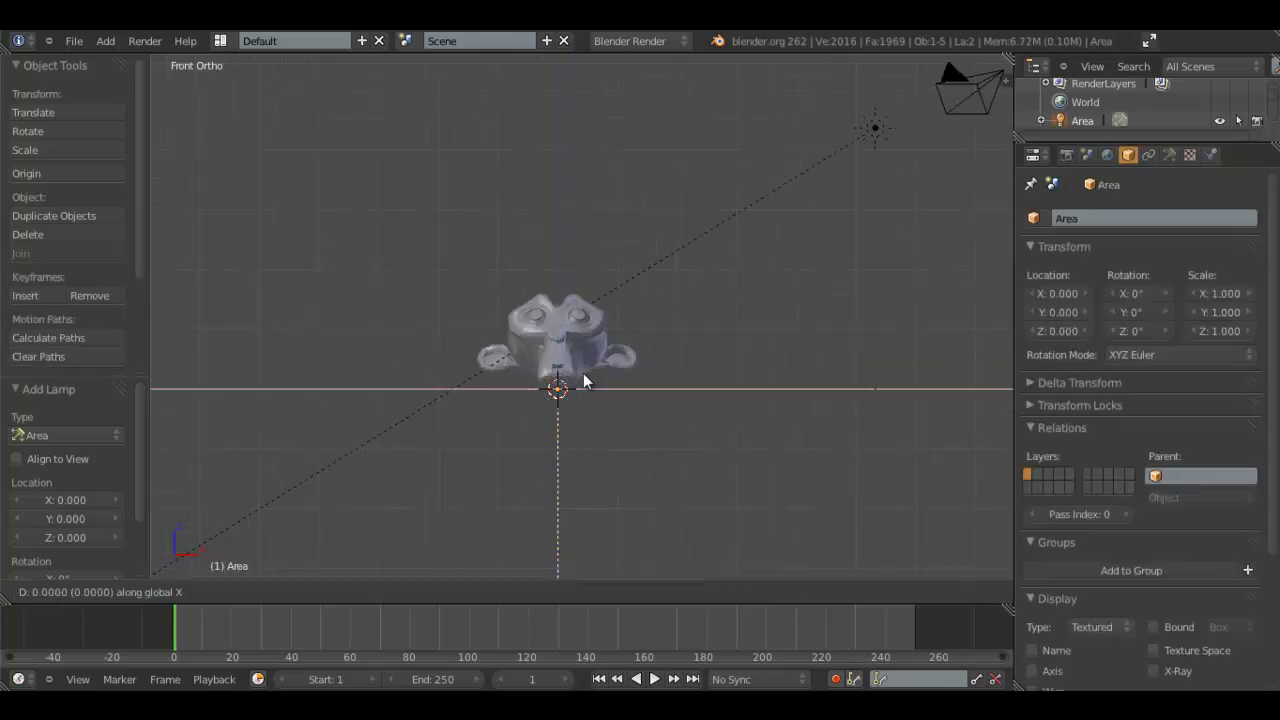
left_click(254, 367)
In the right side view, move the area lamp about -1.63 units along Y and raise it about 1.88 along Z
middle_click_drag(254, 367, 259, 393)
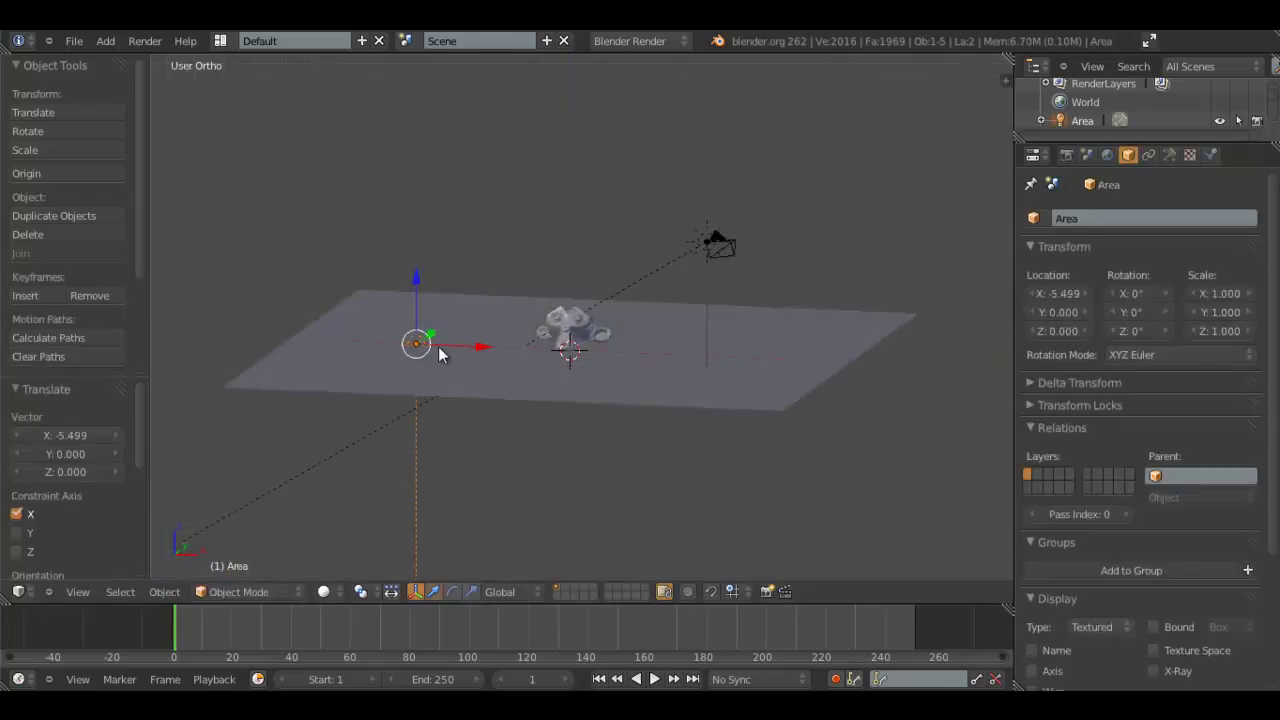
key("KP_3")
scroll(438, 346, "up", 2)
key("g")
key("y")
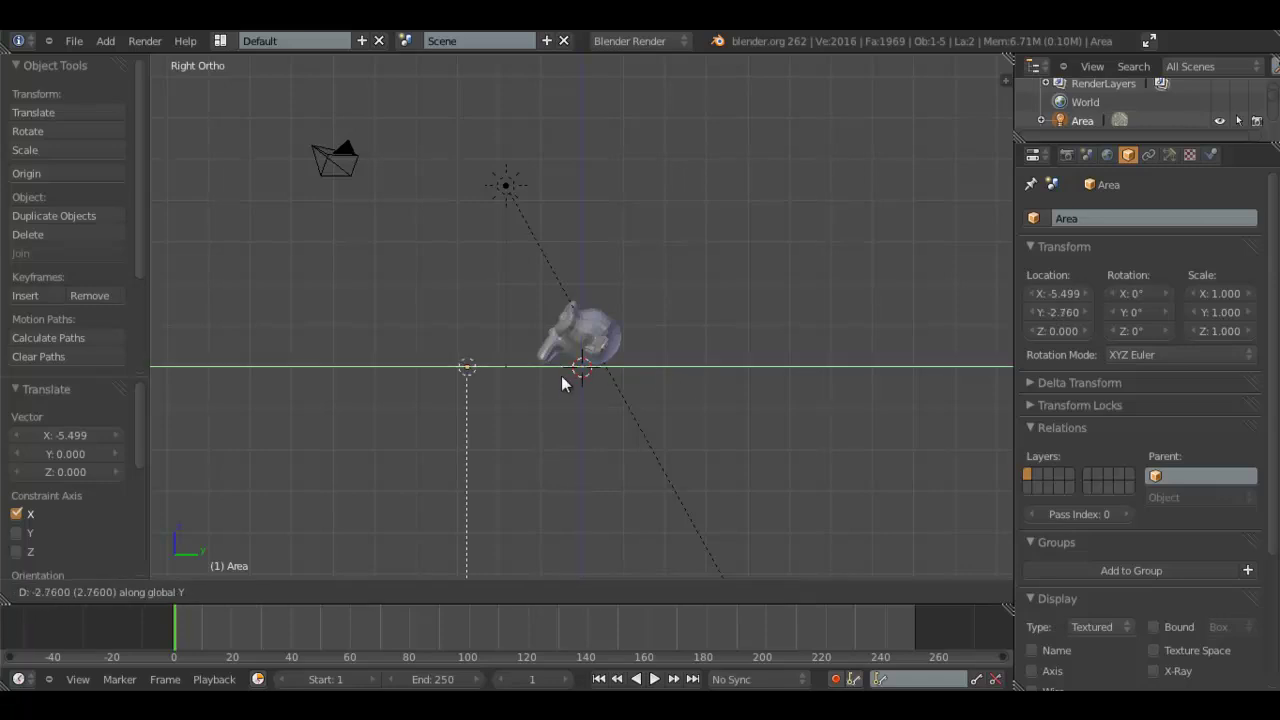
left_click(609, 370)
key("g")
key("z")
left_click(590, 270)
middle_click_drag(506, 331, 710, 354)
key("KP_1")
key("r")
key("x")
left_click(644, 373)
key("ctrl+z")
Rotate the area lamp to about -78.9° around the Y axis so it points at the monkey
key("r")
key("y")
left_click(576, 88)
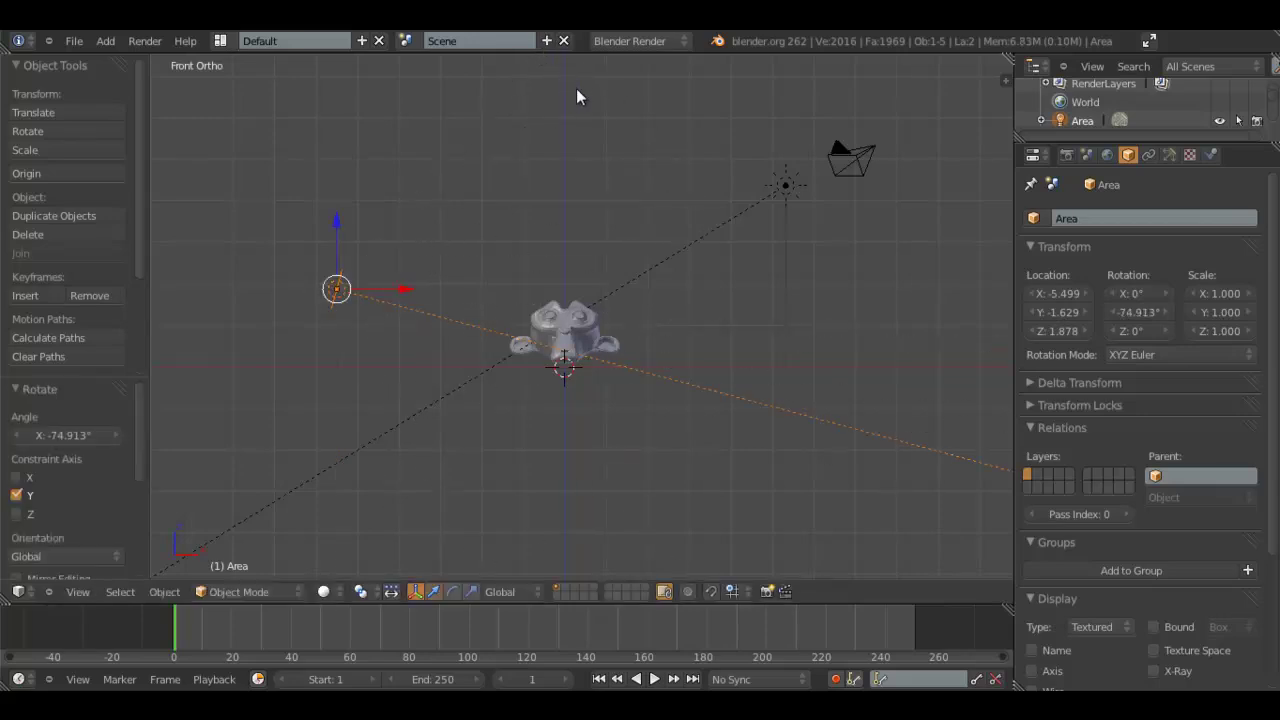
key("r")
key("y")
left_click(739, 250)
Set the square area lamp's size to 6
key("s")
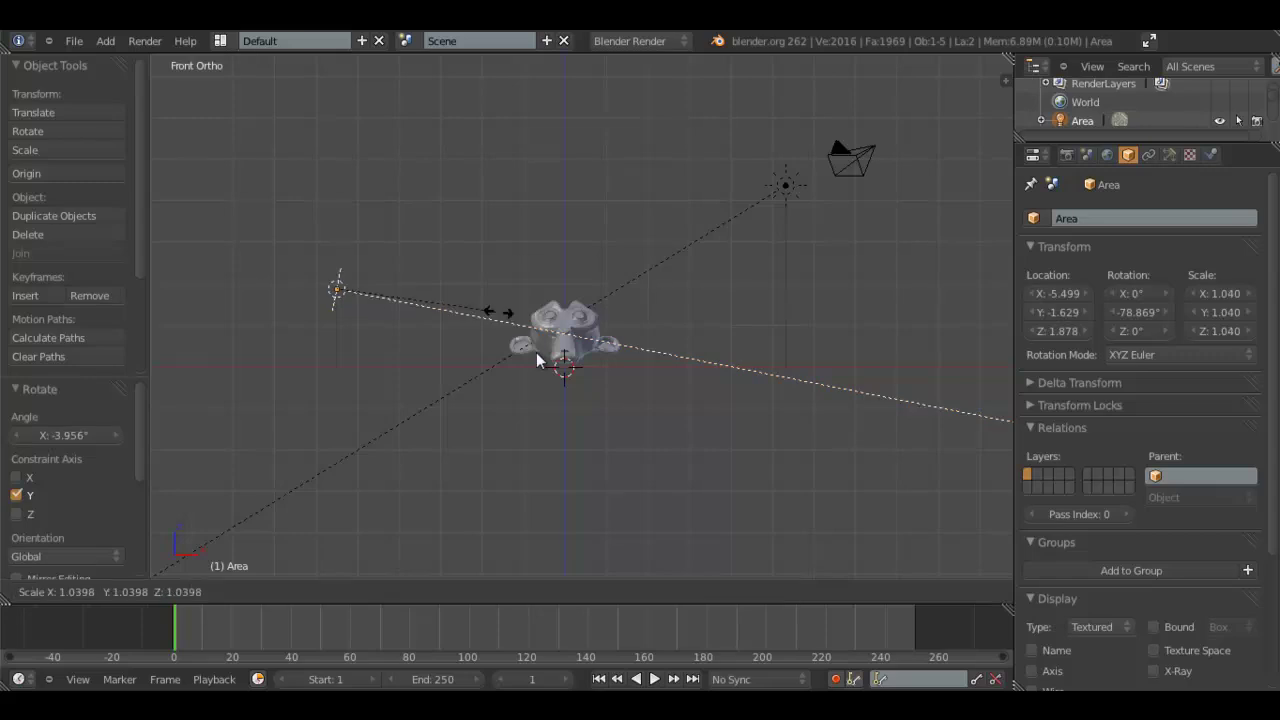
key("Escape")
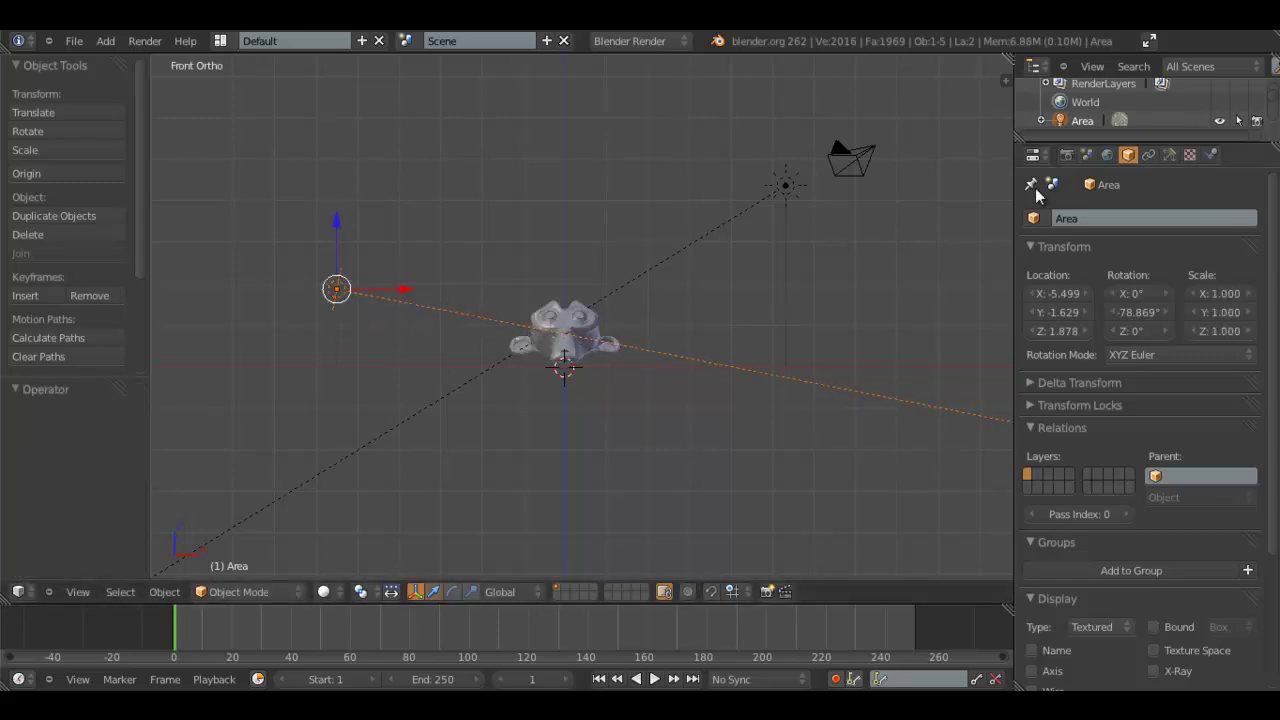
left_click(1168, 154)
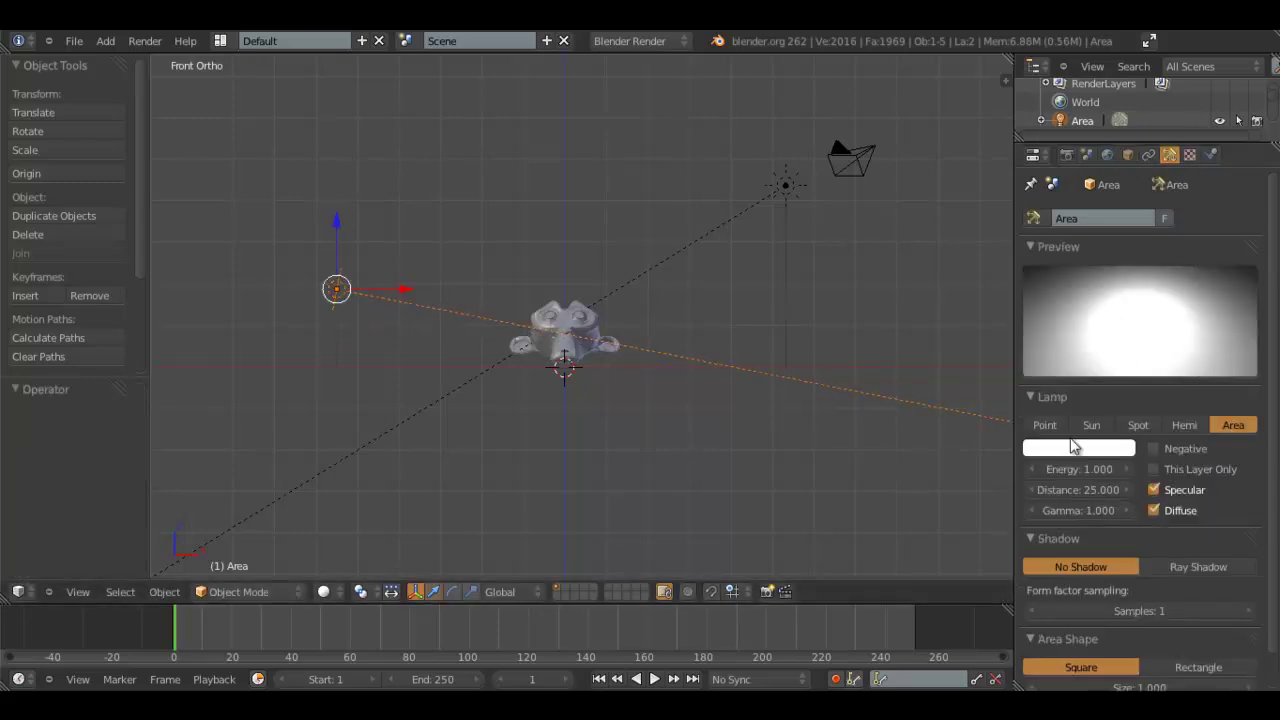
scroll(1075, 450, "down", 1)
left_click(1139, 647)
type("6")
key("Return")
middle_click_drag(540, 520, 484, 577)
In the front view, raise the area lamp along Z and rotate it around the Y axis so it aims down at the monkey
key("KP_1")
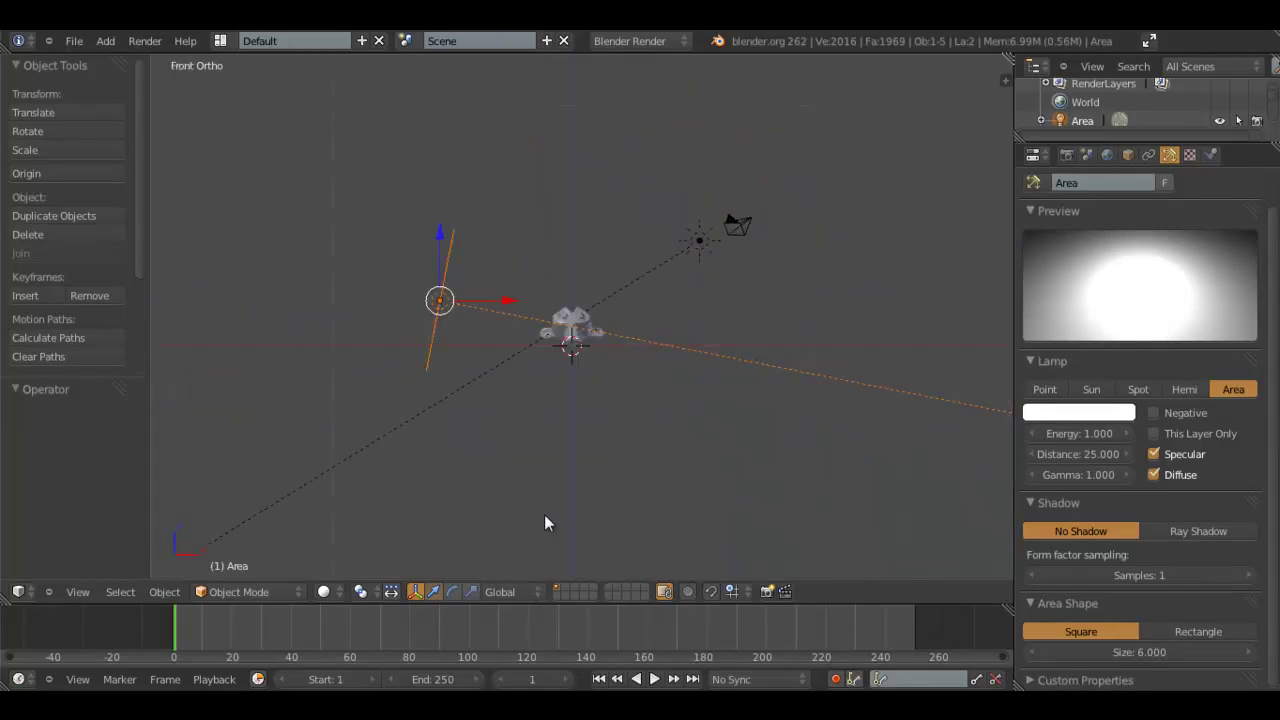
key("g")
key("z")
left_click(668, 415)
key("r")
key("x")
key("y")
left_click(573, 604)
middle_click_drag(573, 604, 682, 443)
Rotate the area lamp about 15.2° around the Z axis to face the monkey
key("r")
key("z")
left_click(766, 386)
In the top view, duplicate the area lamp and move the copy about 8.37 units along Y
key("KP_1")
key("KP_7")
key("shift+d")
key("x")
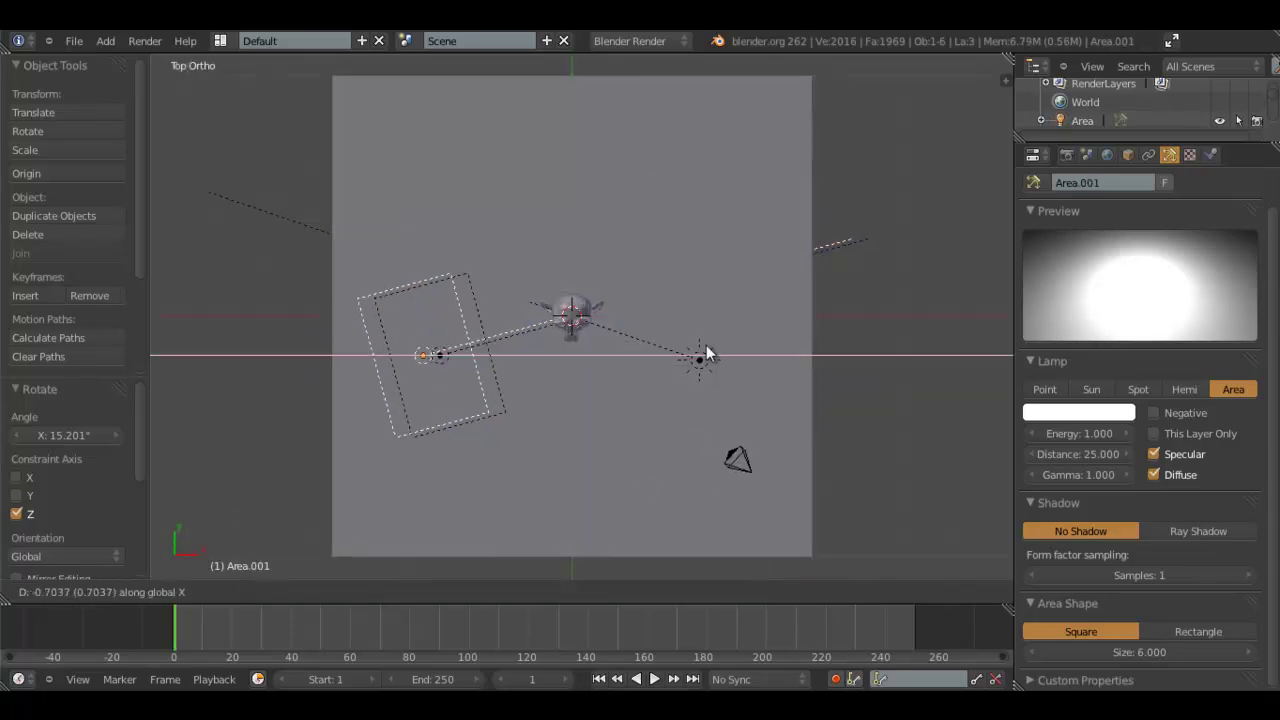
key("y")
left_click(788, 282)
Rotate the duplicated area lamp about -68.1° around the Z axis and adjust its tilt in the right side view
key("r")
key("z")
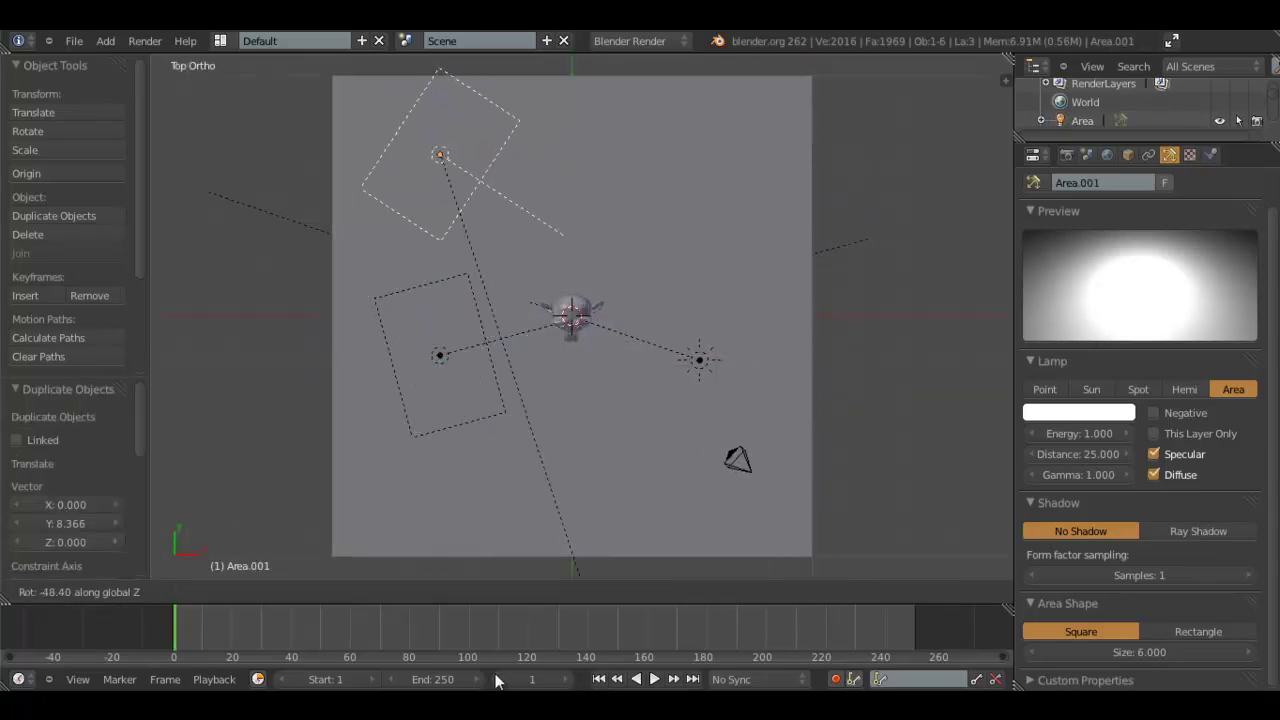
left_click(428, 636)
key("KP_3")
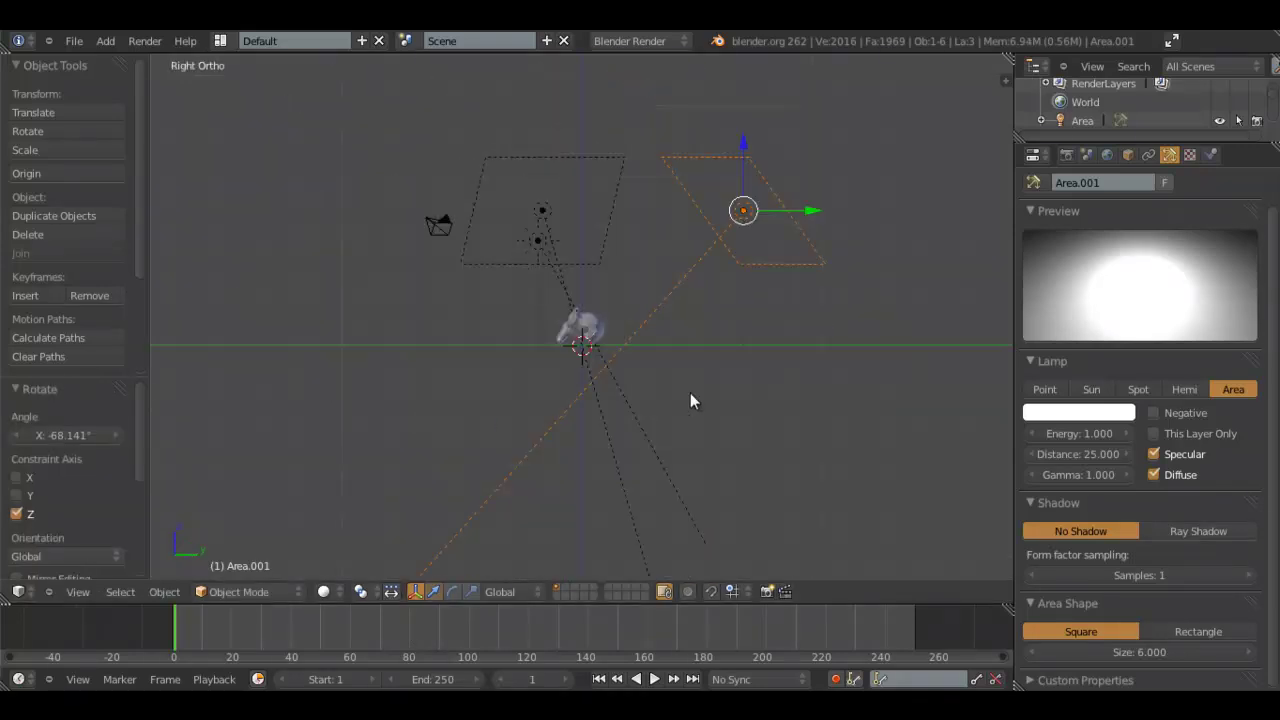
key("r")
left_click(687, 431)
Rotate the duplicated area lamp about -10.3° around X and fine-tune its rotation in the top view to aim at the monkey
middle_click_drag(687, 431, 507, 492)
key("KP_1")
key("KP_3")
key("KP_1")
key("r")
key("x")
left_click(712, 416)
middle_click_drag(712, 416, 456, 480)
key("KP_7")
key("r")
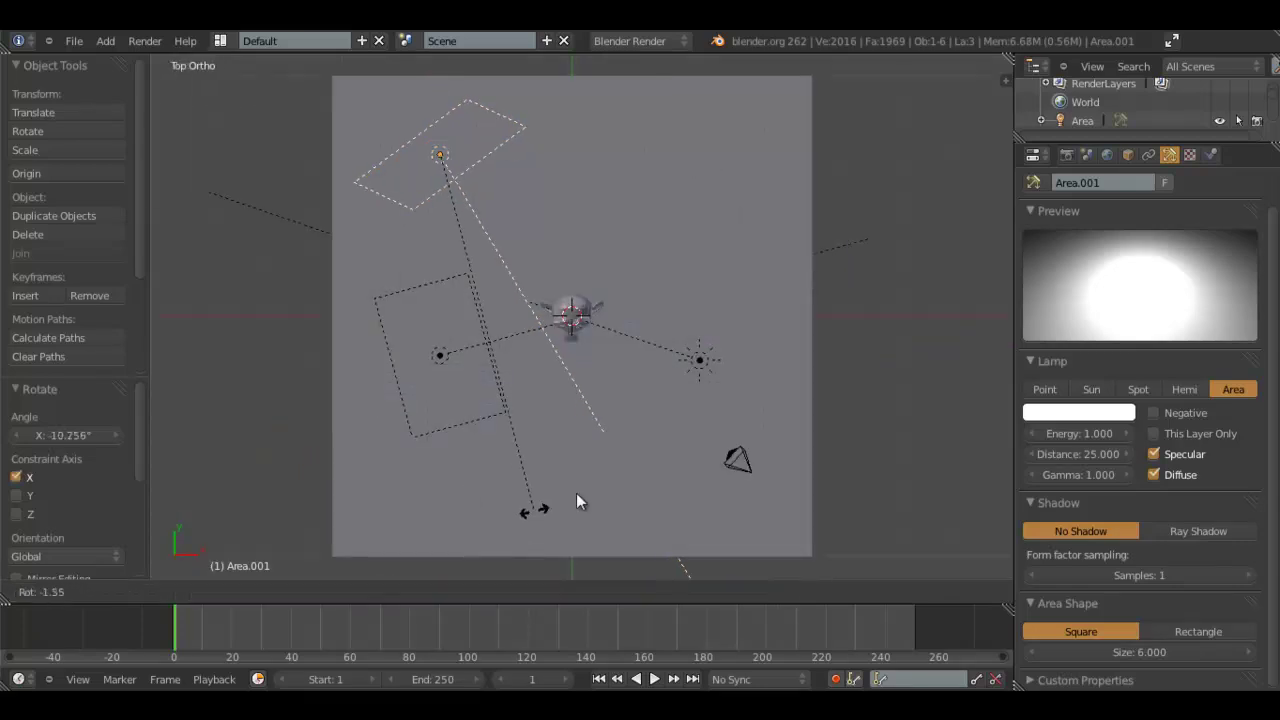
left_click(587, 480)
In the right side view, move the duplicated area lamp along Z, and shift it about 0.63 along Y and -0.9 along Z
key("KP_1")
key("KP_3")
key("g")
key("z")
left_click(660, 471)
key("g")
left_click(654, 483)
middle_click_drag(654, 483, 460, 512)
Render the scene from the camera view to check the lighting
key("KP_5")
key("KP_0")
key("F12")
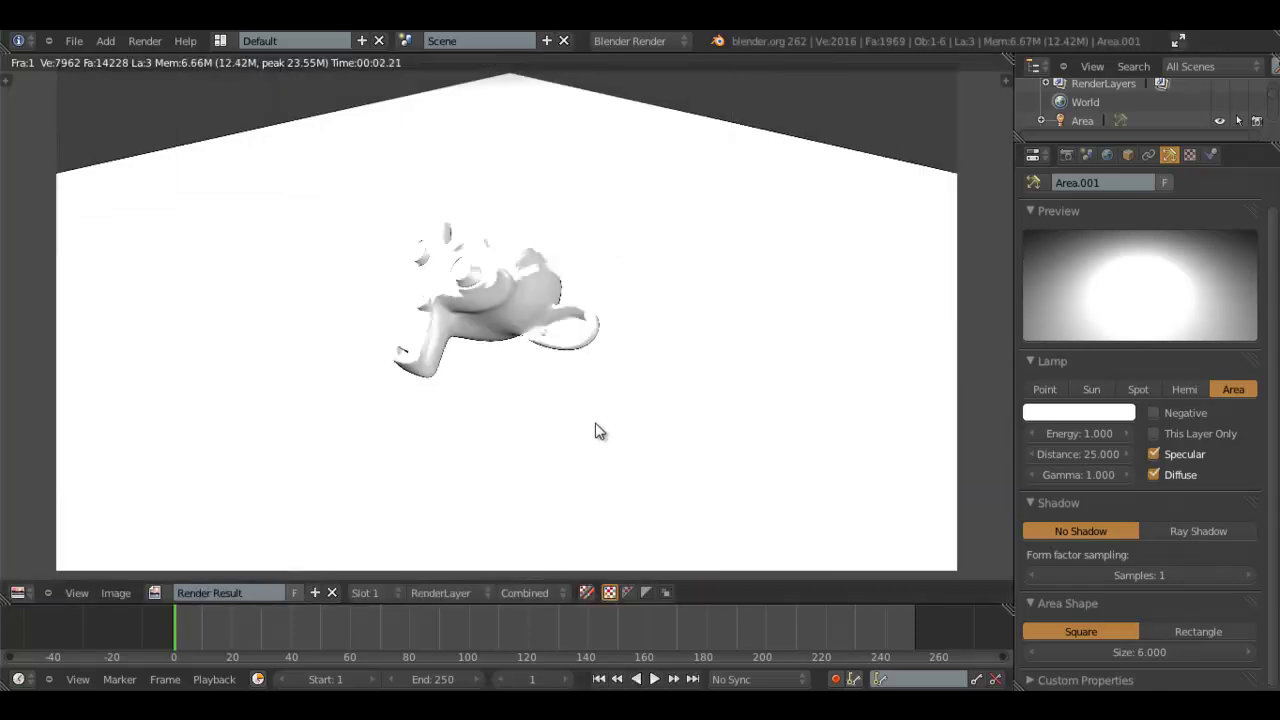
key("Escape")
Try energy values of 0.01 and 0.2 on the duplicated area lamp
scroll(600, 300, "down", 3)
key("KP_0")
scroll(510, 256, "up", 4)
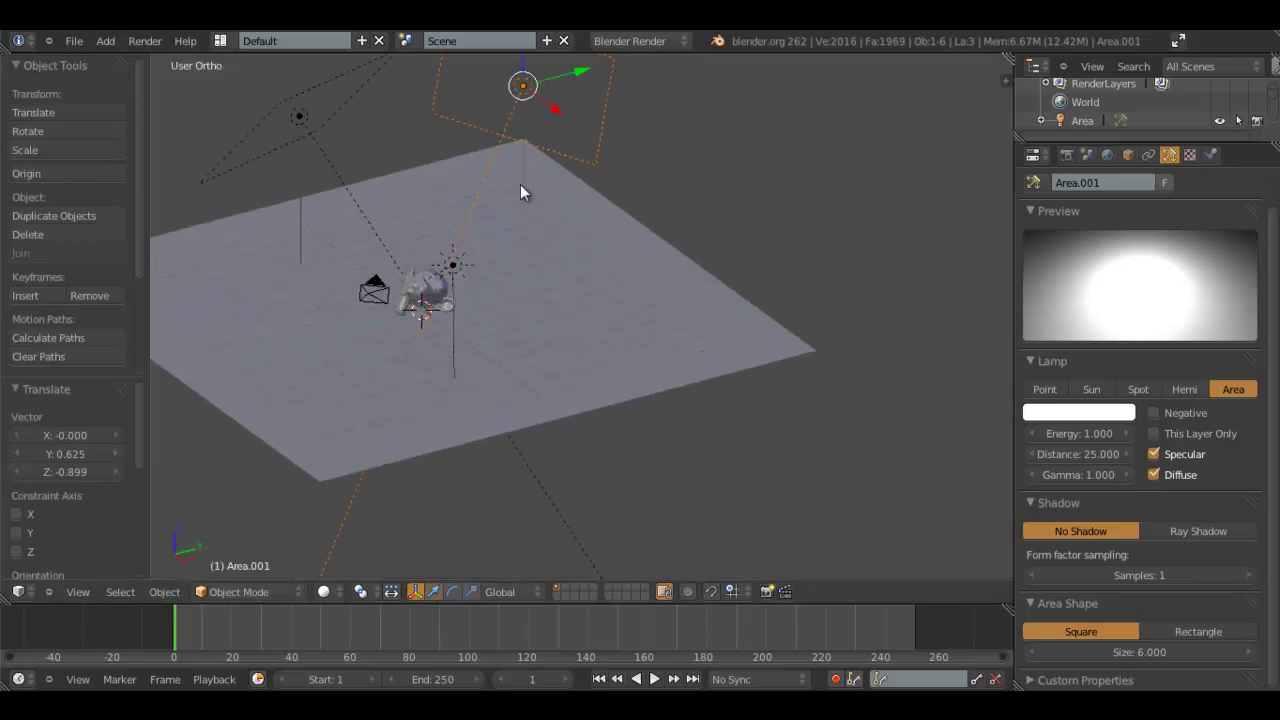
middle_click_drag(598, 254, 548, 313, "shift")
left_click(1070, 433)
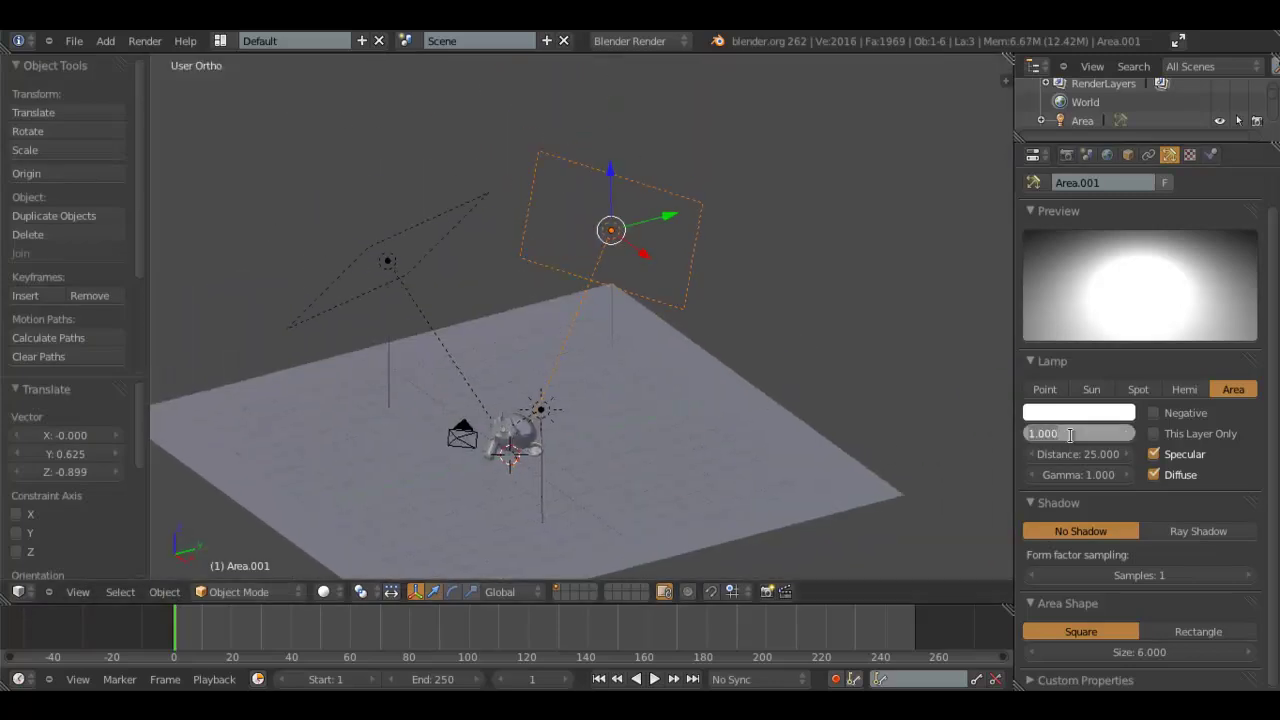
type("0.01")
key("Return")
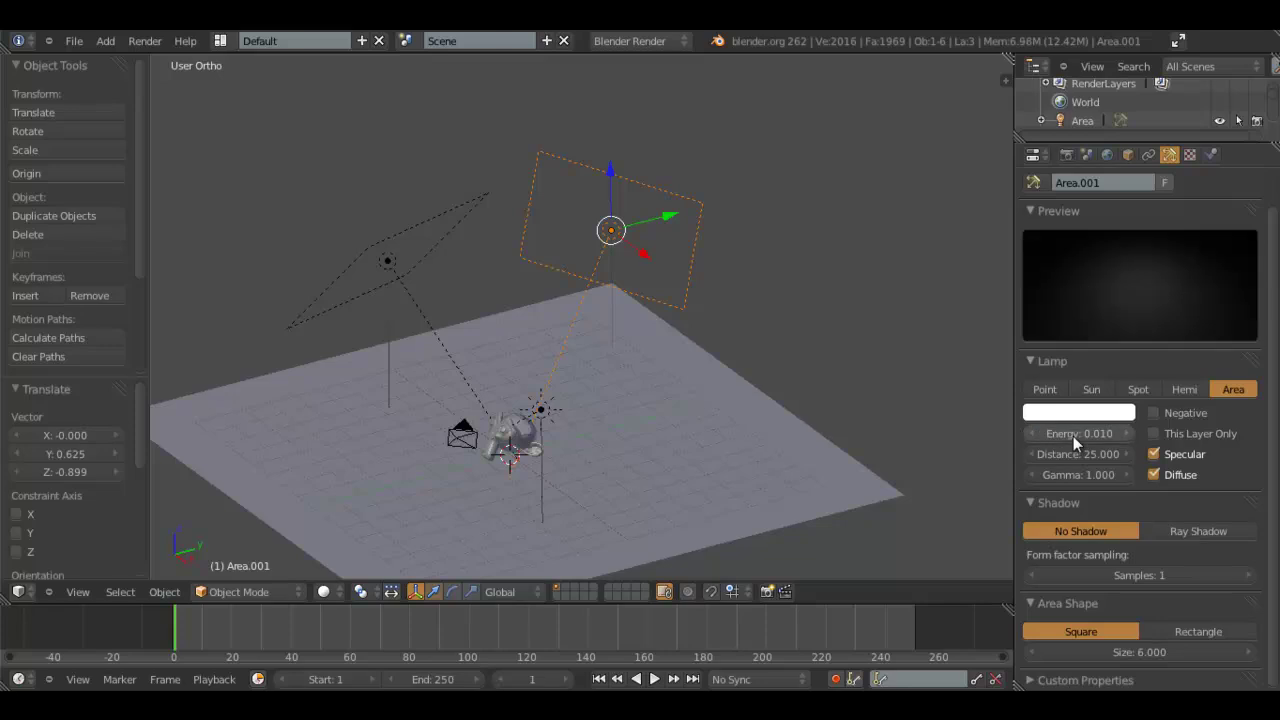
left_click(1090, 431)
type("0.2")
key("Return")
Set the duplicated area lamp's energy to 0.1 and its gamma to 0.5
left_click(1088, 435)
type("0.1")
key("Return")
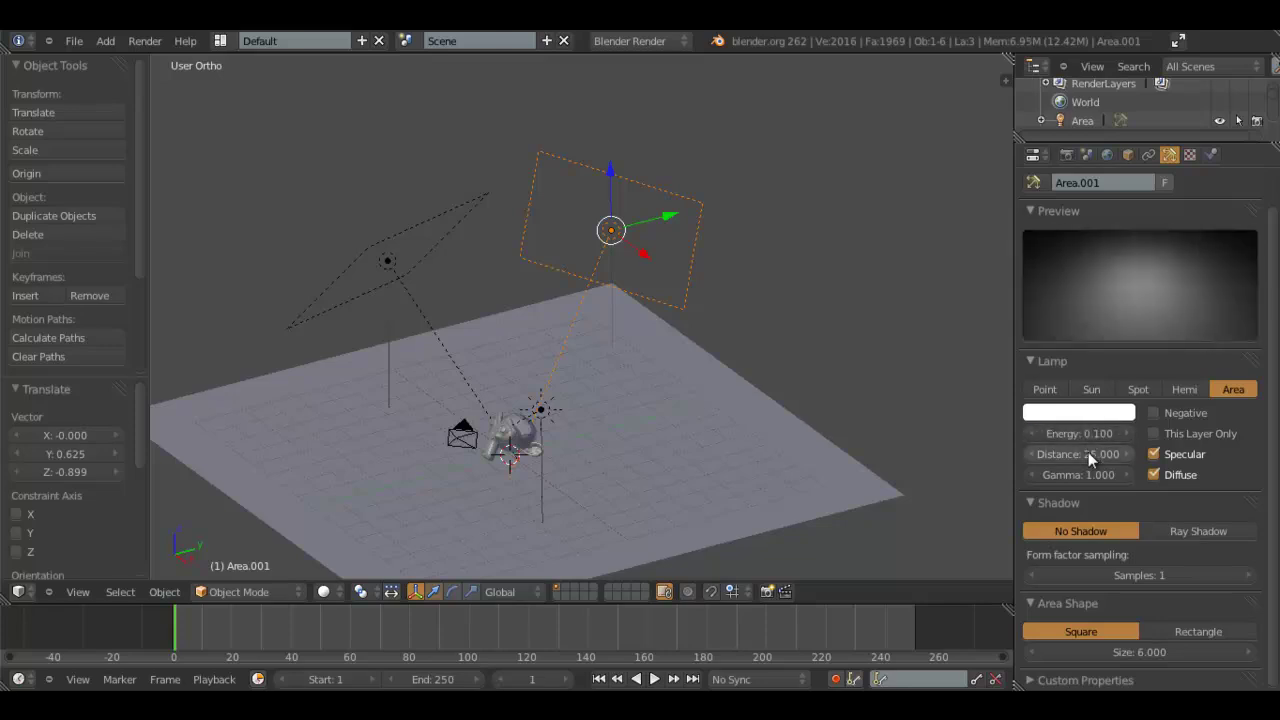
left_click(1082, 469)
type("0.5")
key("Return")
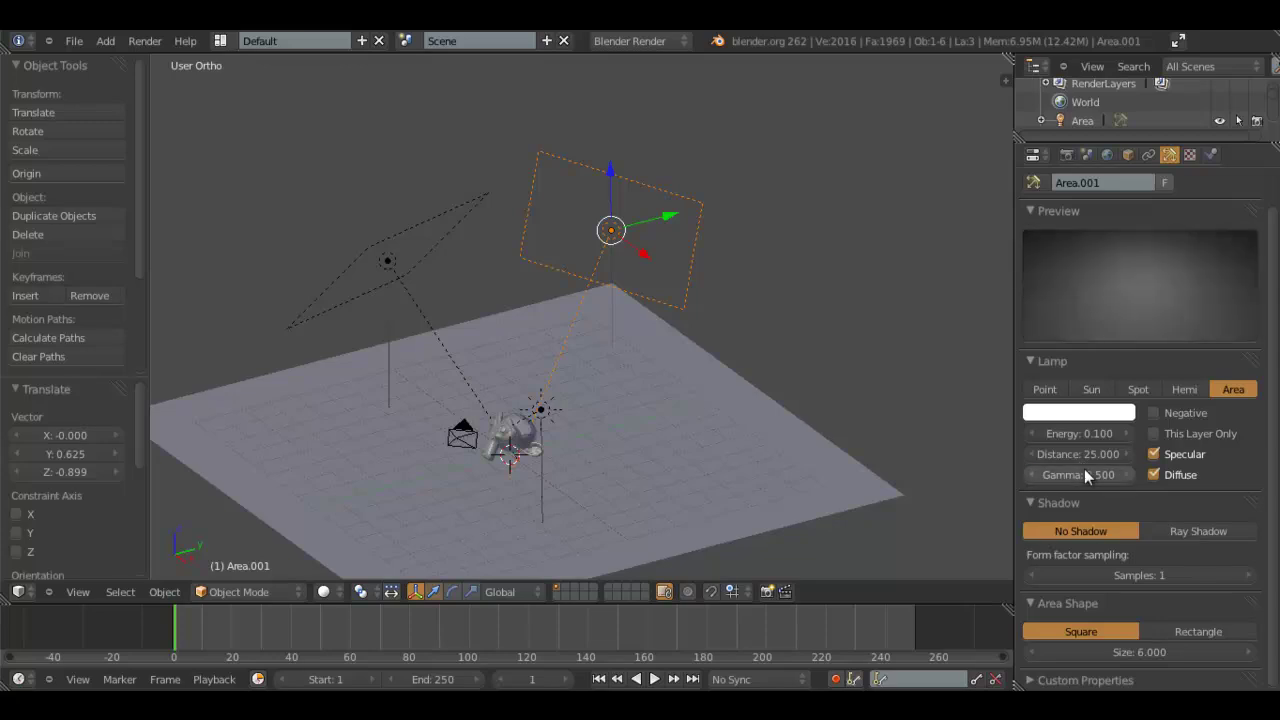
Assign the Area.001 lamp data to the first area lamp, make it a single-user copy, and render the scene
right_click(378, 271)
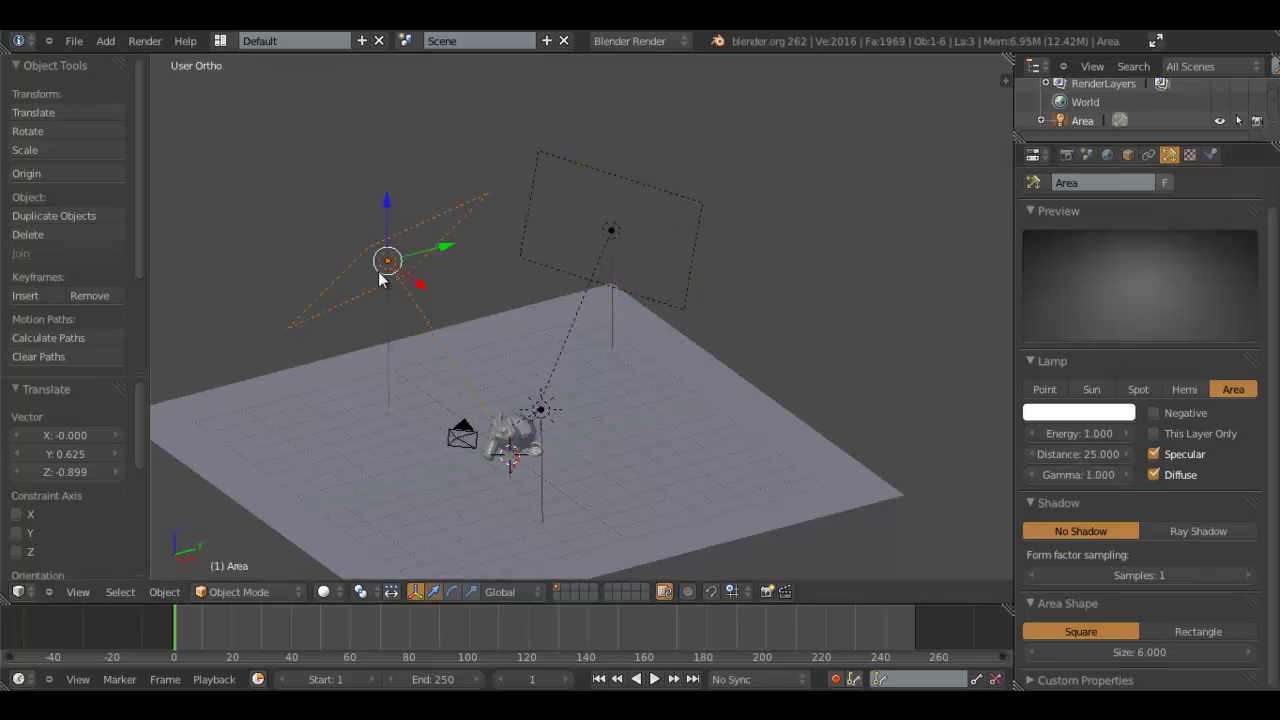
left_click(1040, 183)
left_click(1071, 229)
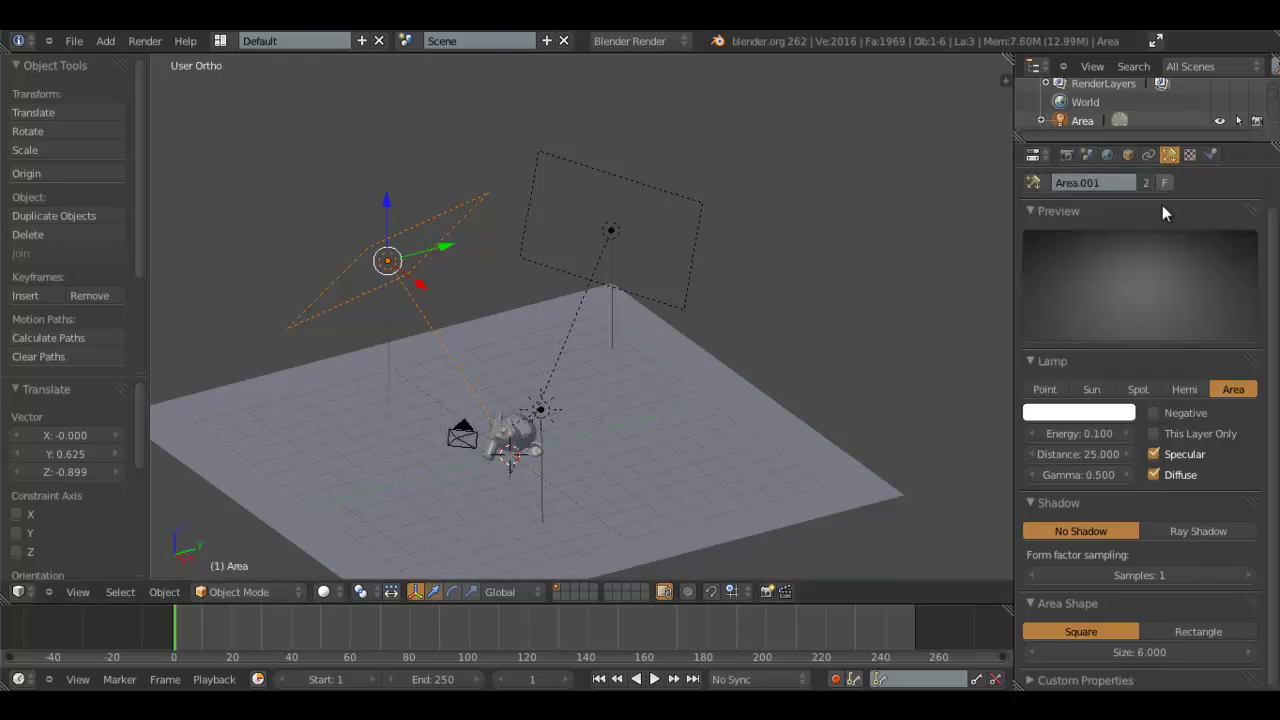
left_click(1147, 183)
key("F12")
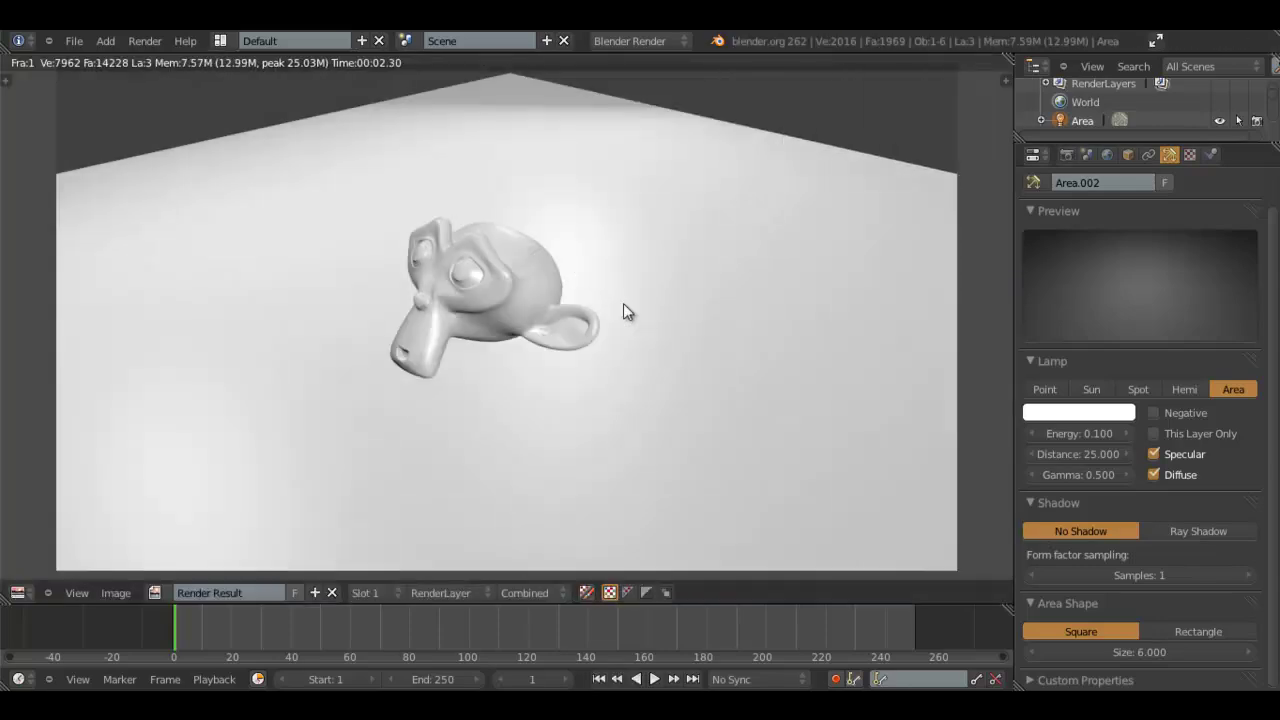
key("Escape")
Scale the ground plane up by a factor of 10 and view the render
right_click(710, 398)
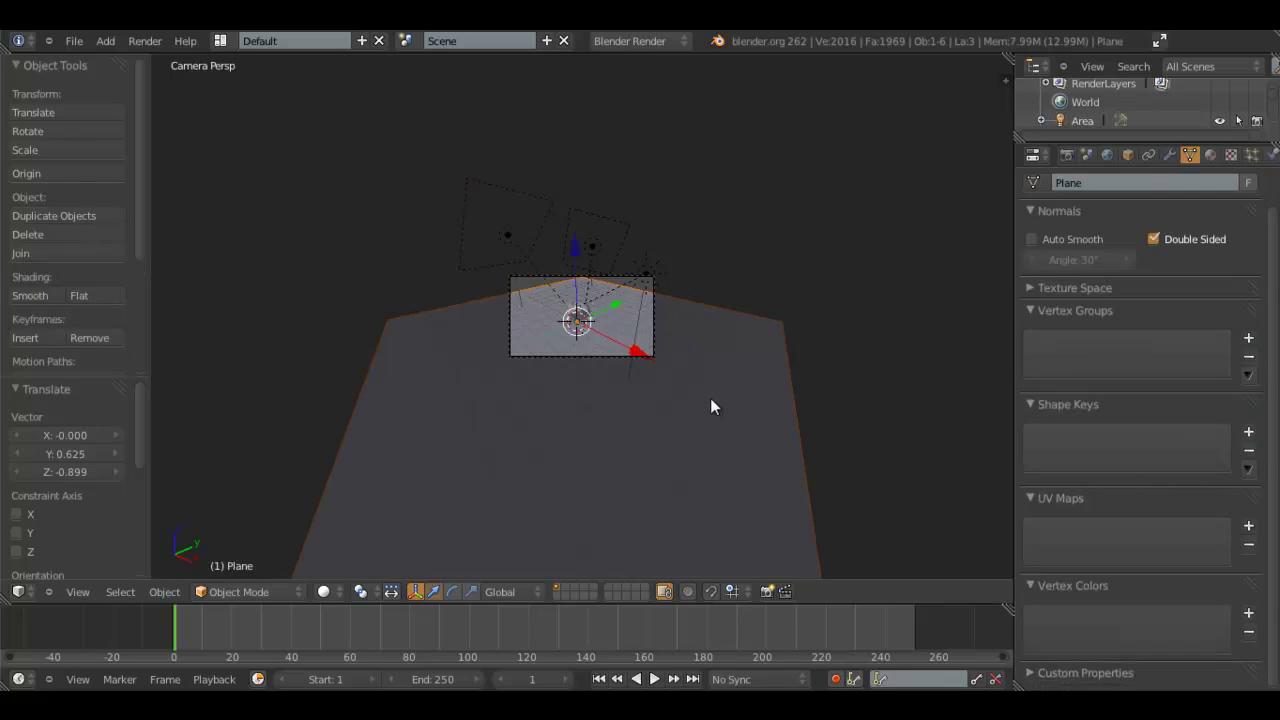
type("s10")
key("Return")
key("F12")
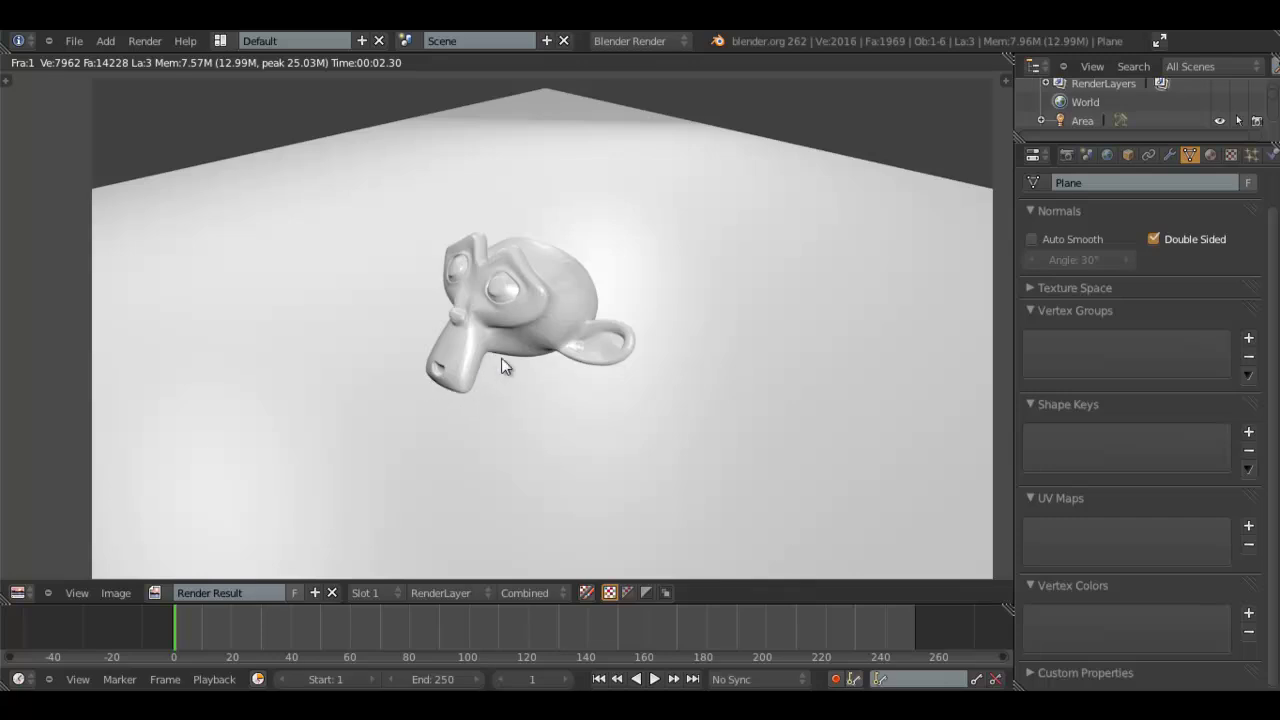
key("Escape")
scroll(743, 339, "down", 3)
middle_click_drag(743, 338, 668, 332)
scroll(383, 270, "up", 5)
key("g")
left_click(557, 365)
key("ctrl+z")
Select the sun lamp and switch its shadow type to Ray Shadow
middle_click_drag(557, 365, 576, 309)
scroll(647, 391, "down", 6)
scroll(645, 391, "up", 5)
right_click(619, 158)
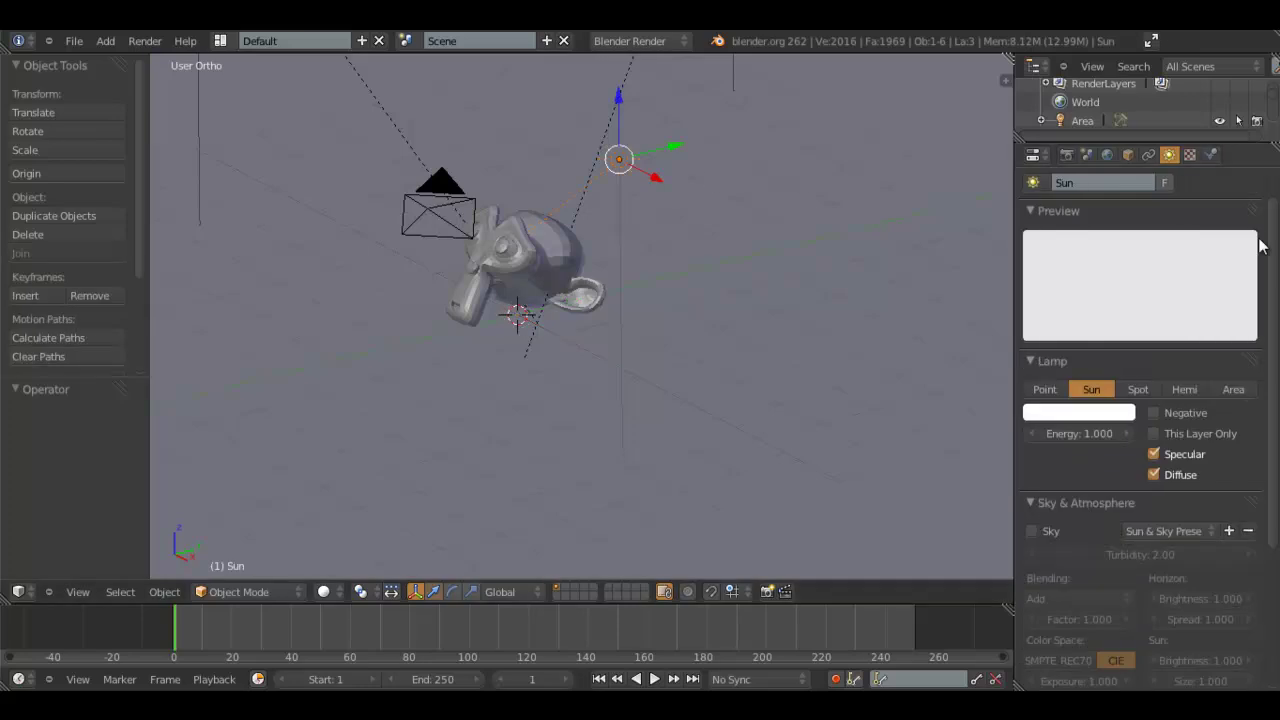
left_click(1080, 503)
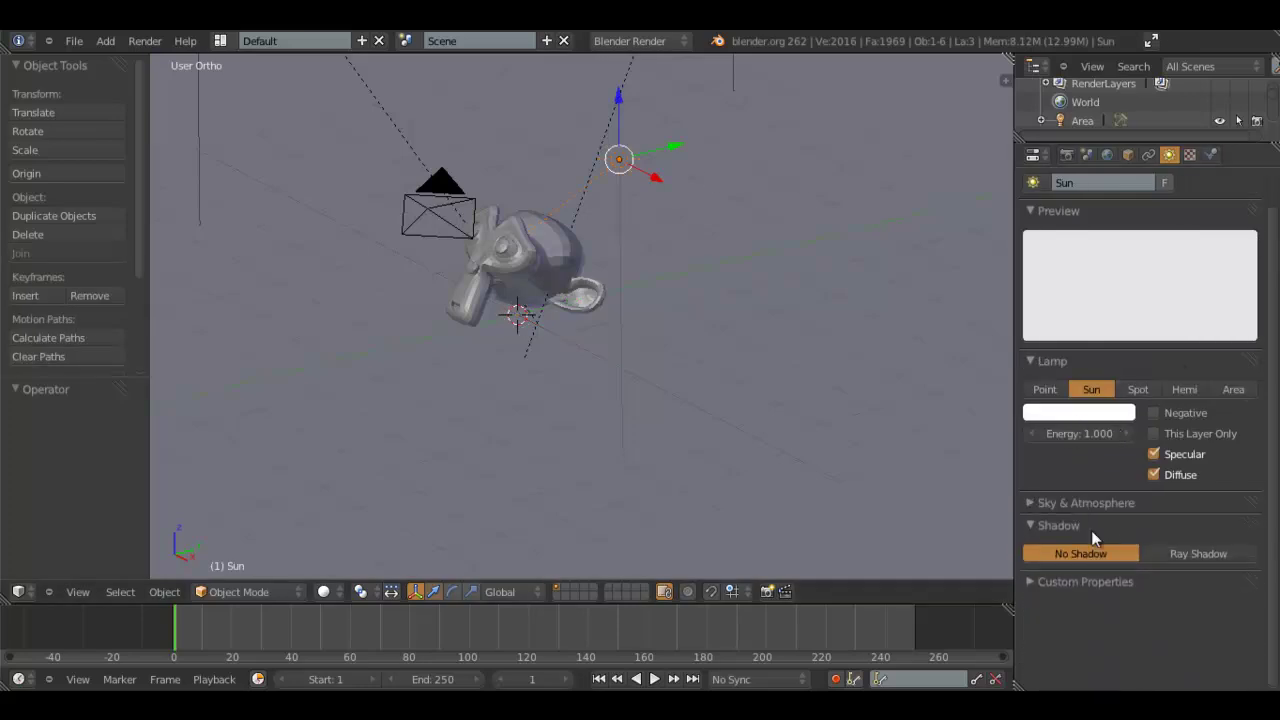
left_click(1212, 553)
scroll(538, 328, "down", 4)
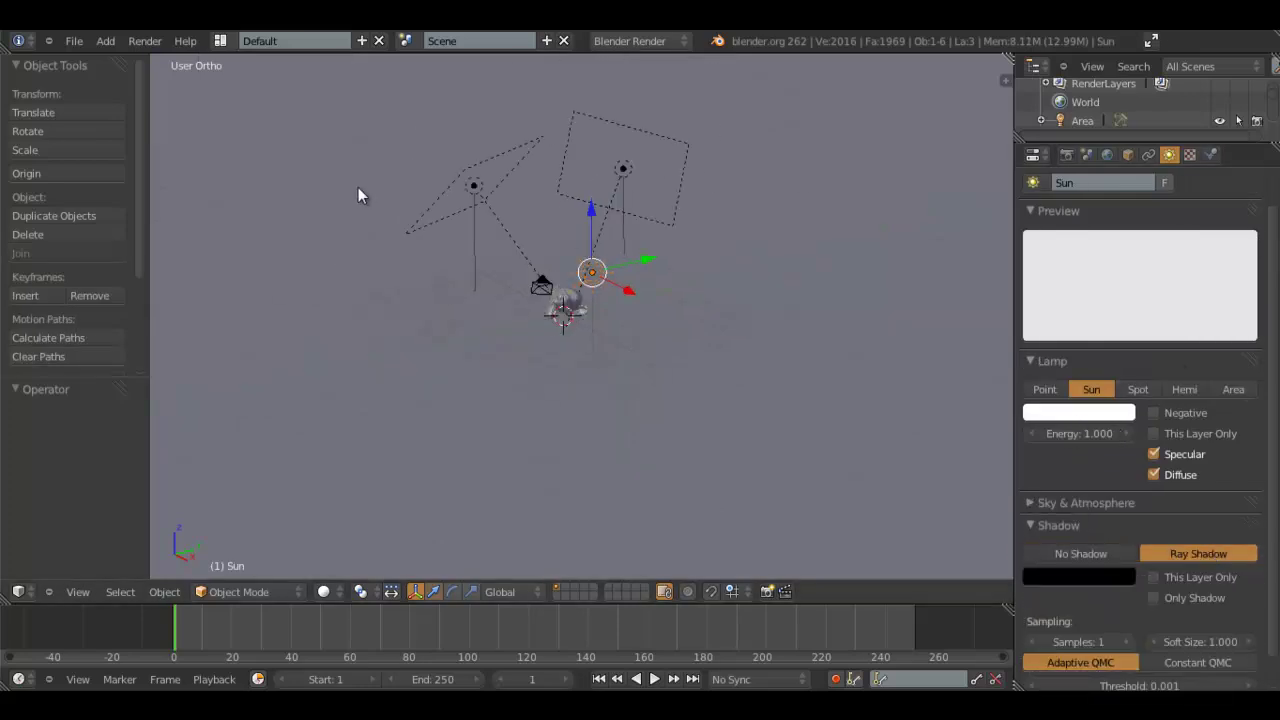
right_click(482, 188)
scroll(780, 440, "down", 4)
scroll(650, 300, "up", 8)
middle_click_drag(529, 234, 336, 222)
right_click(438, 274)
scroll(480, 285, "up", 3)
middle_click_drag(480, 285, 658, 356)
Render the scene from the camera view to check the monkey's shadow
key("KP_0")
scroll(658, 356, "up", 5)
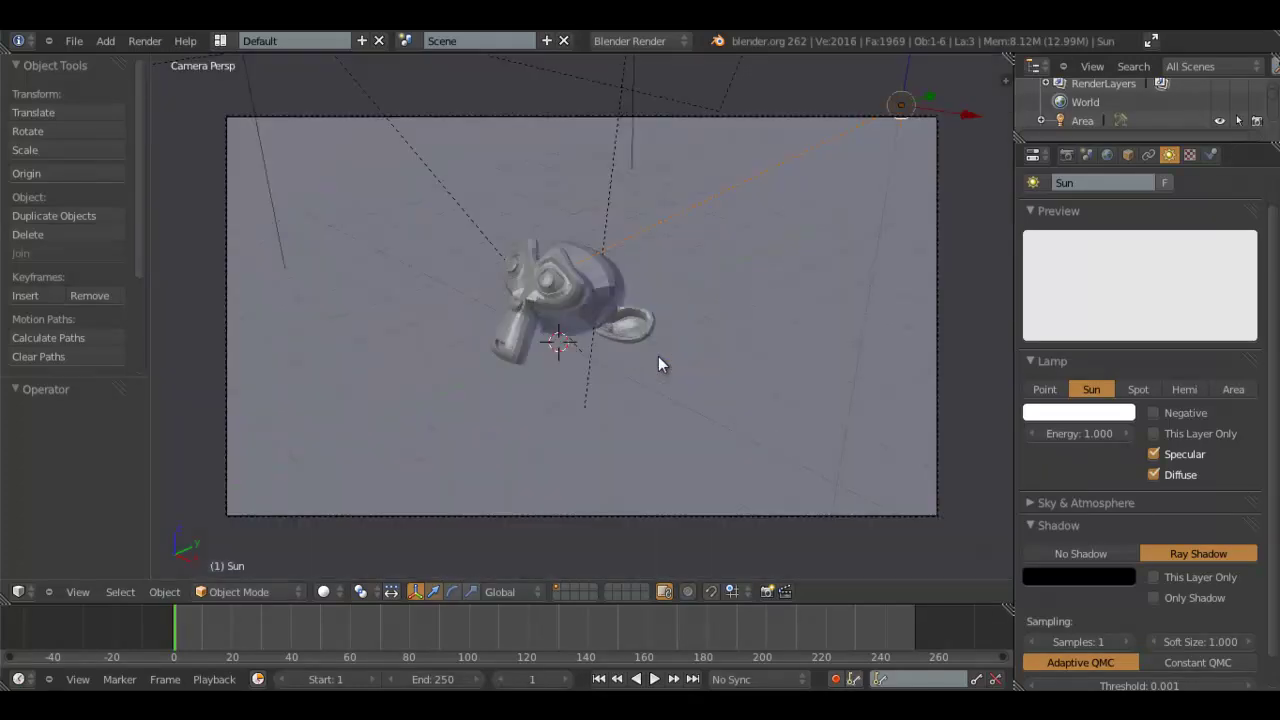
key("F12")
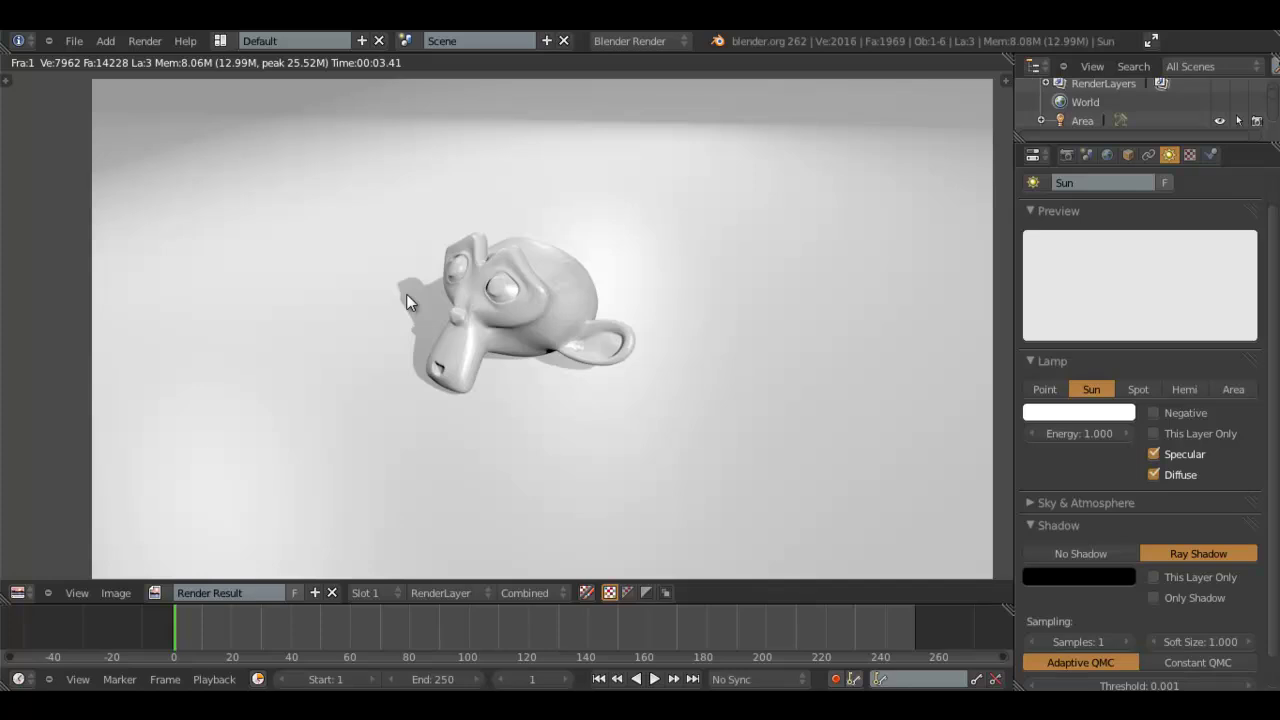
key("Escape")
Set the sun lamp's colour to a warm pale yellow, about R 1.0, G 0.857, B 0.537
scroll(681, 223, "down", 5)
middle_click_drag(681, 223, 654, 229)
scroll(656, 229, "up", 4)
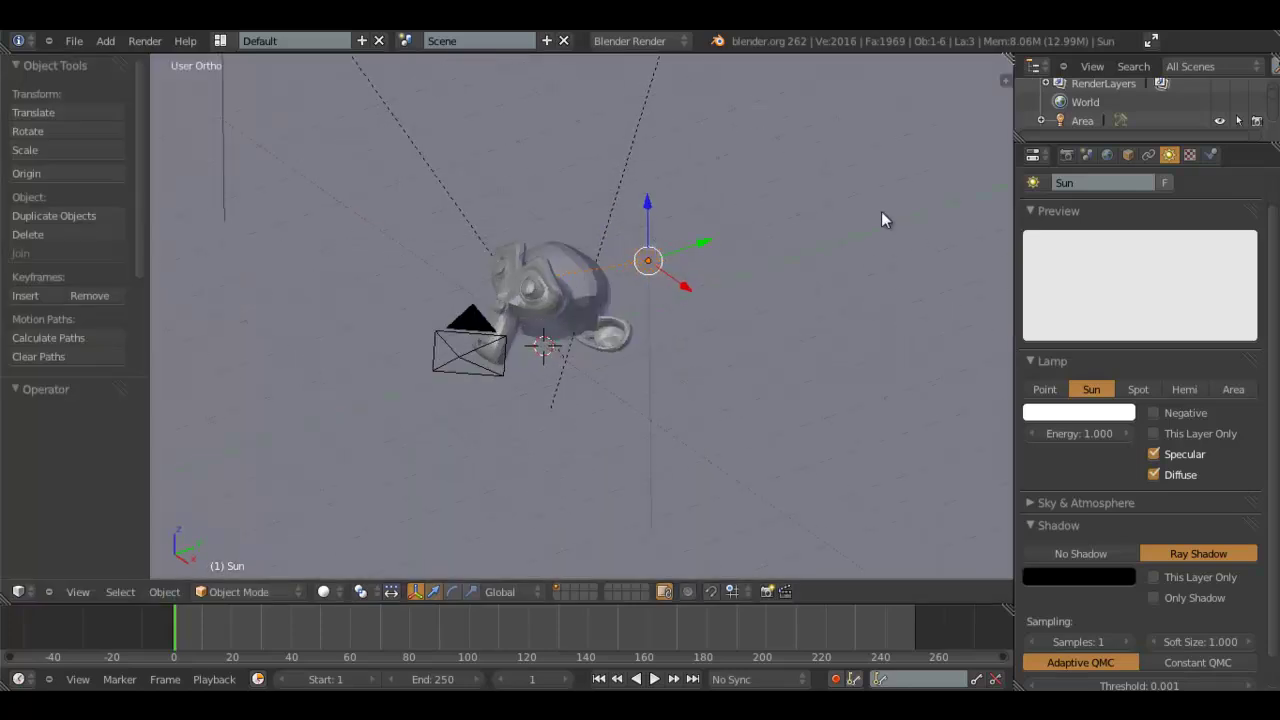
scroll(748, 292, "up", 3)
middle_click_drag(823, 316, 758, 329)
left_click(1086, 414)
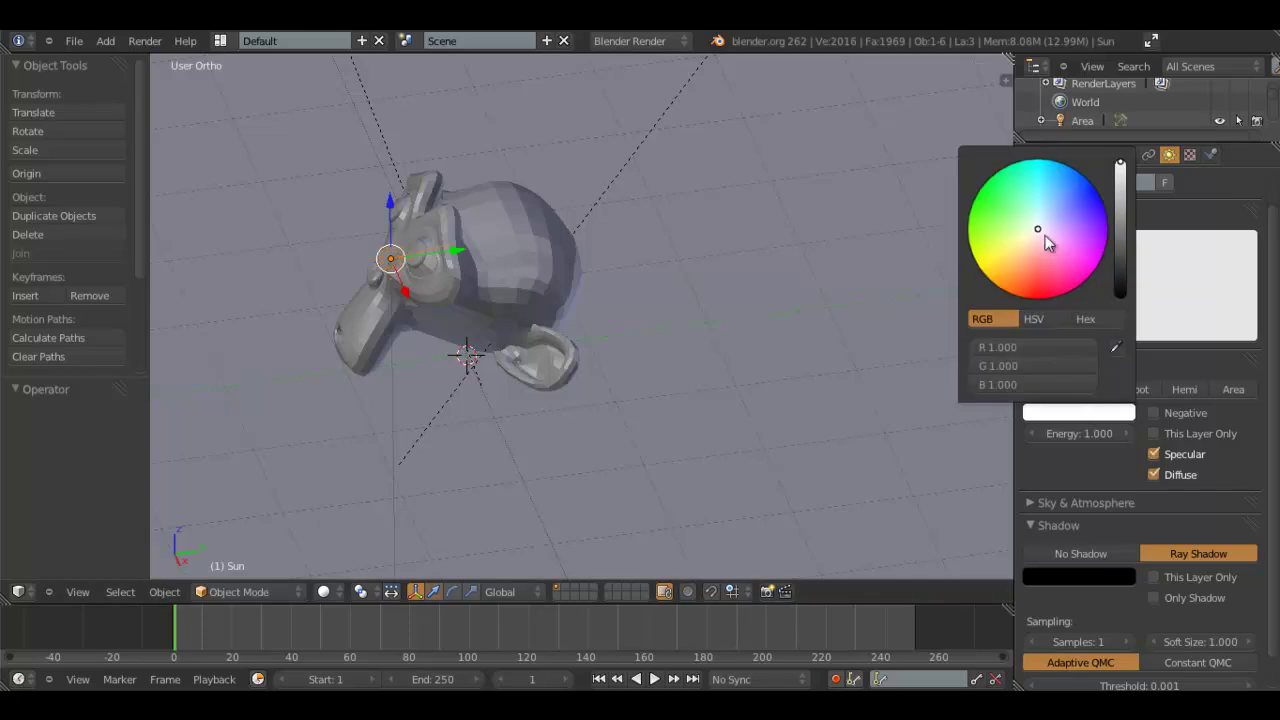
left_click_drag(1050, 220, 1017, 253)
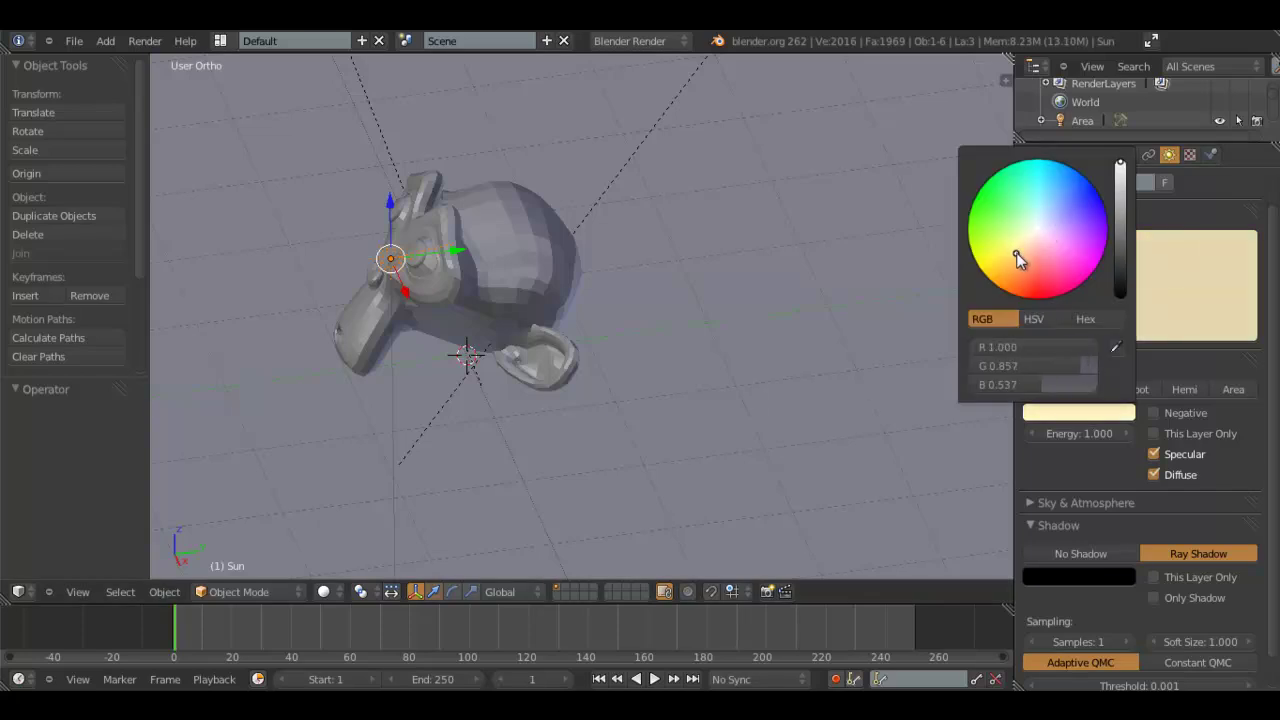
Set the sun lamp's energy to 1.5
scroll(720, 277, "down", 6)
middle_click_drag(588, 294, 480, 223)
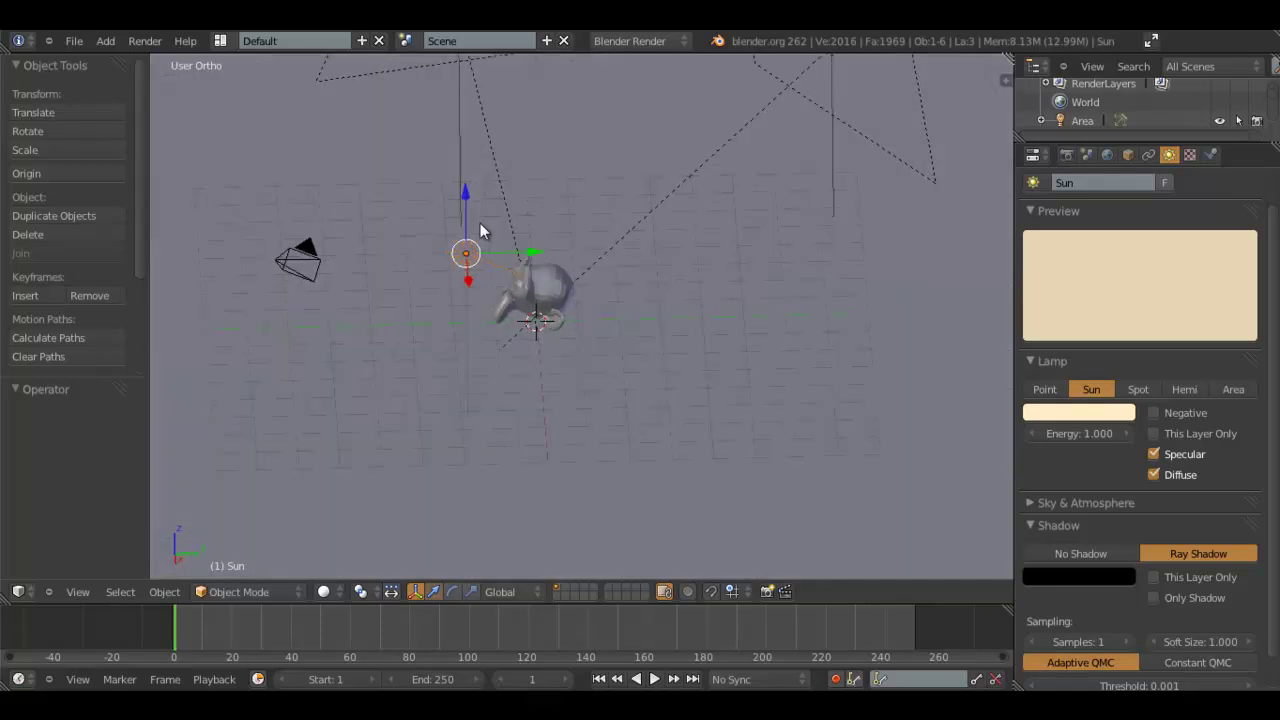
left_click(1105, 430)
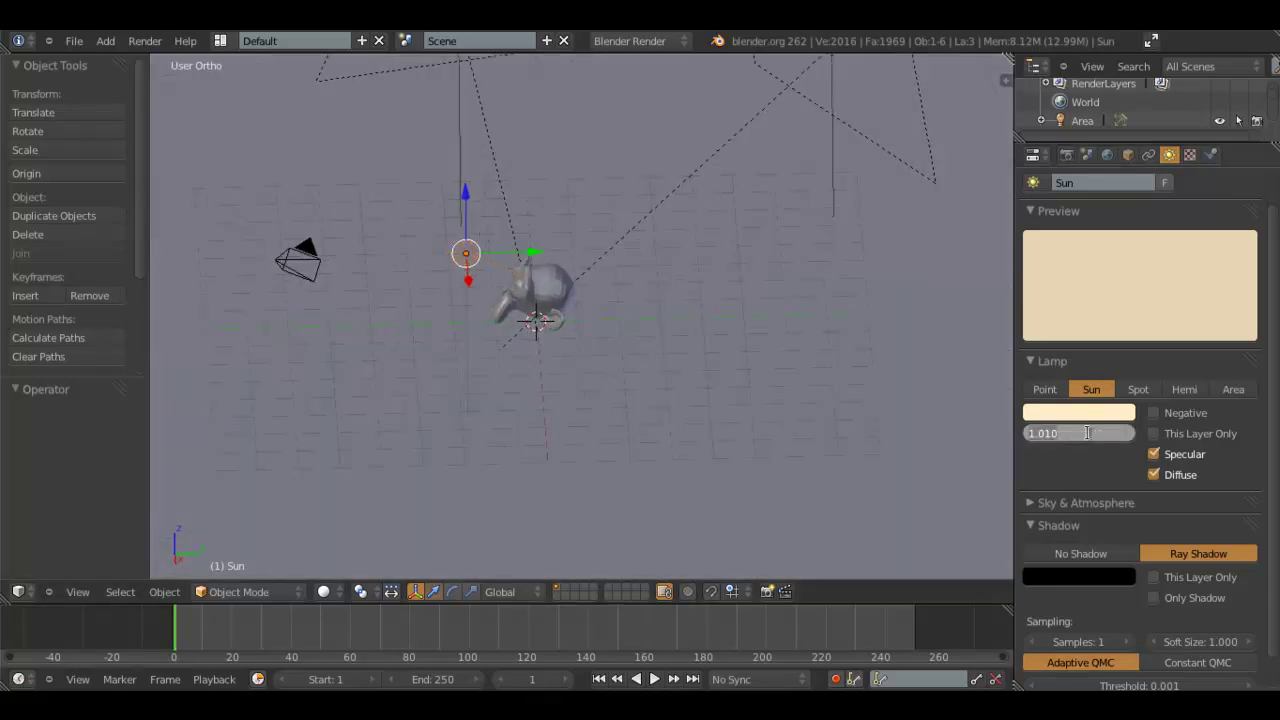
type("1.5")
key("Return")
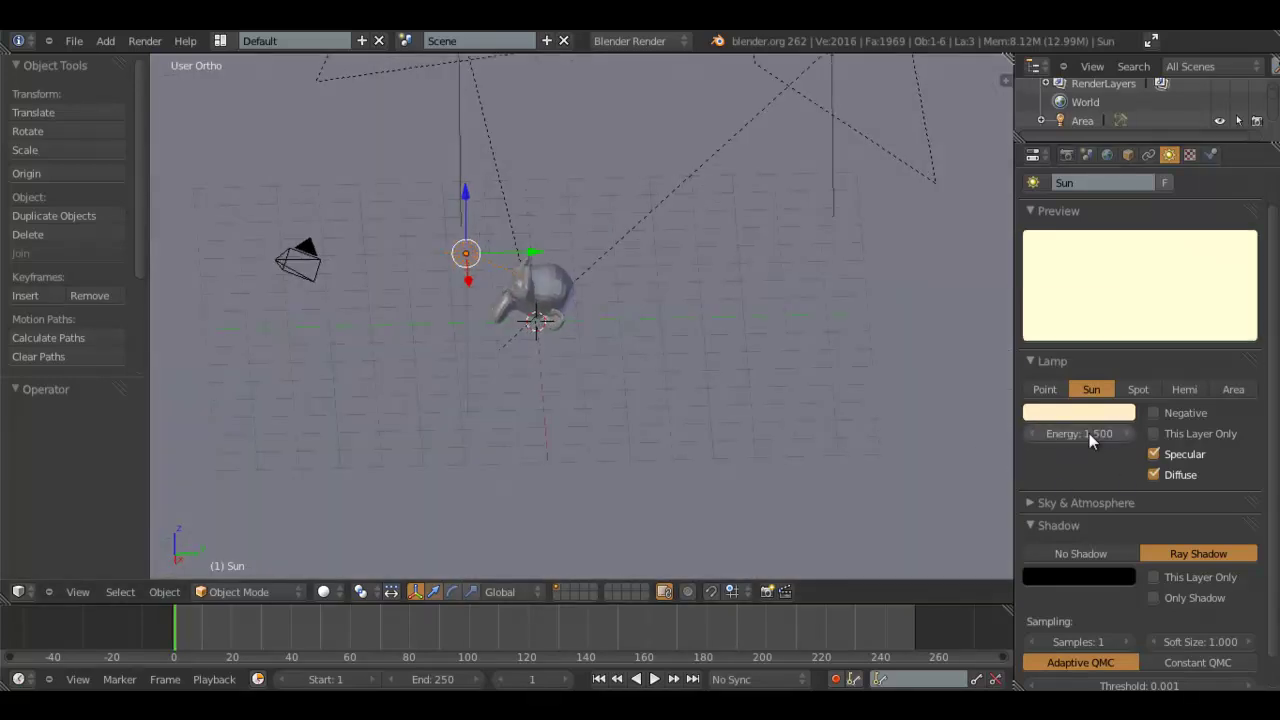
Select the first area lamp and change its light colour to a pale blue
middle_click_drag(280, 310, 547, 371)
mouse_move(551, 296)
middle_mouse_down()
mouse_move(535, 322)
mouse_move(543, 285)
middle_mouse_up()
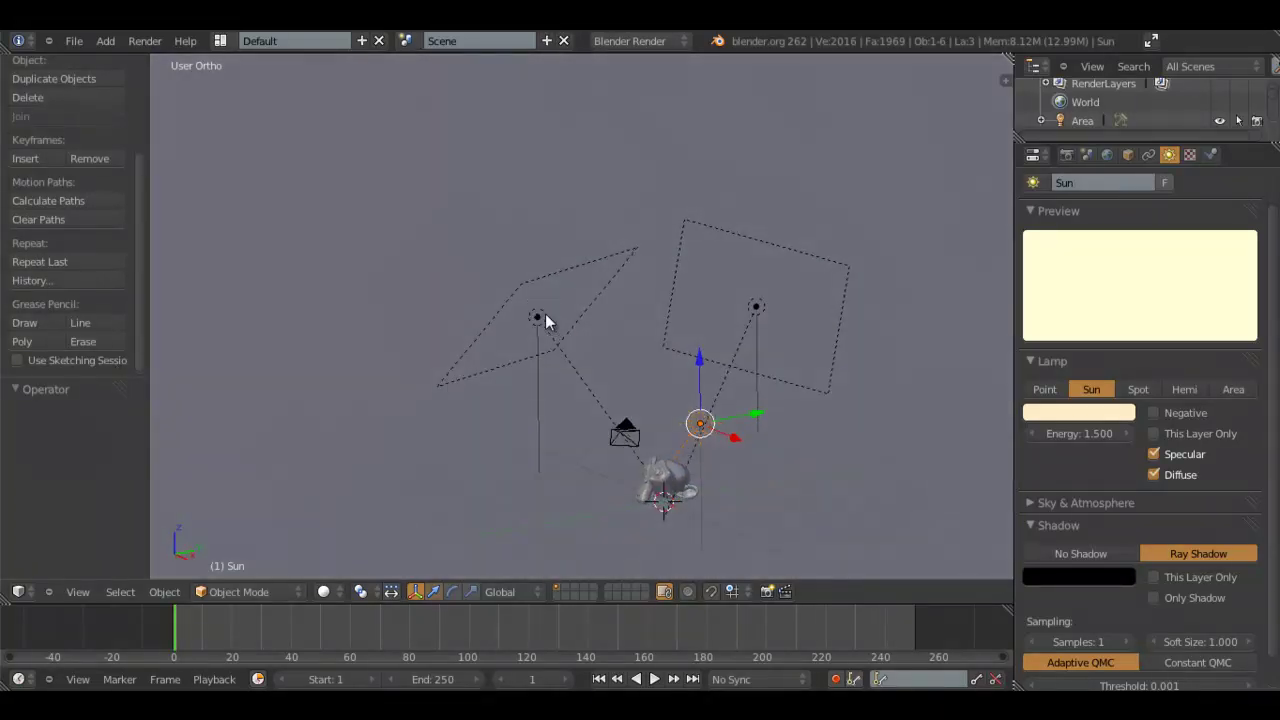
right_click(541, 314)
middle_click_drag(580, 374, 550, 297, "shift")
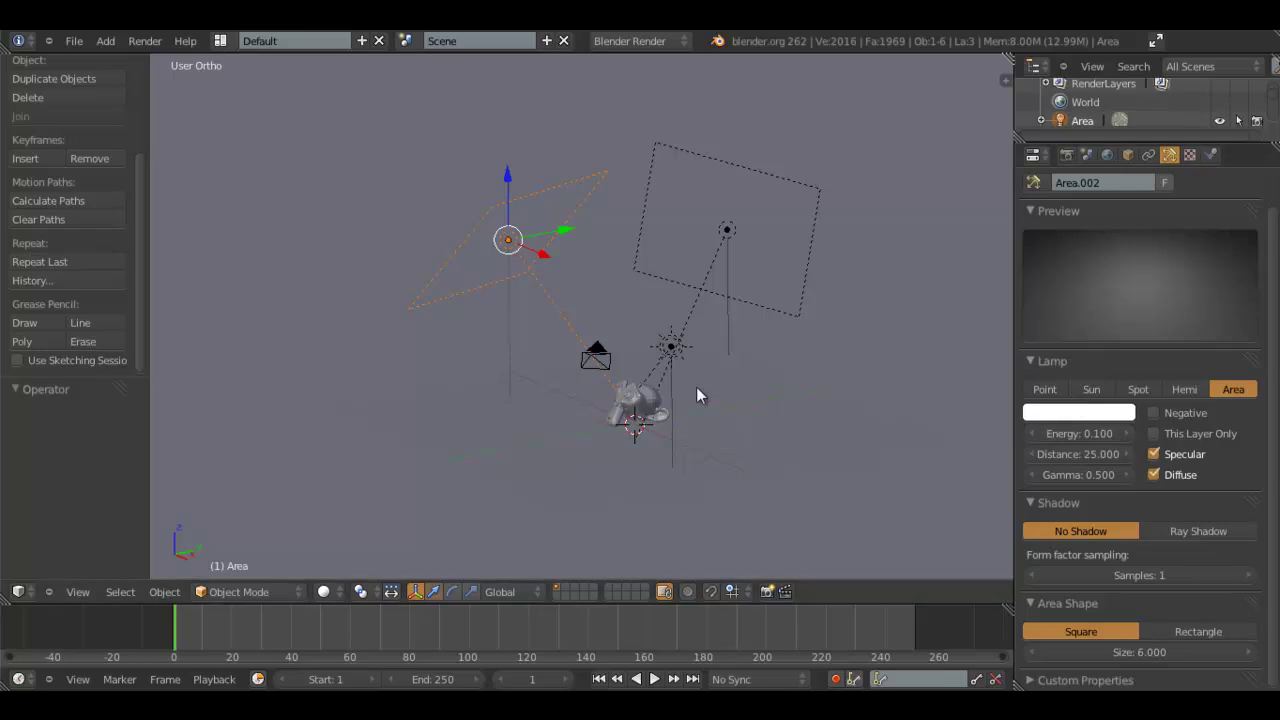
scroll(700, 392, "up", 3)
left_click(1088, 411)
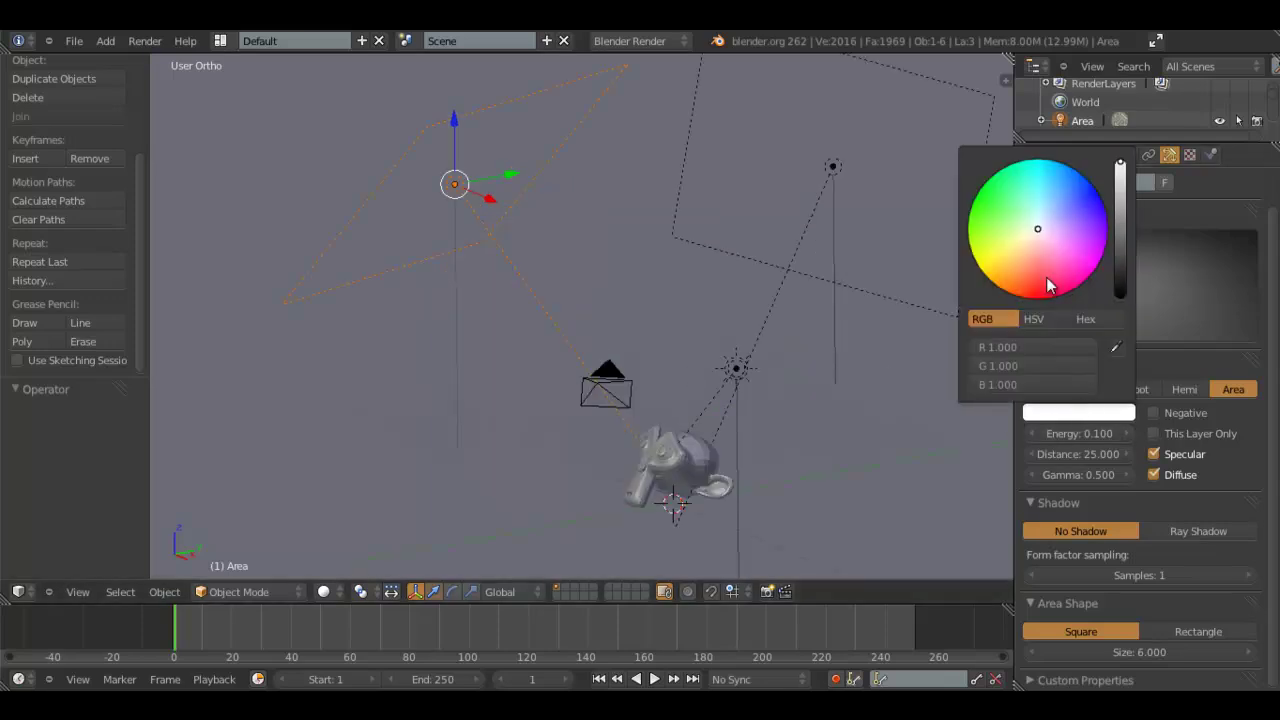
left_click_drag(1040, 228, 1050, 208)
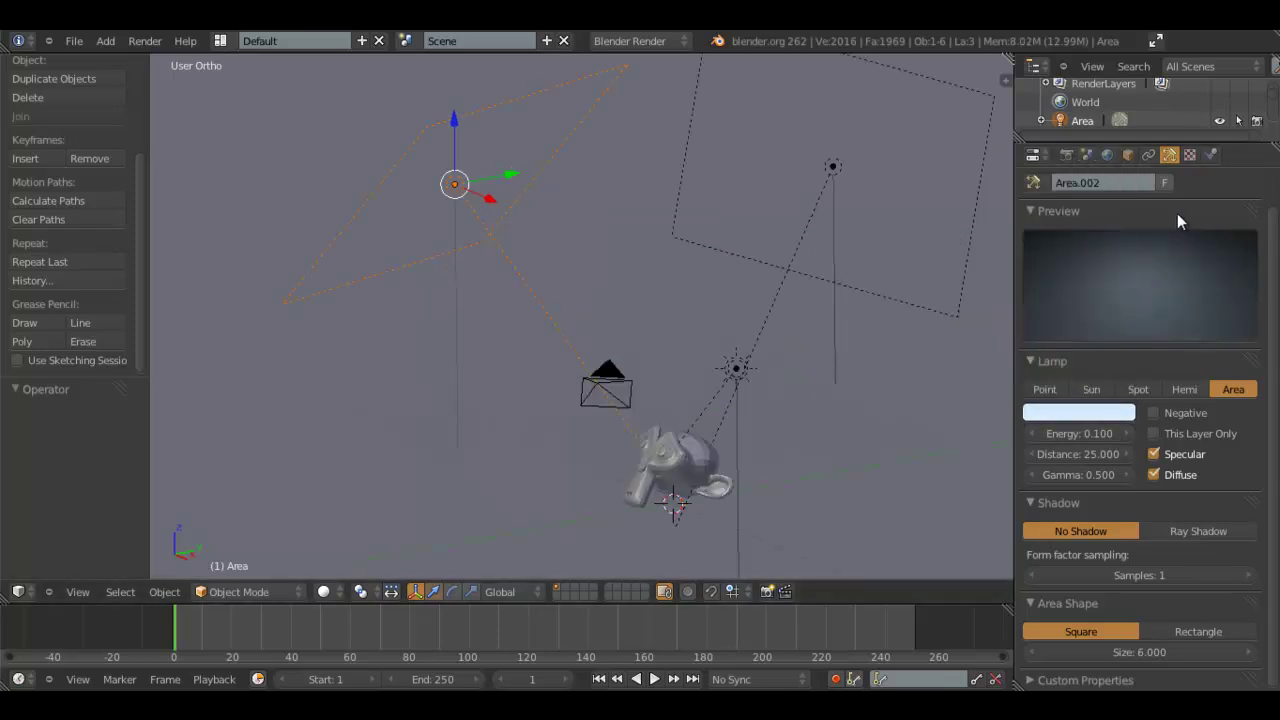
Change the second area lamp's light colour to a pale warm yellow and return to the camera view
right_click(832, 167)
left_click(1108, 418)
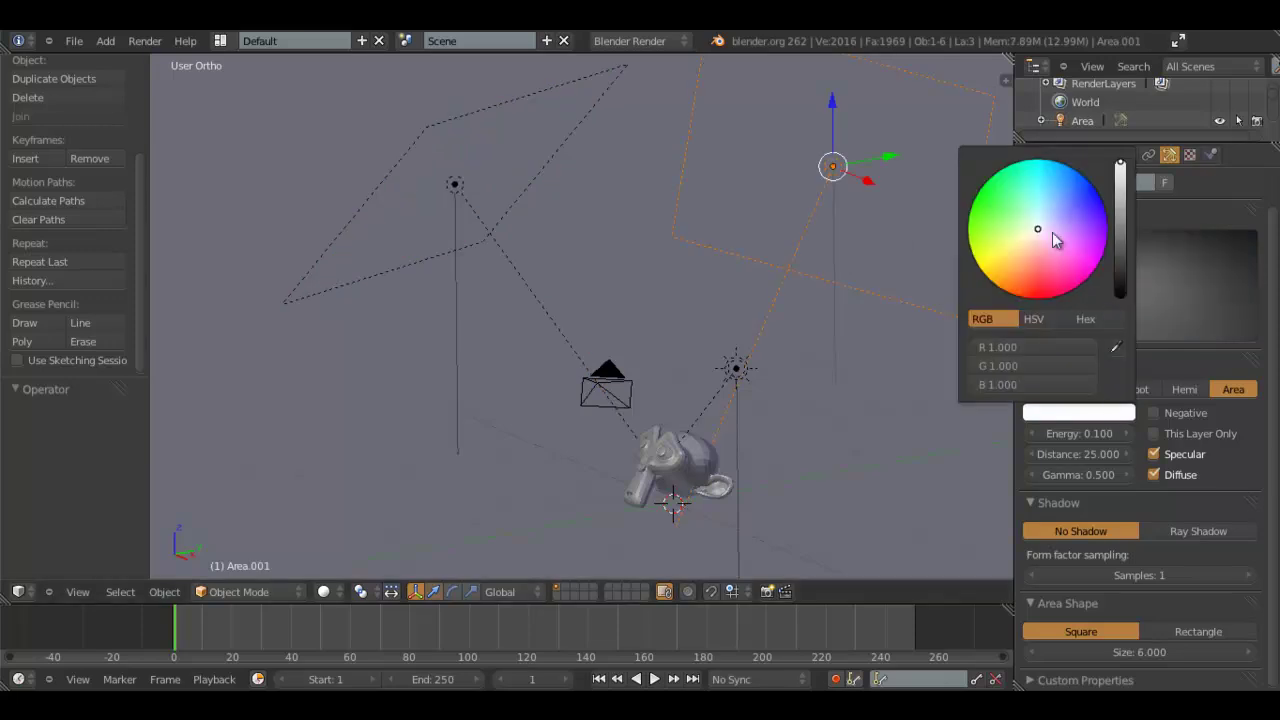
left_click_drag(1066, 218, 1016, 253)
key("KP_0")
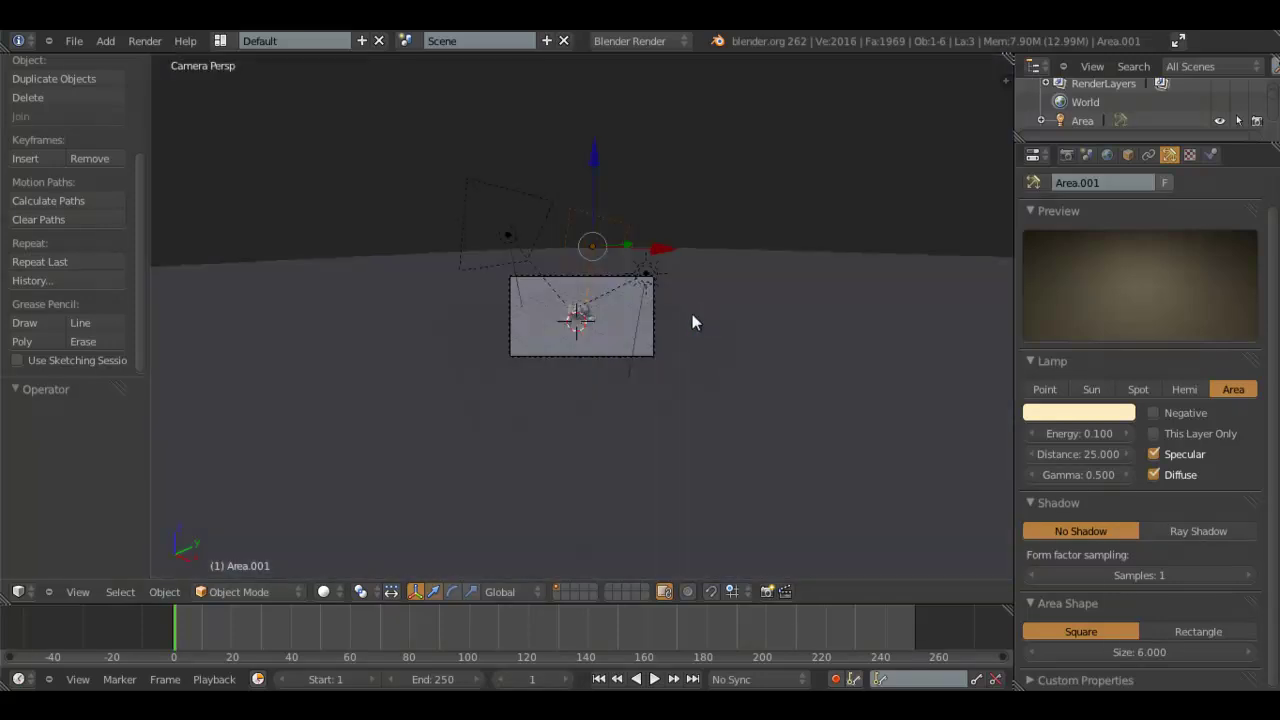
Set the pale blue area lamp's energy to 0.4 and render the scene to check the brightness
right_click(531, 236)
left_click(1080, 433)
key("BackSpace")
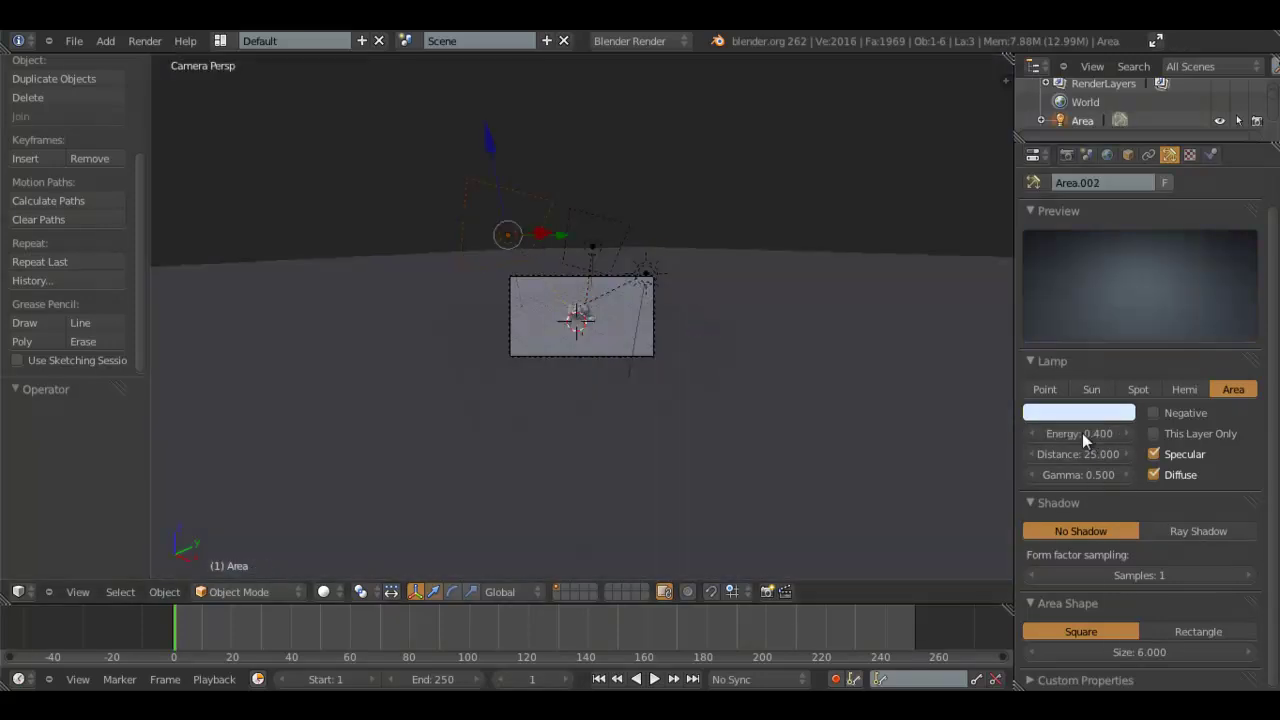
type(".4")
key("Return")
key("F12")
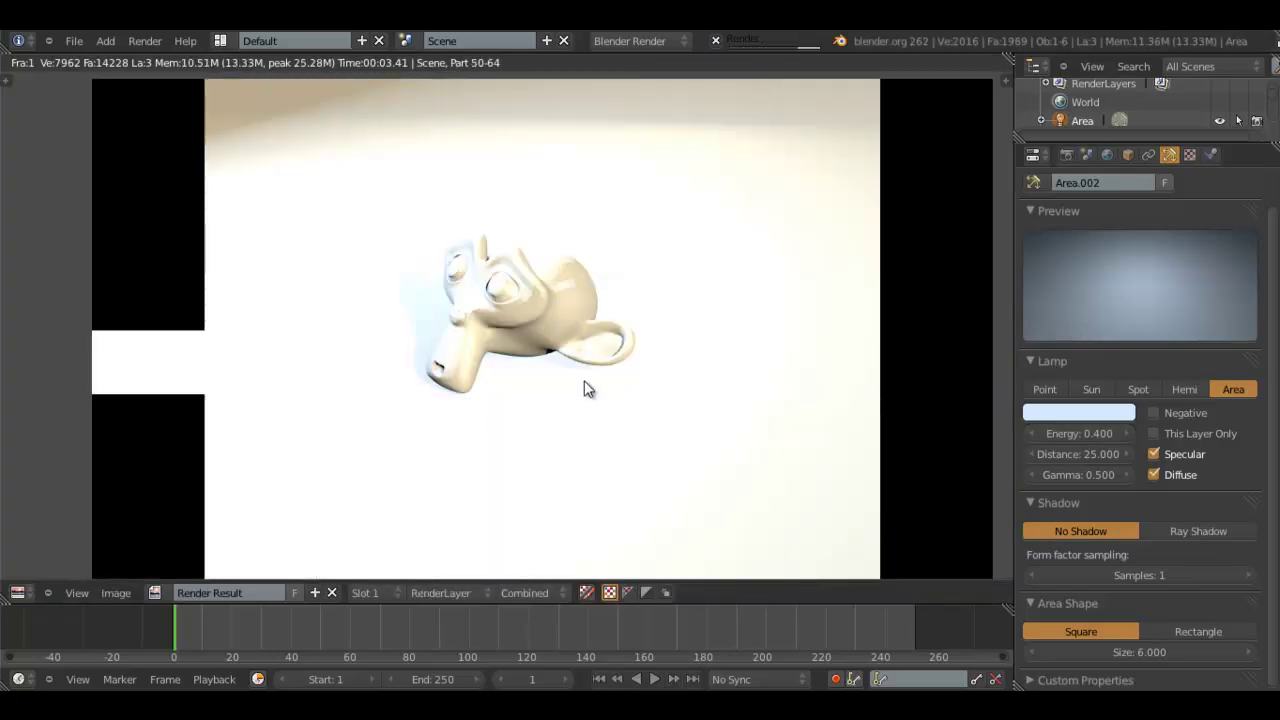
key("Escape")
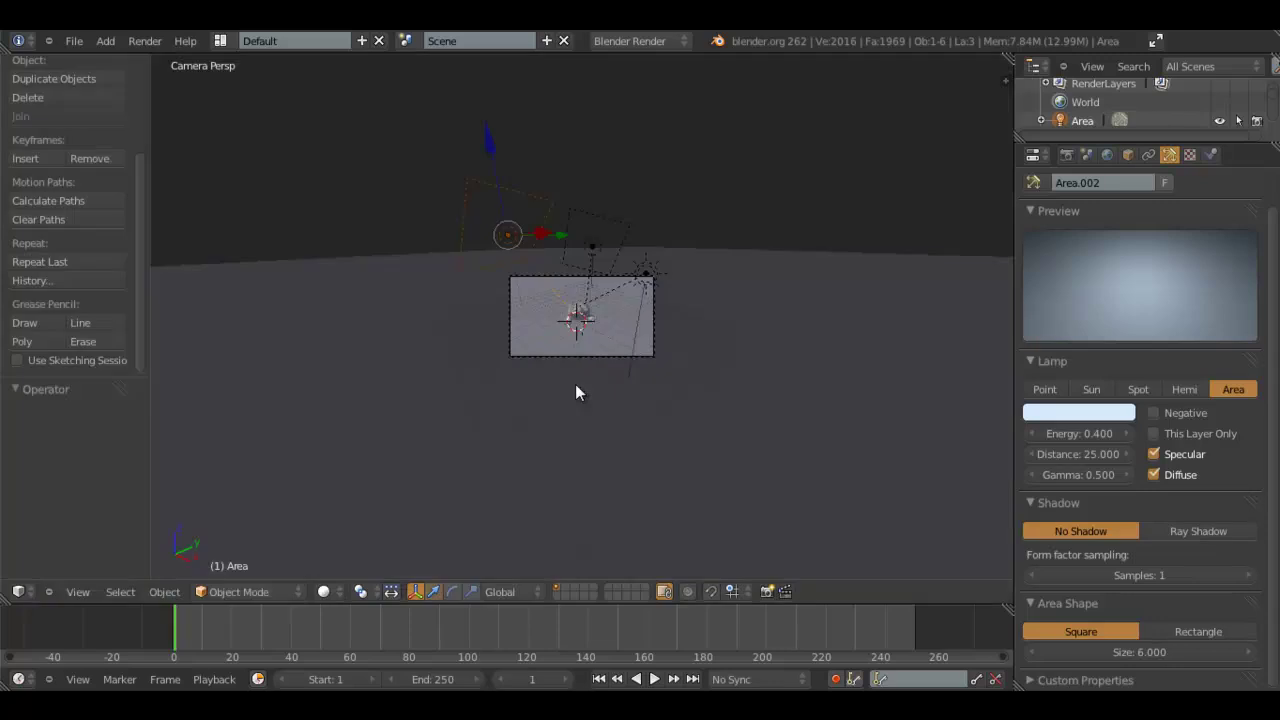
Set the sun lamp's energy to 1.2 and render the scene again
right_click(645, 272)
left_click(1090, 436)
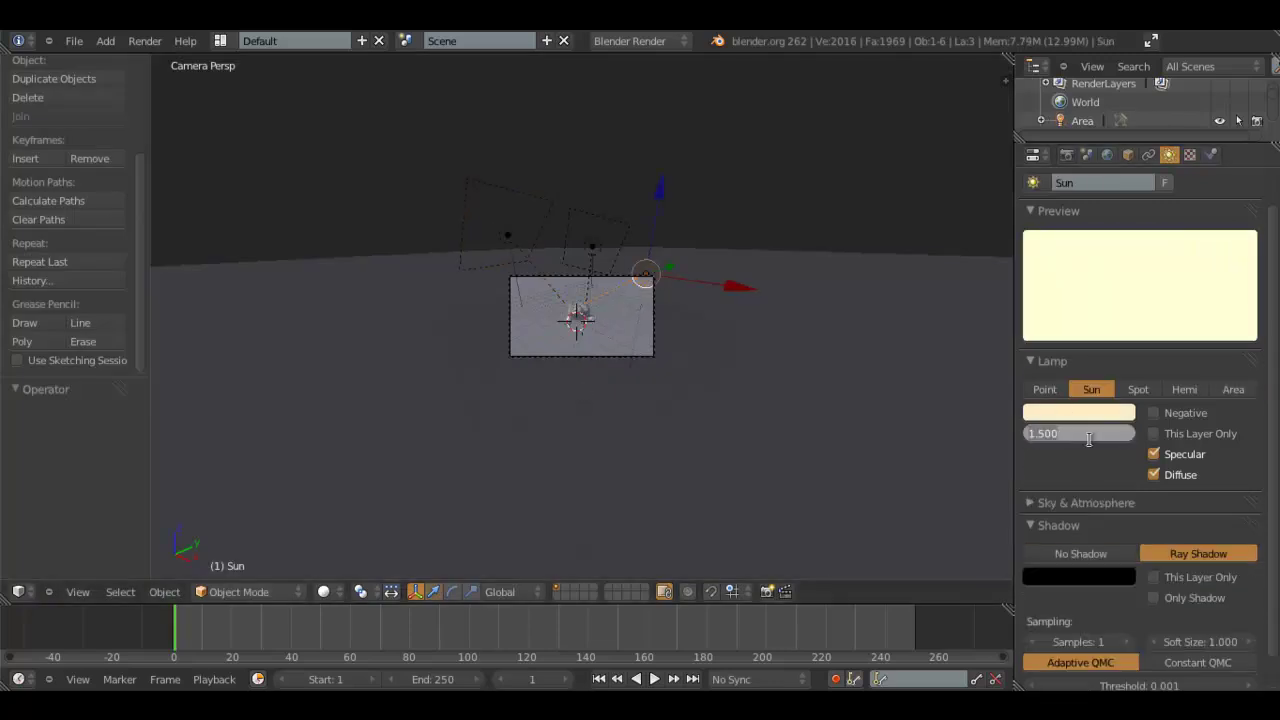
type("1.2")
key("Return")
key("F12")
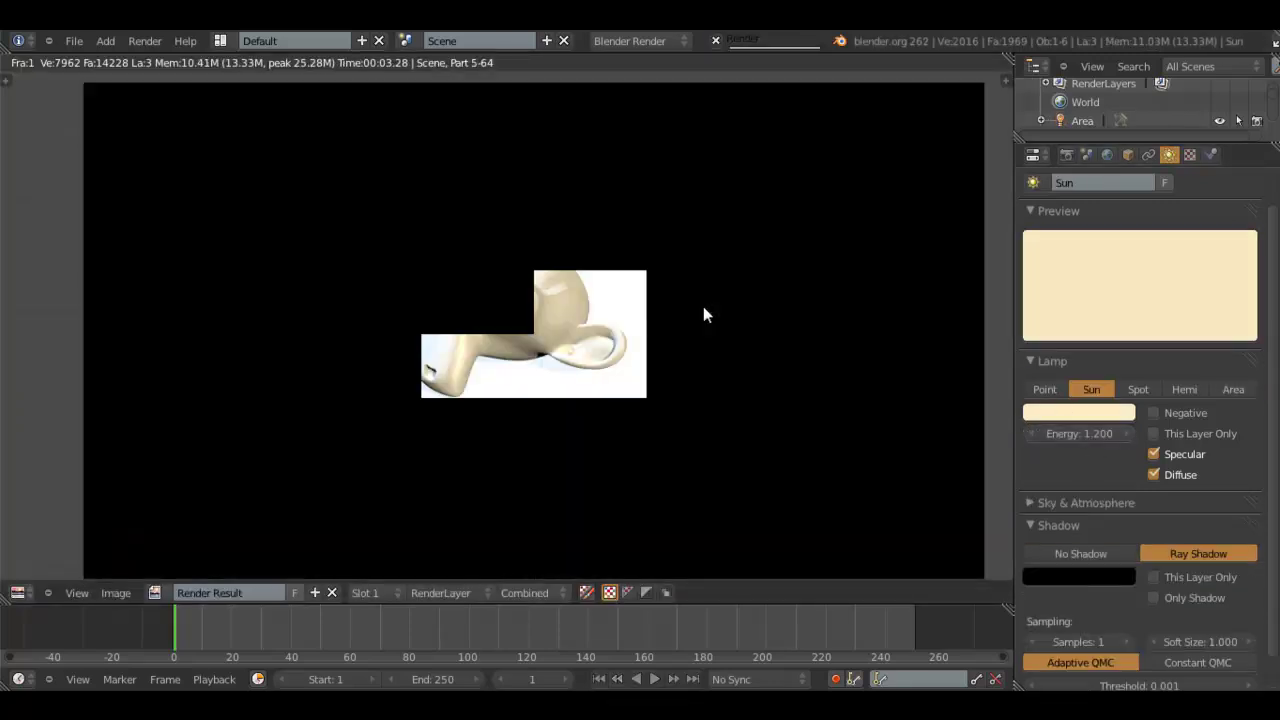
key("Escape")
Set the pale blue area lamp's energy to 0.3
right_click(527, 240)
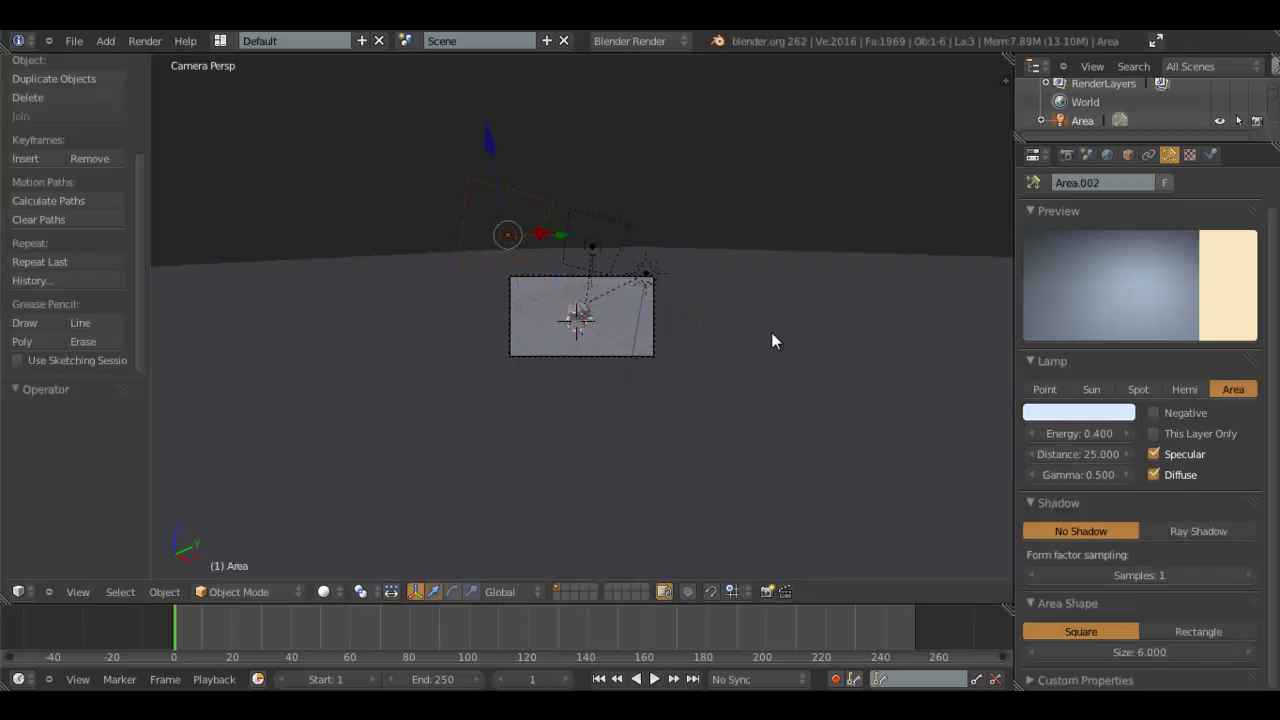
left_click(1091, 435)
type(".3")
key("Return")
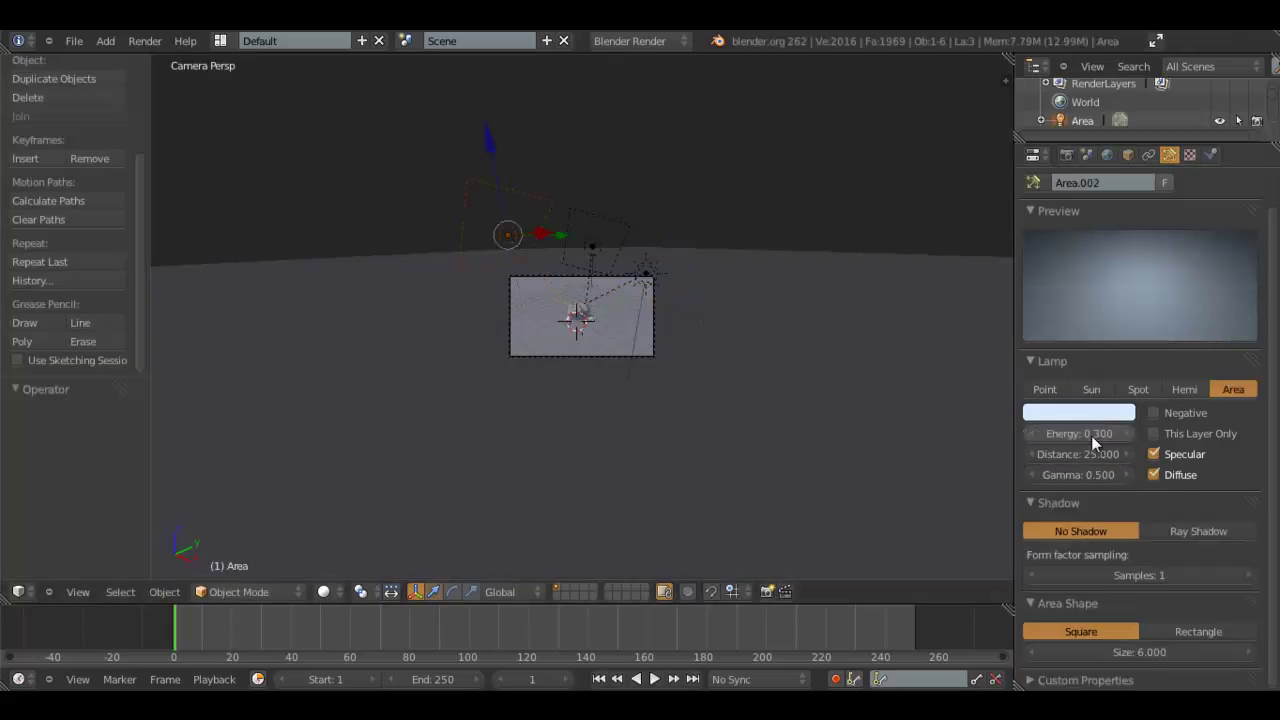
Set the sun lamp's energy to 1.0
right_click(660, 282)
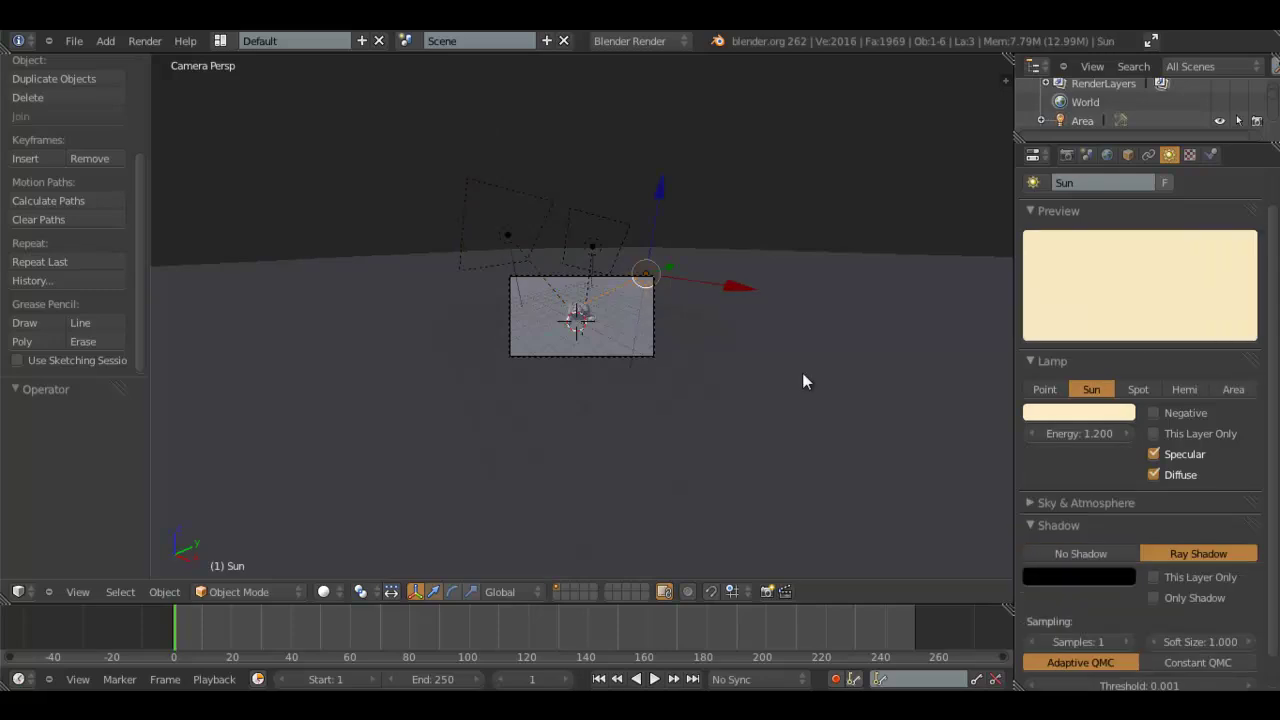
left_click(1096, 432)
type("1")
key("Return")
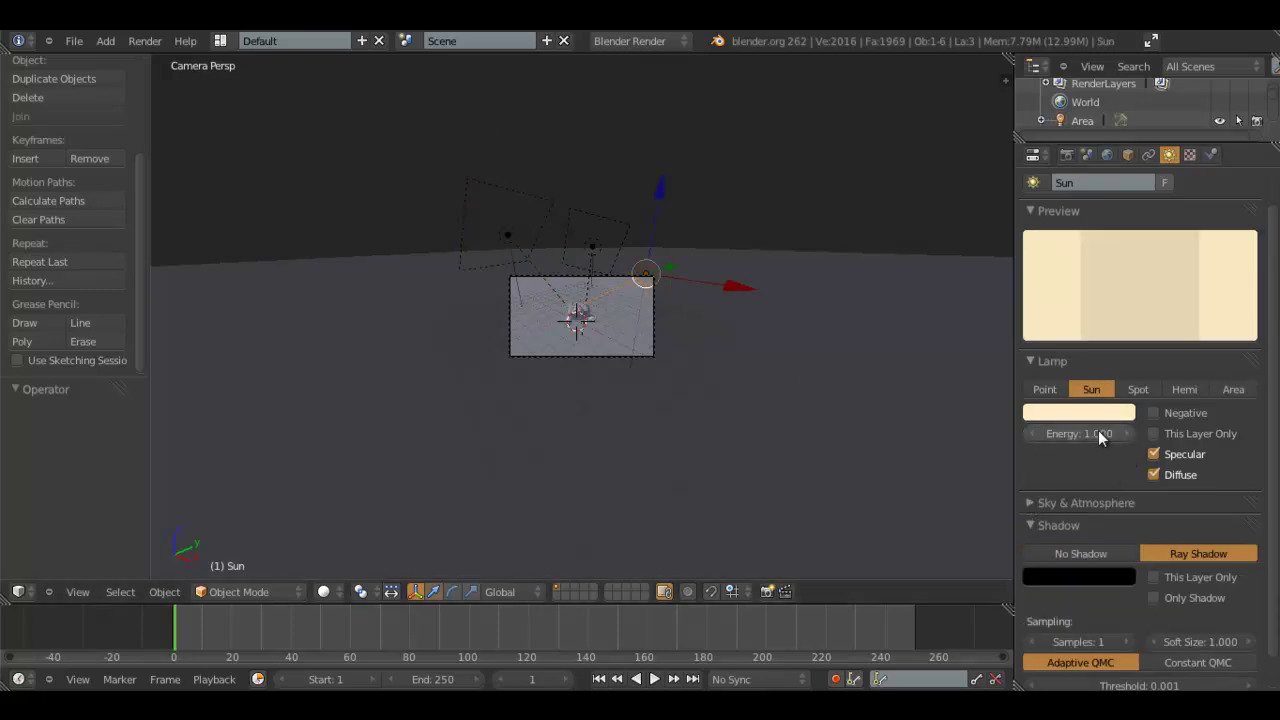
Set the warm area lamp's gamma to 0.46, render the scene and inspect the shadow under the monkey's ear up close
right_click(596, 254)
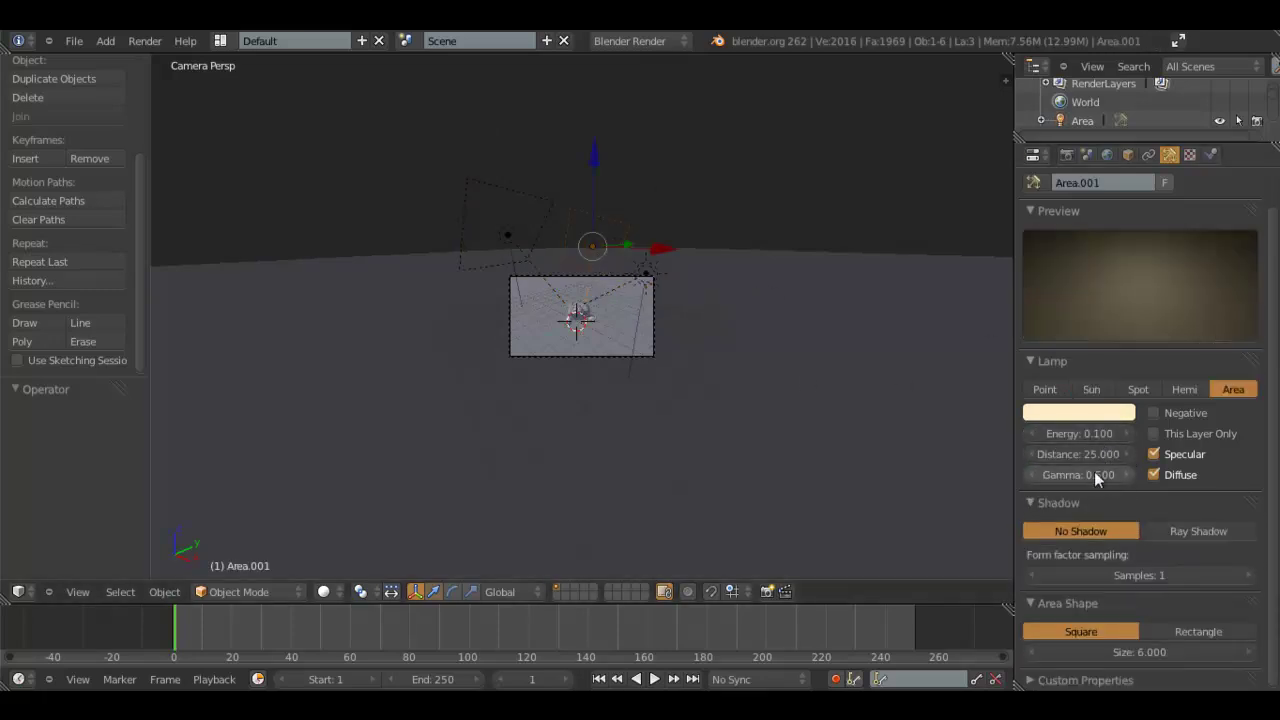
key("F12")
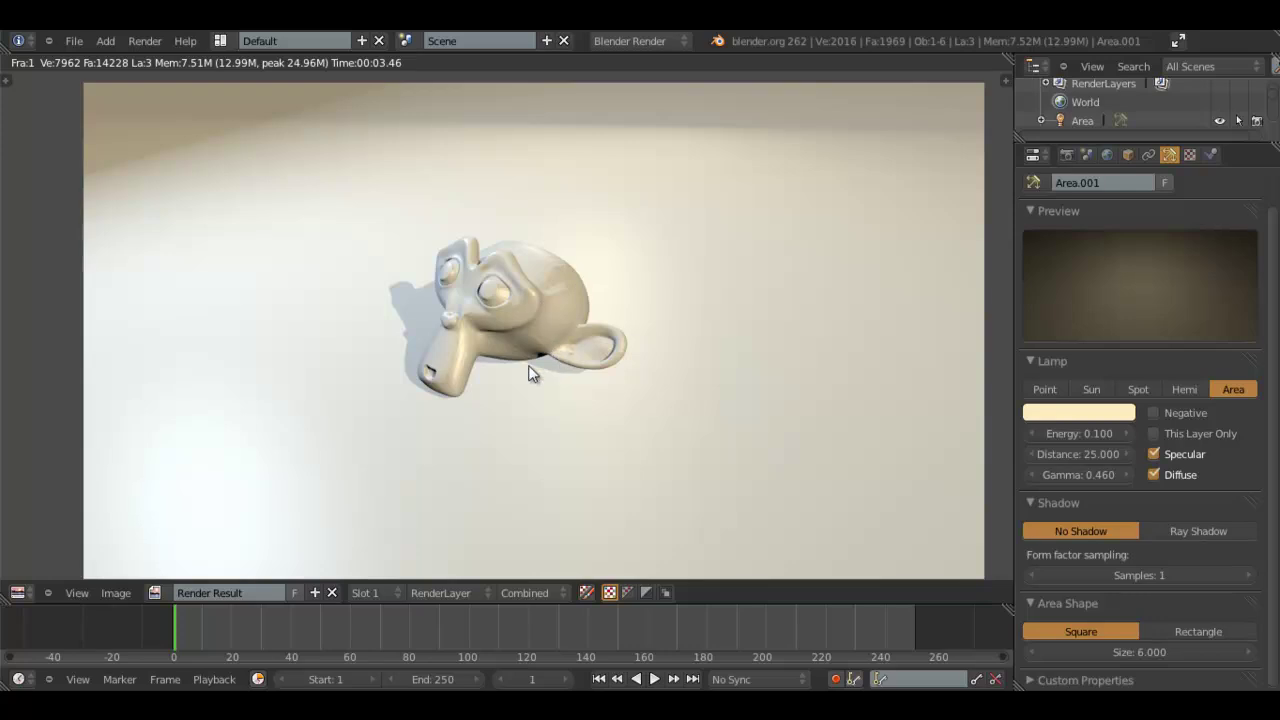
scroll(543, 358, "up", 5)
scroll(575, 377, "down", 2)
middle_click_drag(618, 367, 420, 200)
scroll(443, 303, "up", 4)
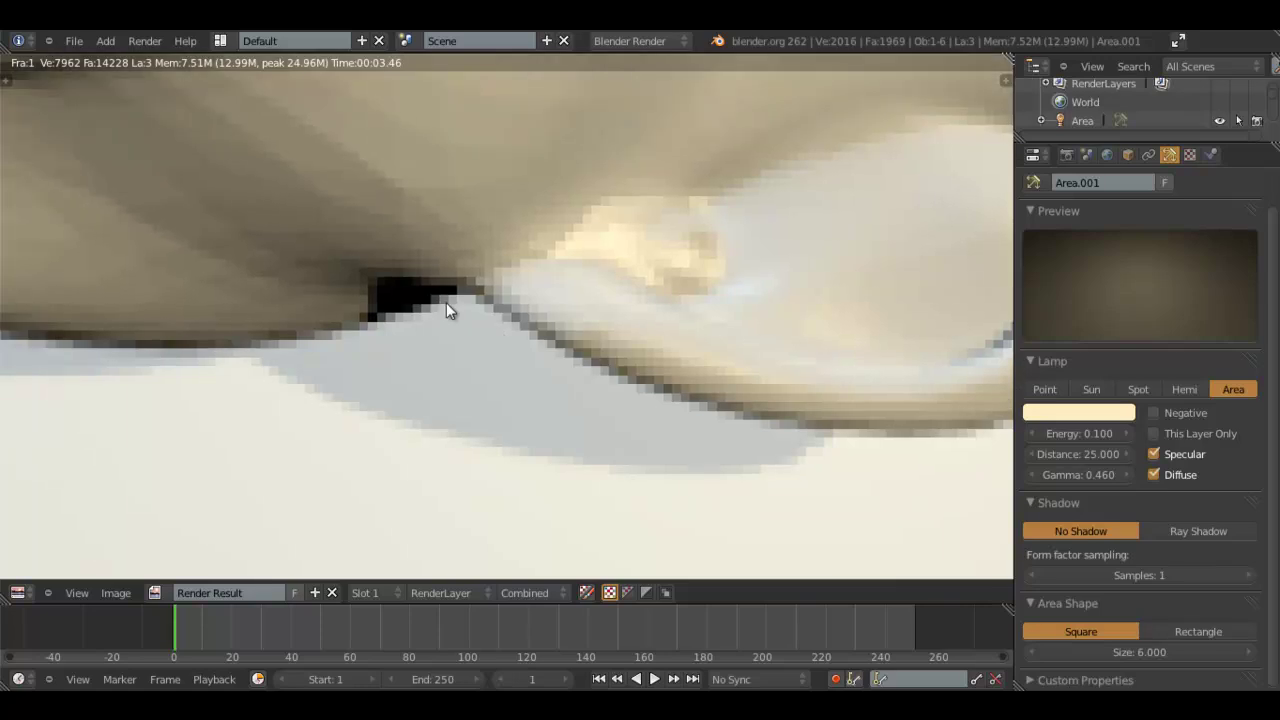
scroll(403, 305, "down", 7)
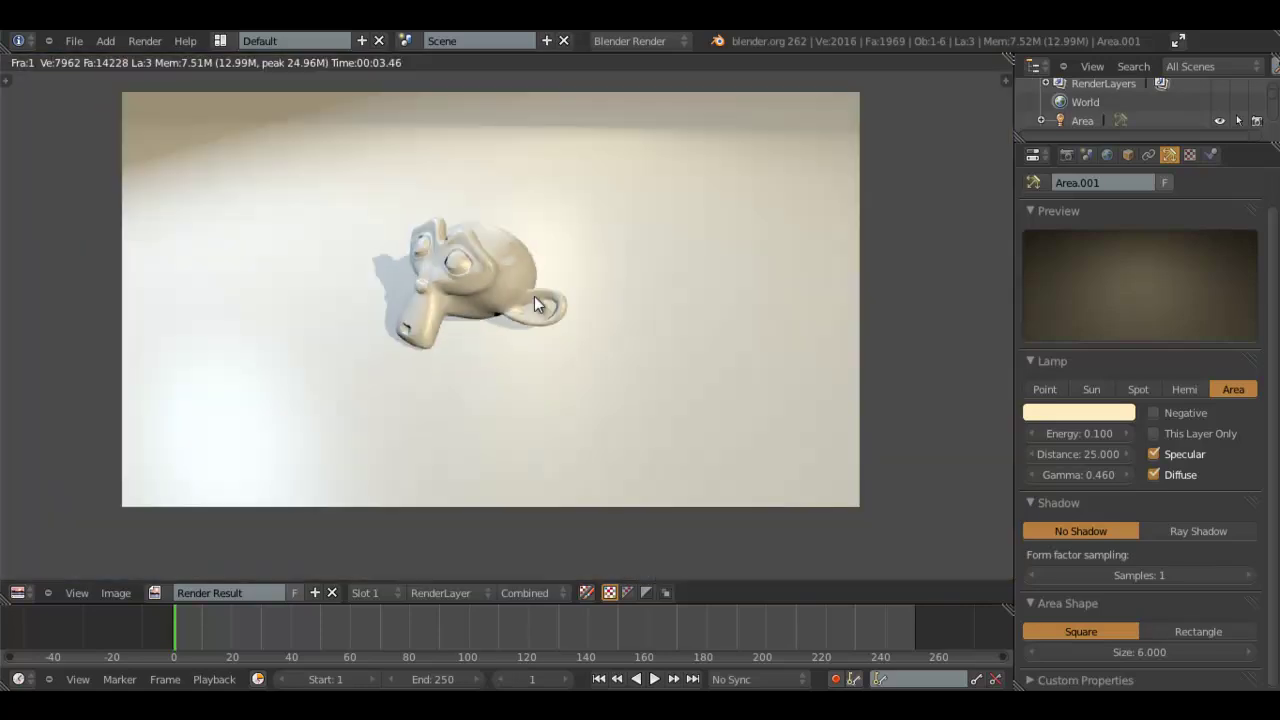
scroll(534, 296, "up", 1)
middle_click_drag(534, 296, 567, 317)
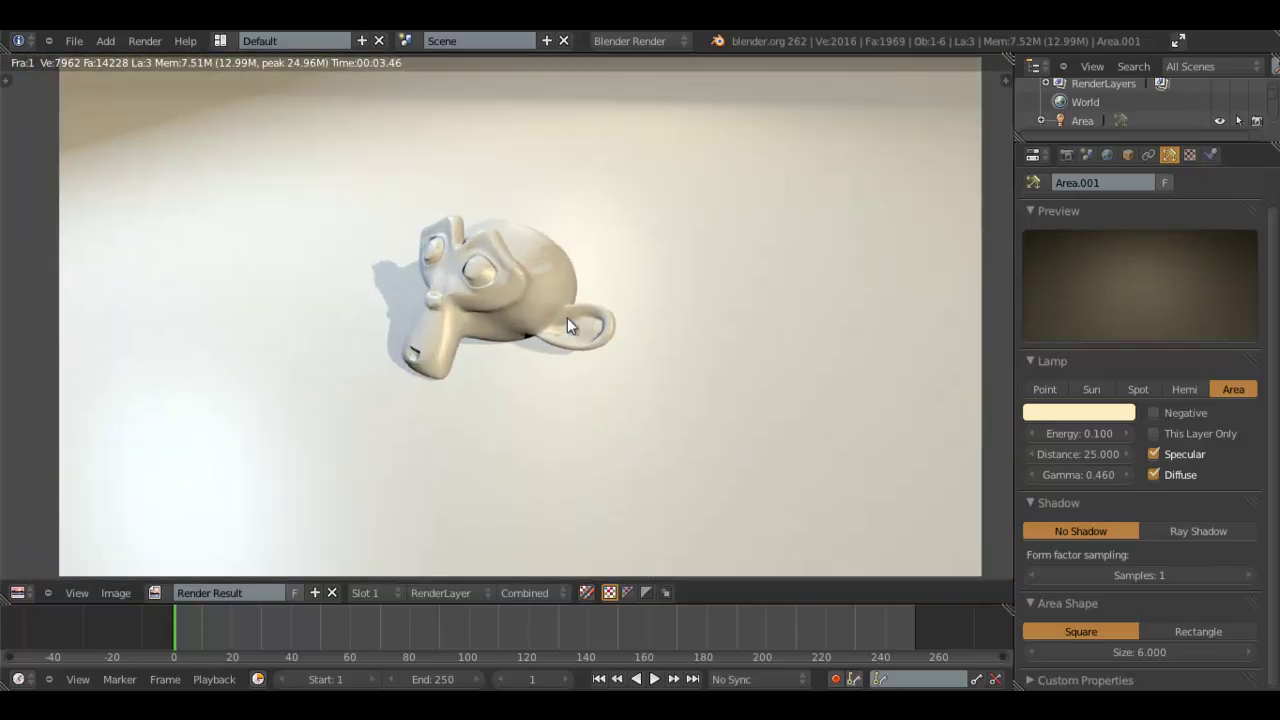
key("Escape")
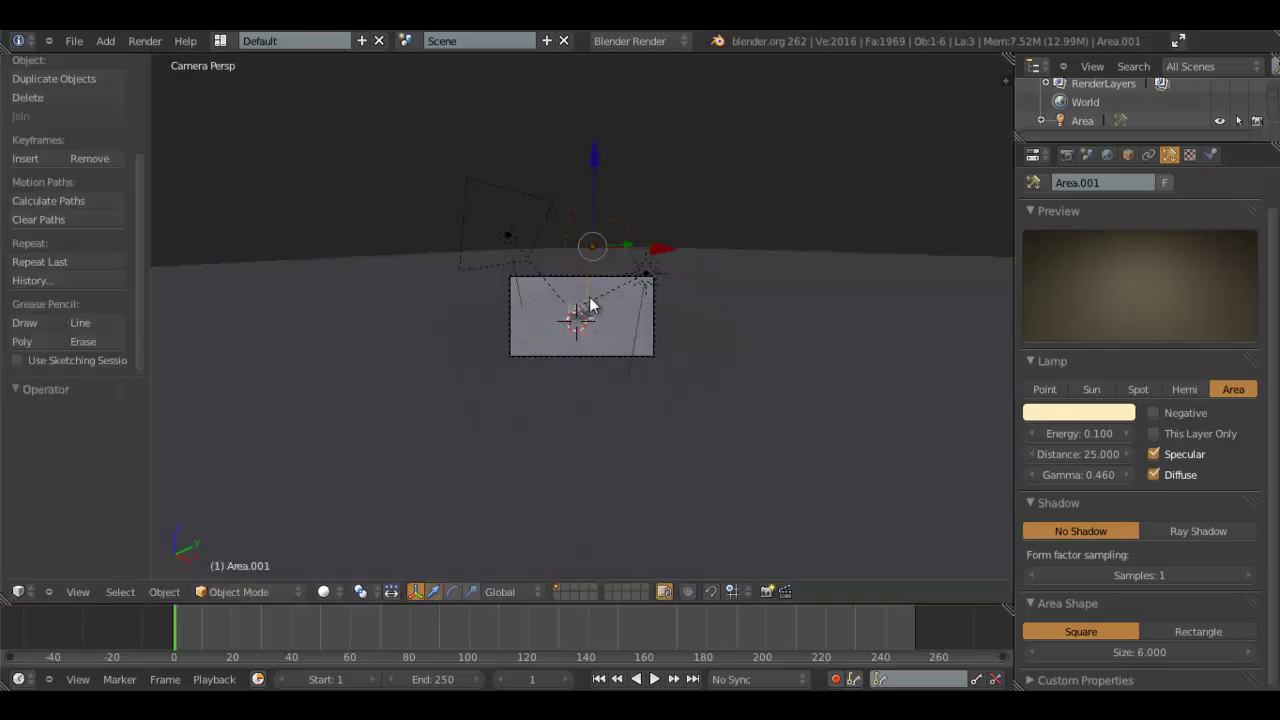
Enable ambient occlusion for the world with Multiply blending and a factor of 0.2
left_click(1087, 158)
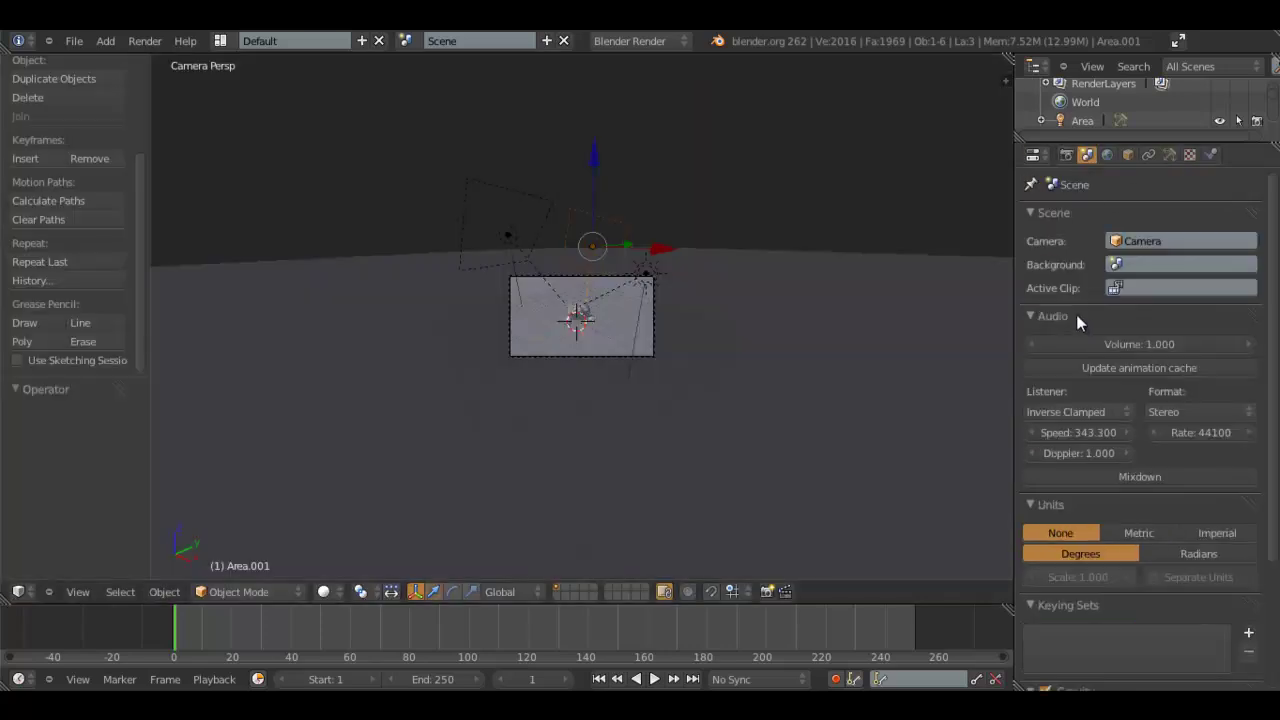
left_click(1107, 155)
scroll(1060, 390, "down", 3)
left_click(1046, 405)
left_click(1070, 436)
type("0.5")
key("Return")
left_click(1167, 434)
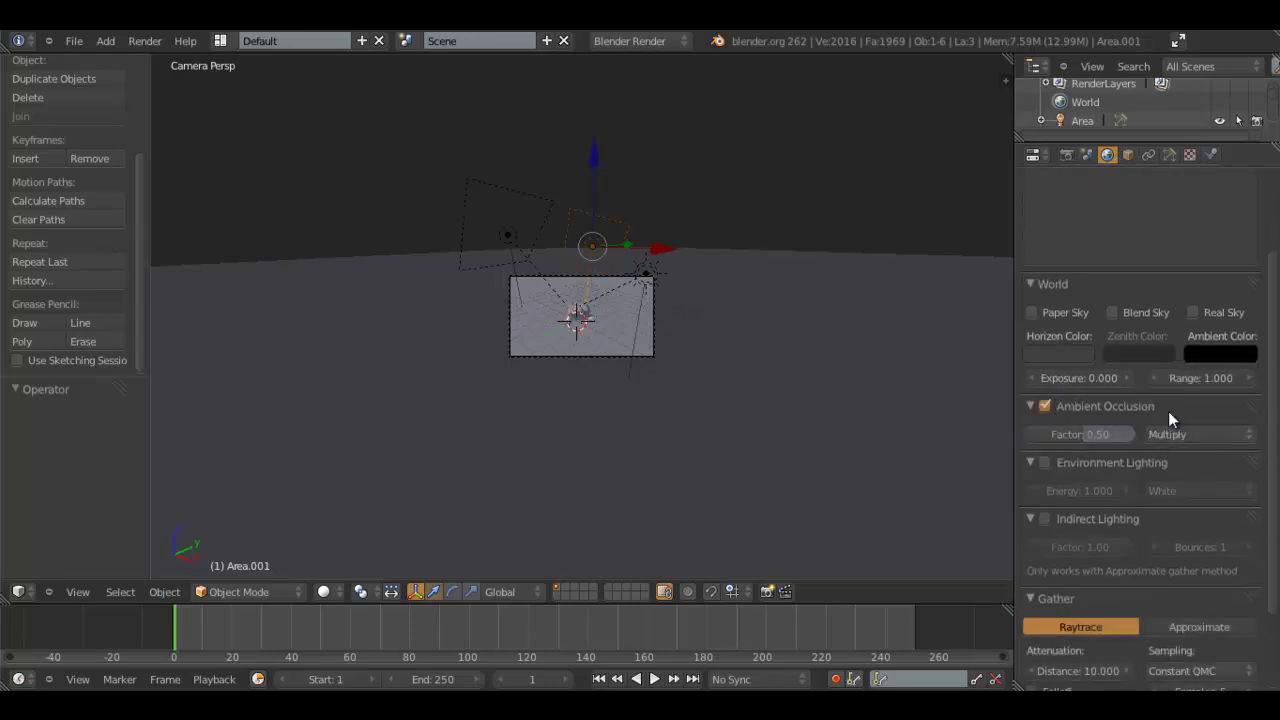
left_click(1168, 415)
left_click(1060, 434)
type("0.2")
key("Return")
Enable environment lighting for the world with an energy of 0.5 and Sky Color as its source
left_click(1045, 462)
left_click(1079, 490)
type("0.5")
key("Return")
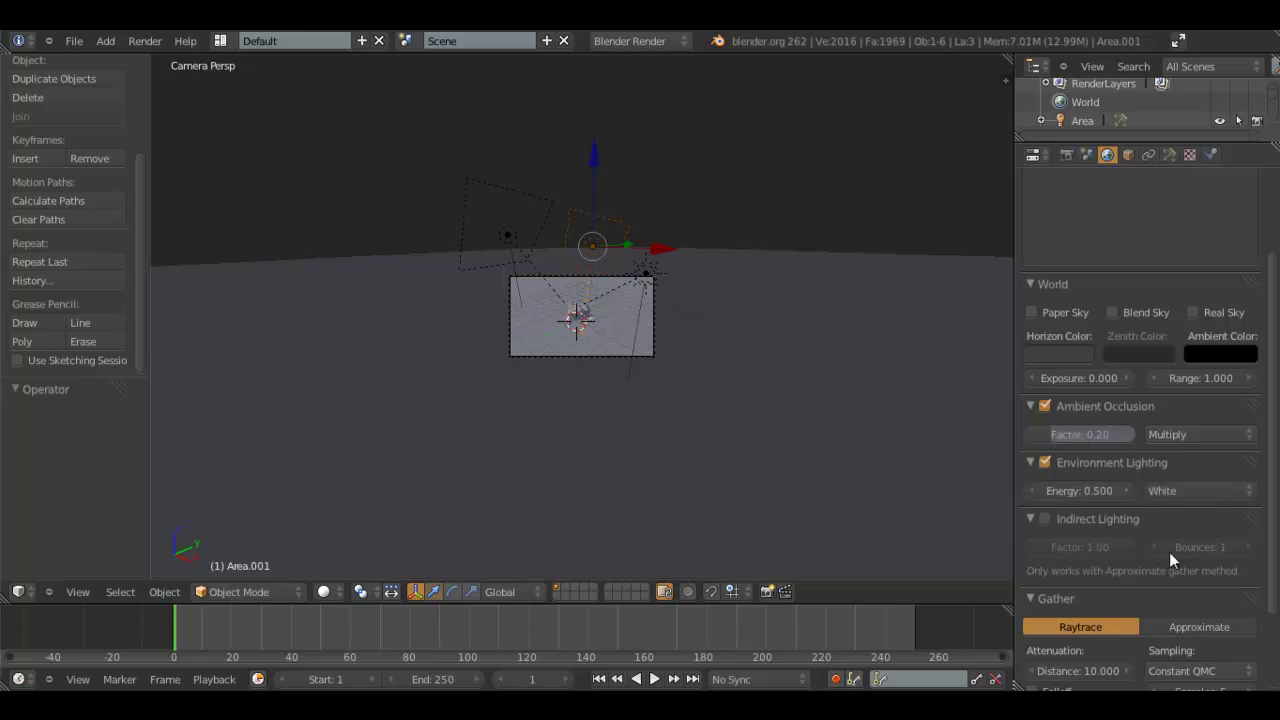
left_click(1172, 490)
left_click(1177, 448)
Enable indirect lighting and switch the world's gather method to Approximate
left_click(1080, 519)
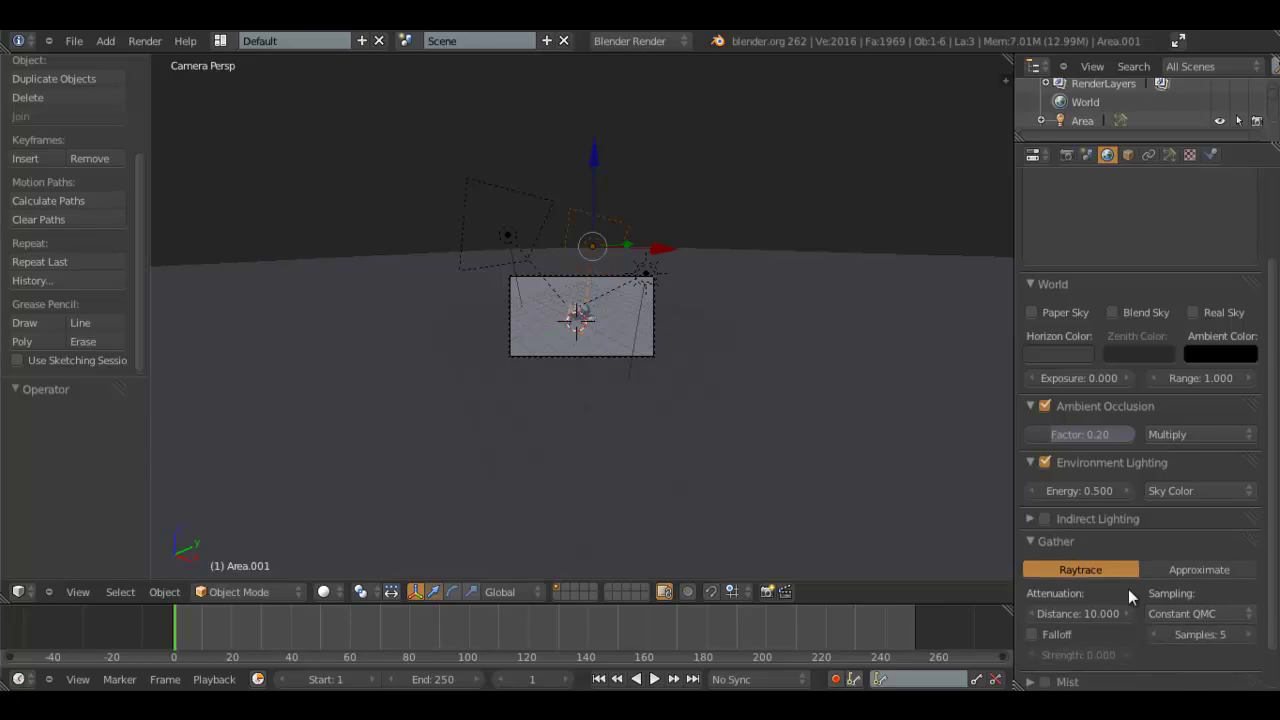
left_click(1045, 518)
left_click(1182, 568)
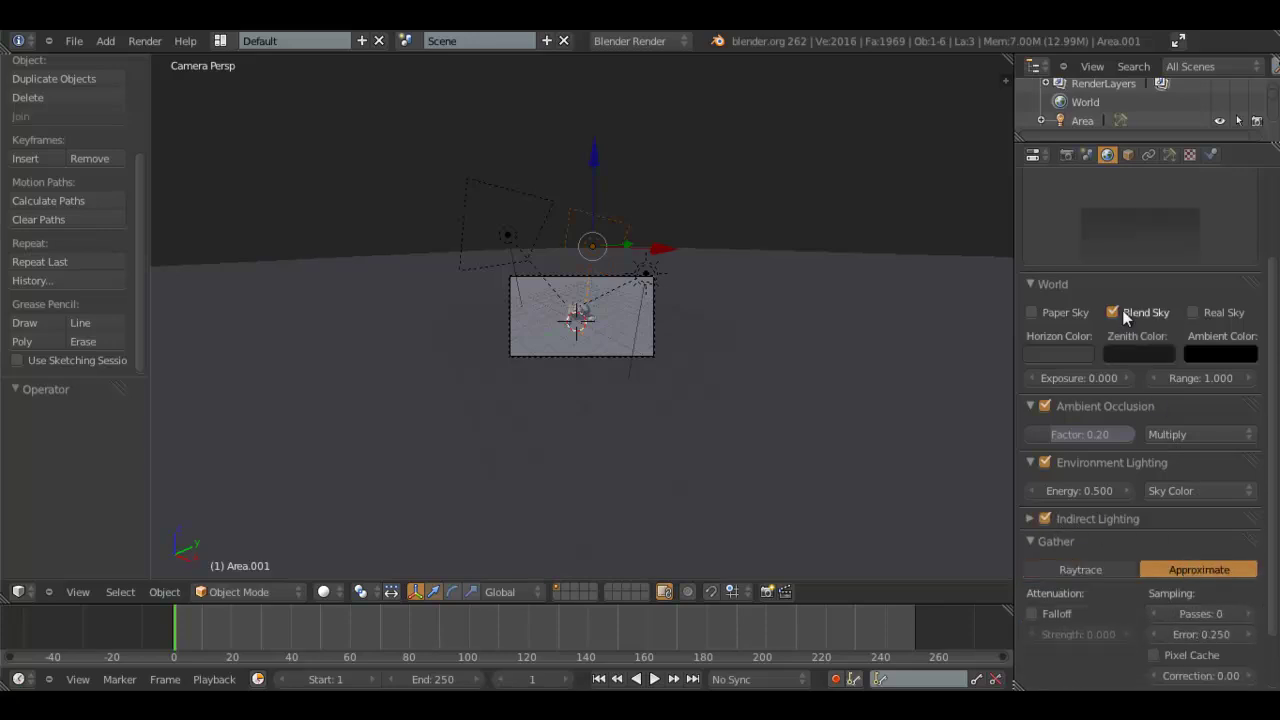
Turn on Blend Sky and set a light grey horizon colour and a blue-grey zenith colour
left_click(1122, 312)
left_click(1053, 353)
left_click_drag(1181, 147, 1183, 131)
left_click(1165, 354)
left_click(1157, 348)
left_click_drag(1157, 224, 1160, 158)
Render the camera view to check the world lighting on the monkey head
left_click(1087, 155)
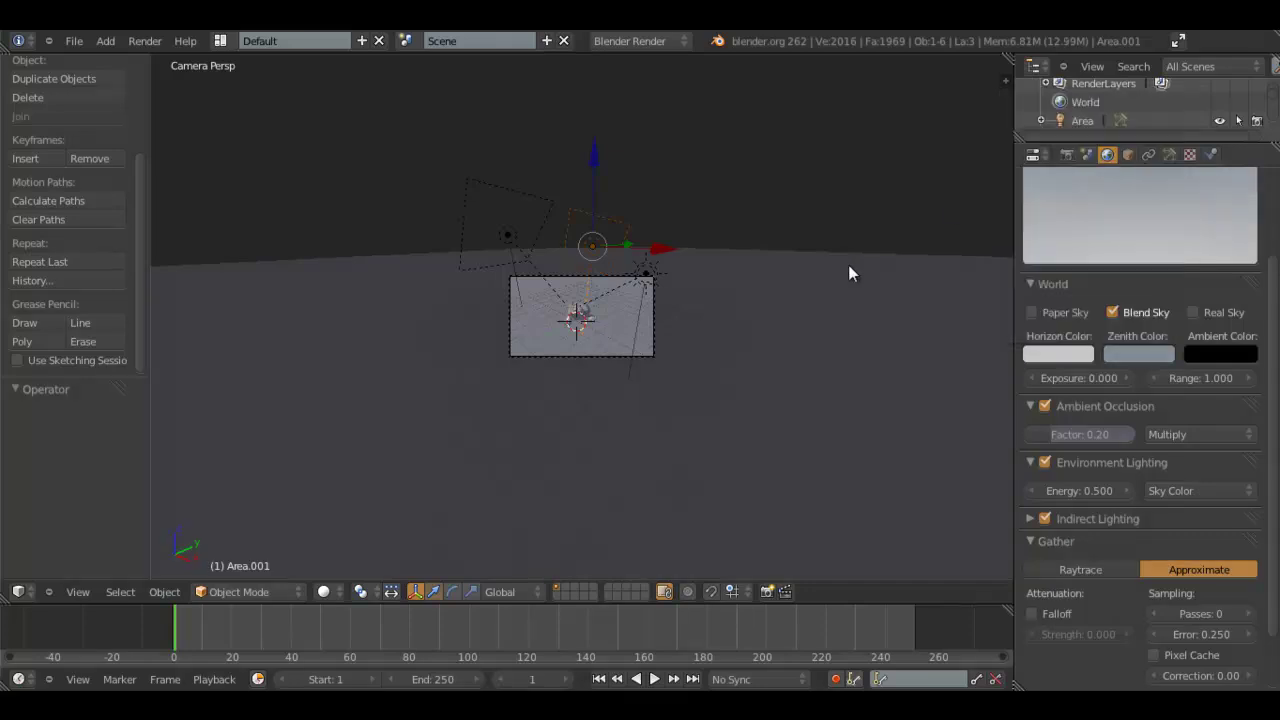
key("F12")
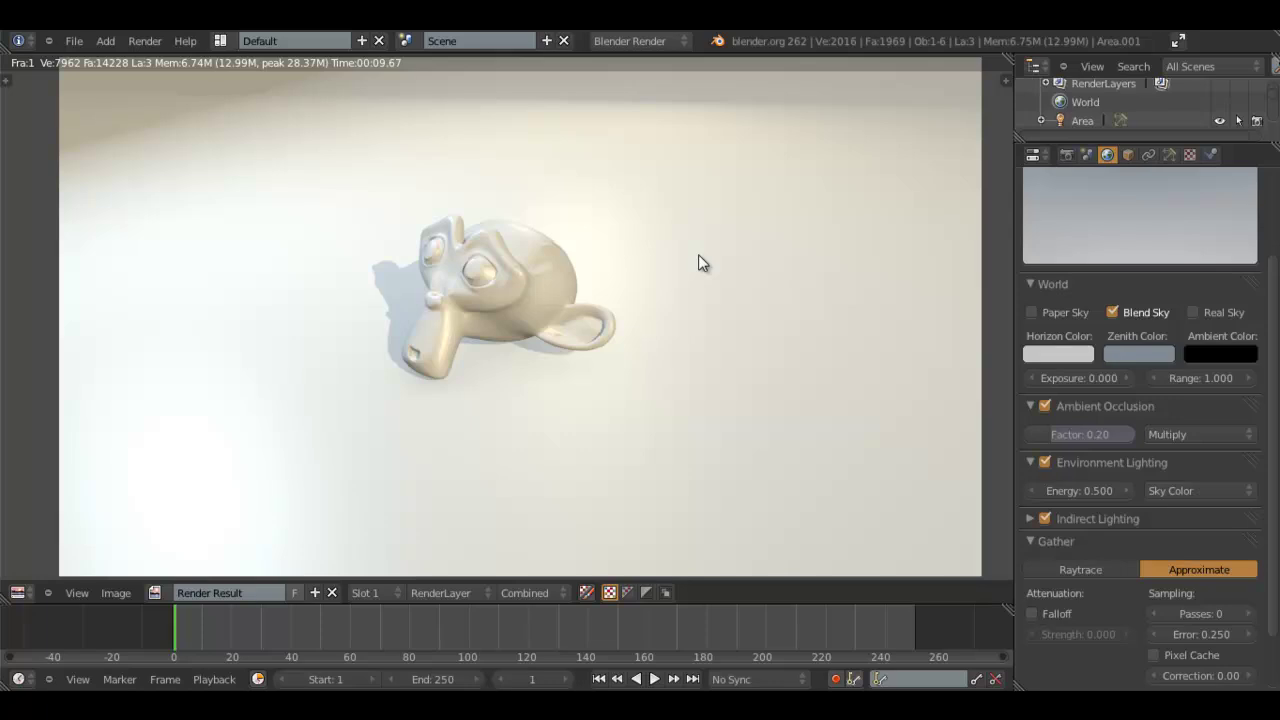
key("Escape")
Examine from above how the sun lamp and the pale blue area lamp are placed around the monkey head
key("KP_7")
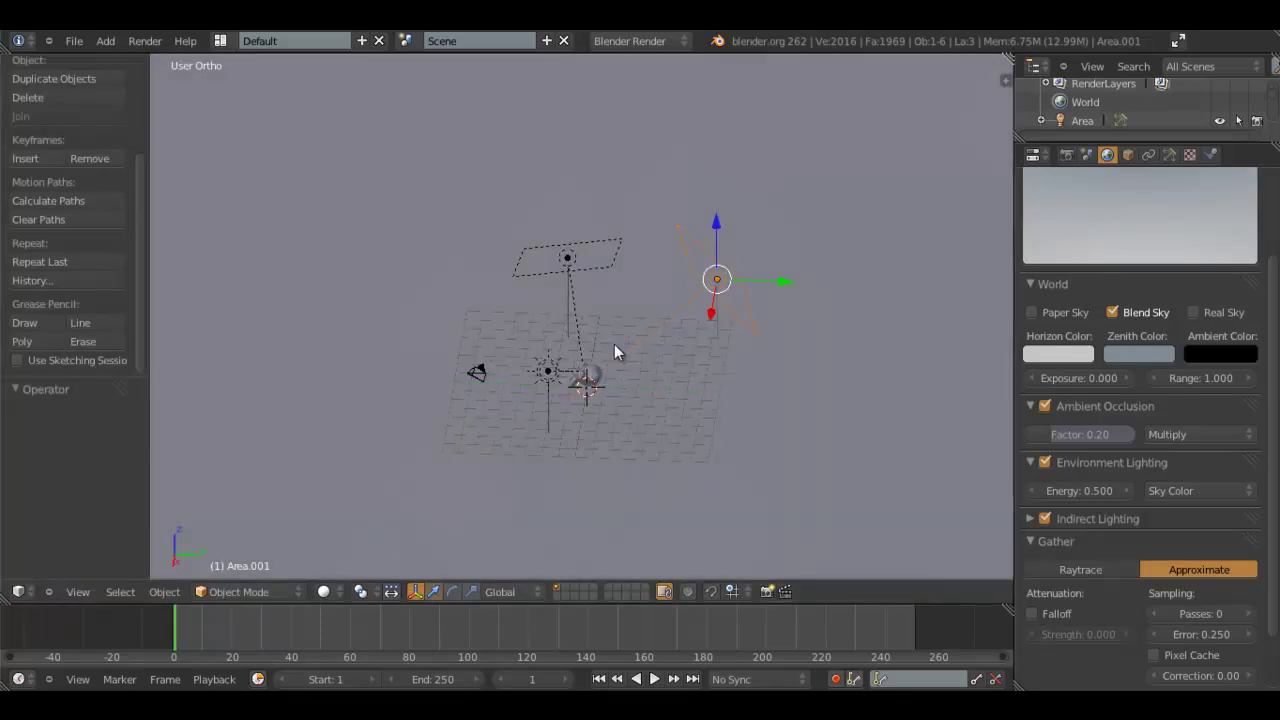
scroll(660, 355, "up", 4)
right_click(855, 362)
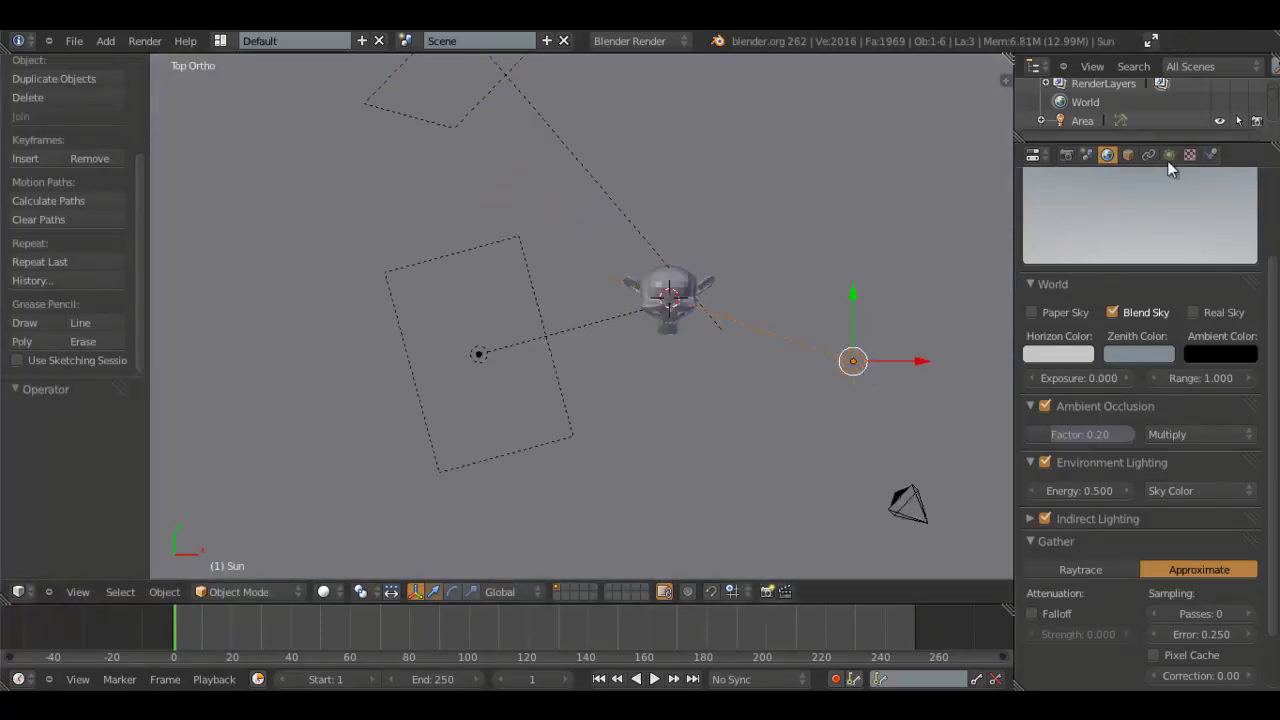
middle_click_drag(857, 410, 787, 437, "shift")
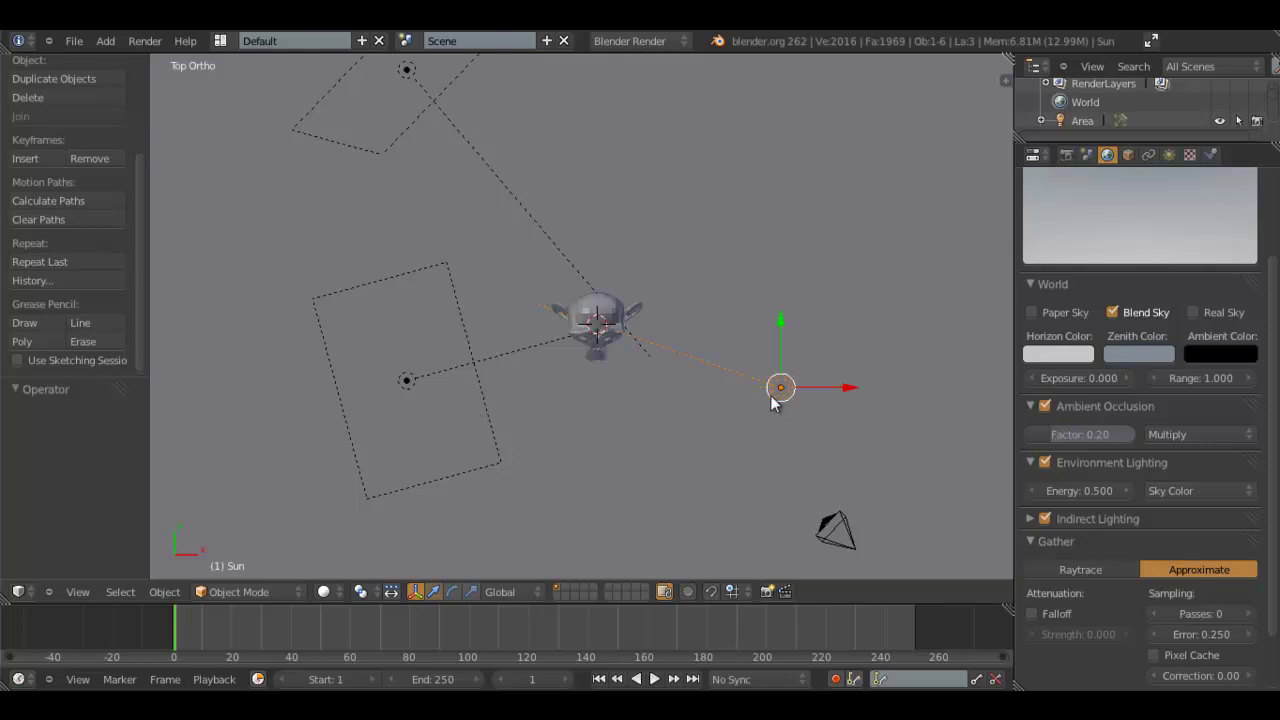
right_click(406, 382)
middle_click_drag(541, 420, 454, 337)
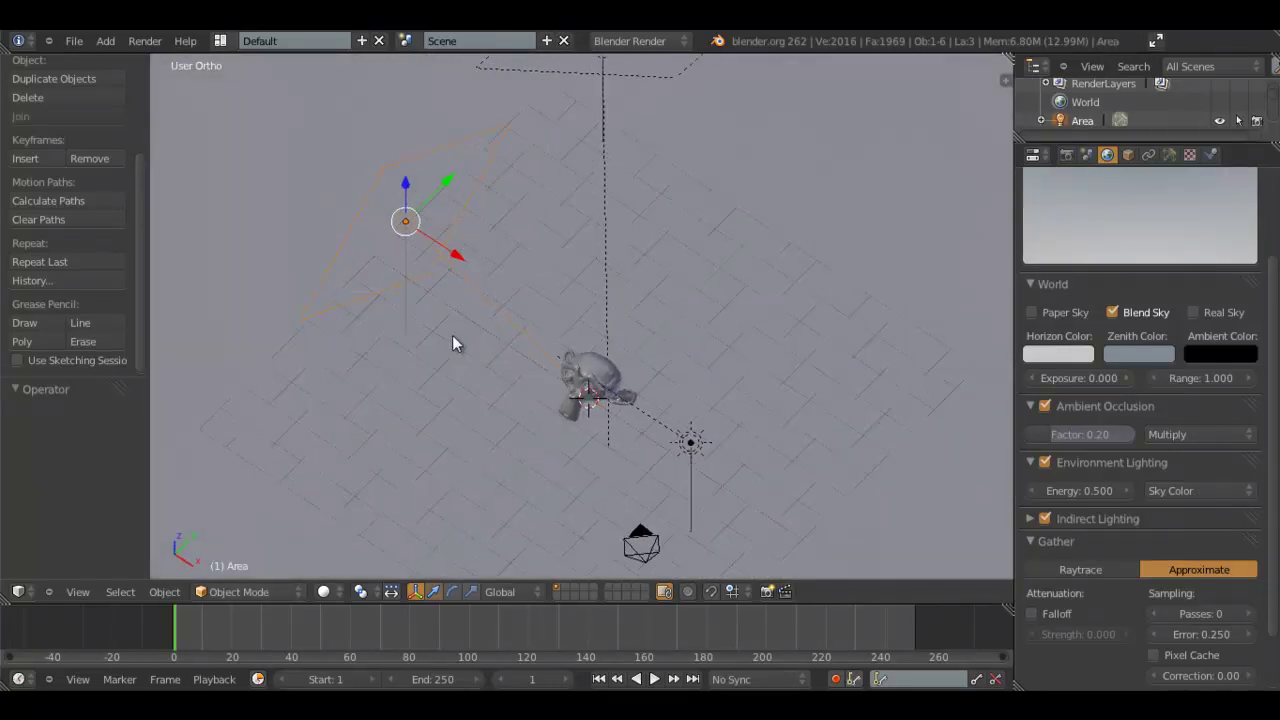
key("KP_7")
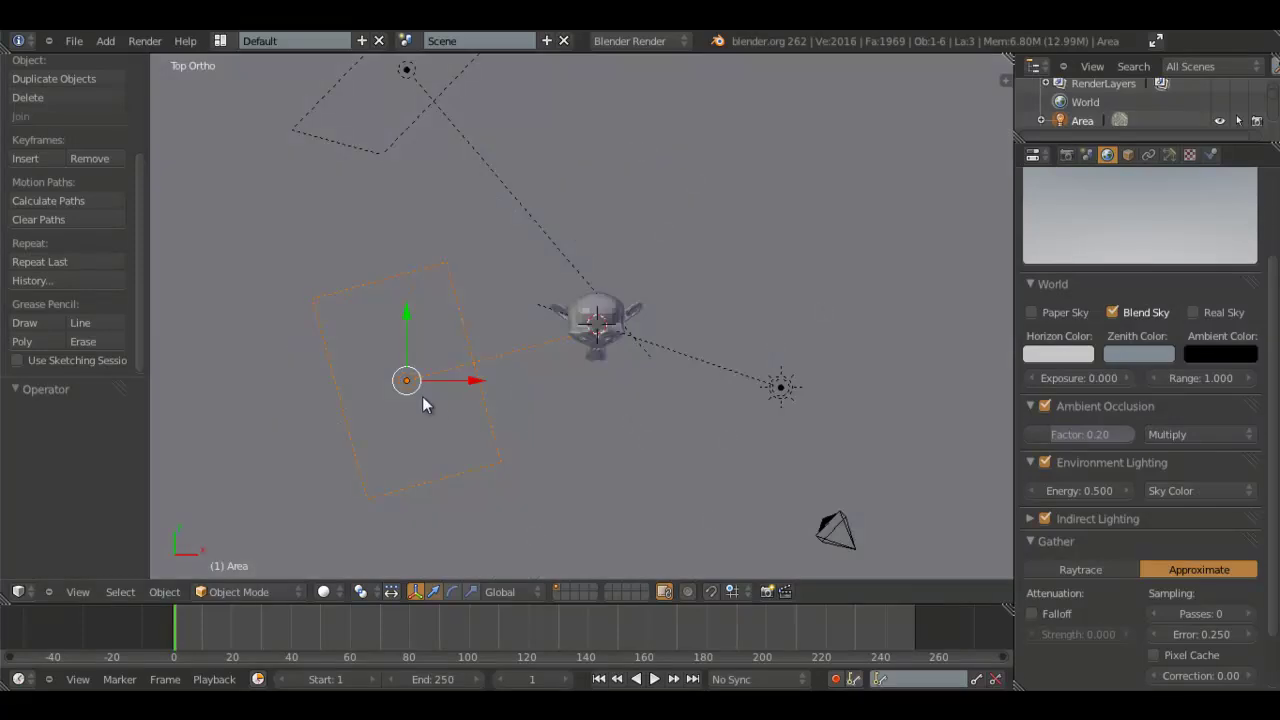
scroll(688, 371, "up", 5)
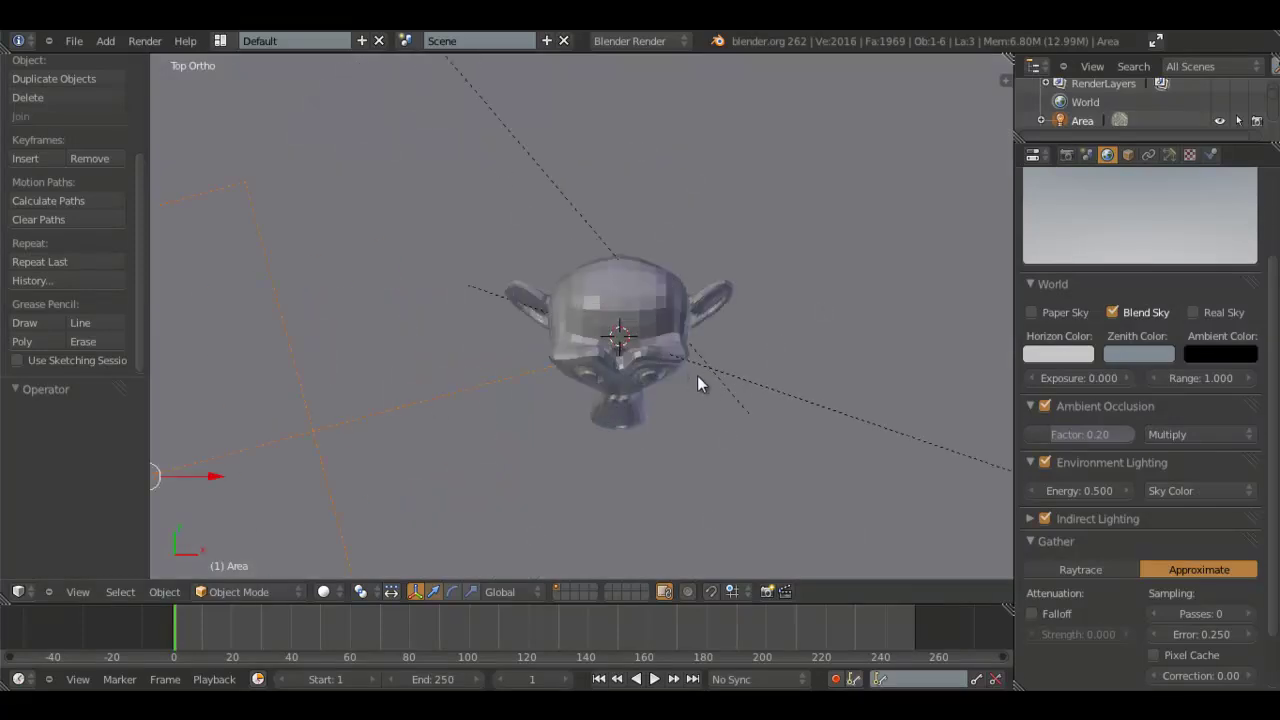
key("c")
left_click(619, 323)
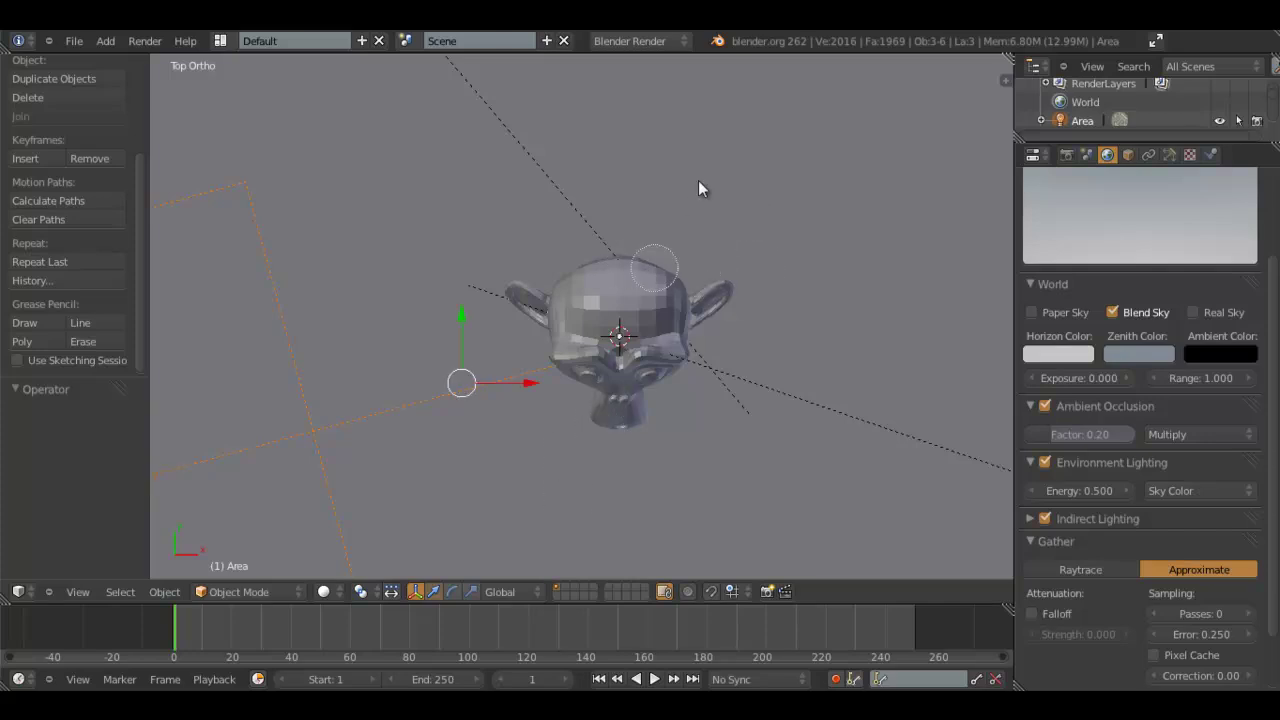
right_click(647, 373)
right_click(470, 386)
key("c")
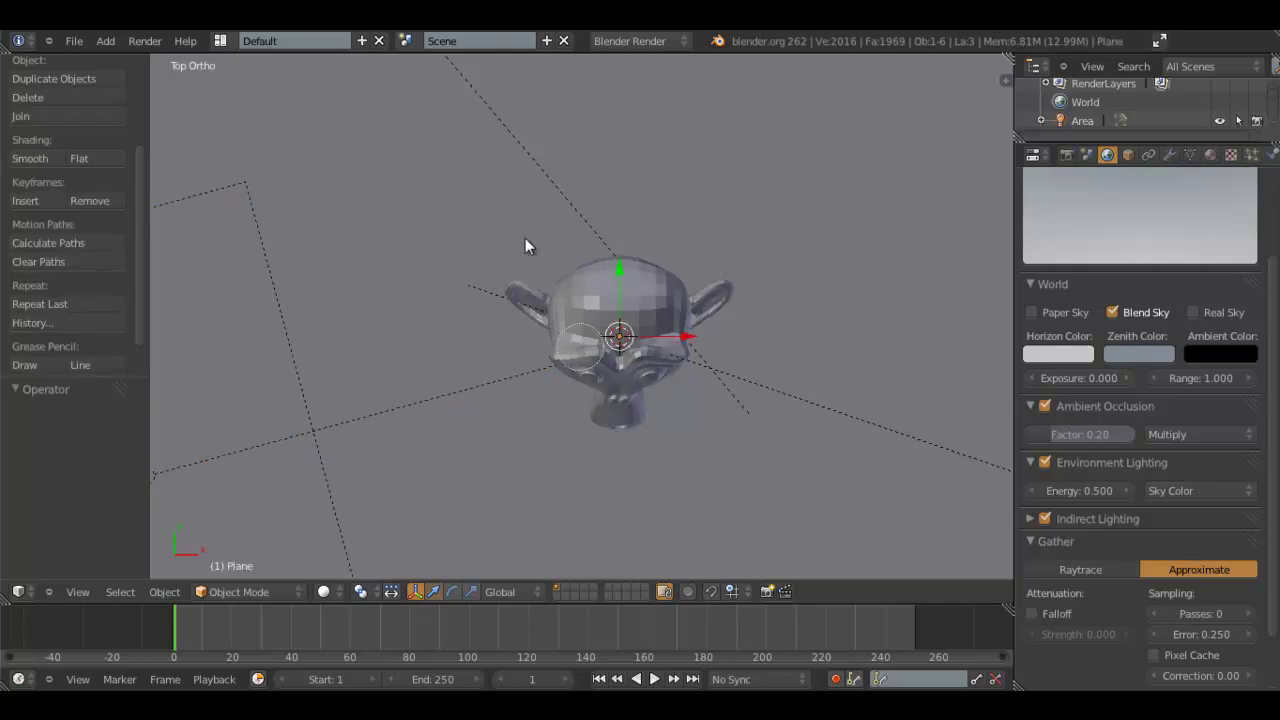
key("Escape")
scroll(615, 455, "down", 6)
middle_click_drag(411, 127, 454, 241, "shift")
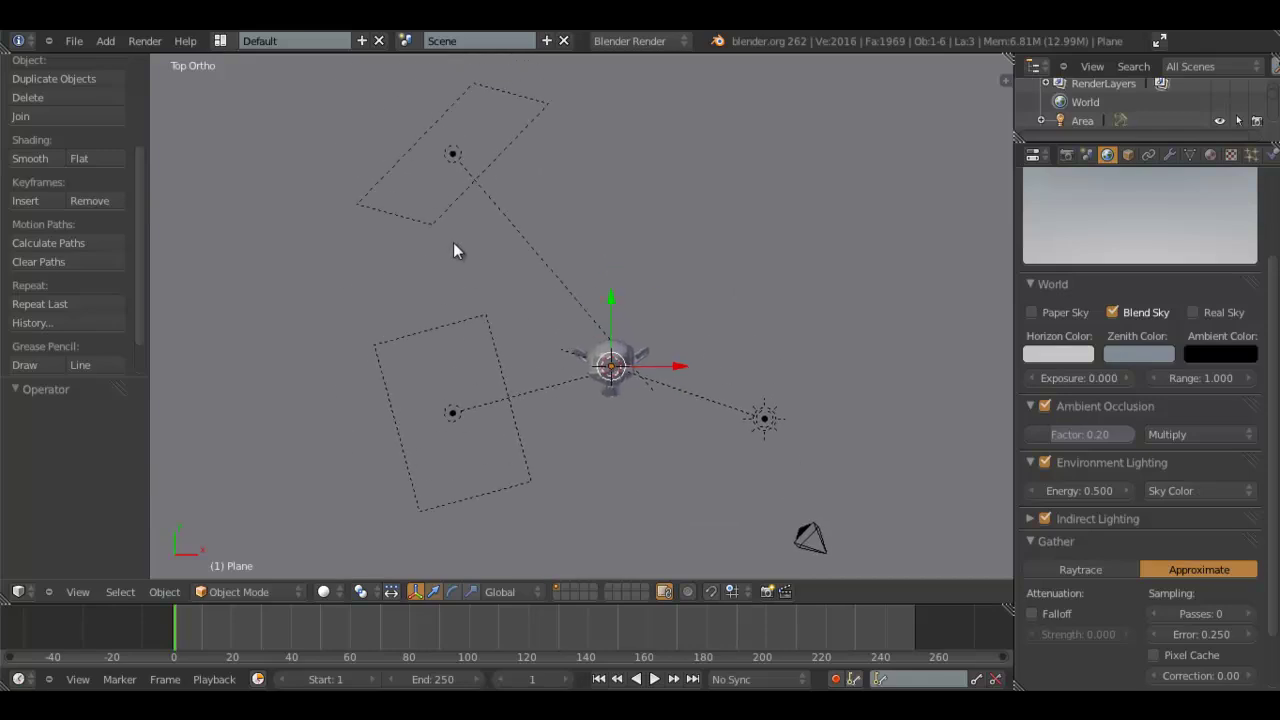
key("c")
key("Escape")
Return to the camera view and enlarge the camera frame around the monkey head
scroll(682, 343, "up", 8)
middle_click_drag(686, 362, 596, 286)
scroll(644, 439, "down", 5)
middle_click_drag(644, 447, 480, 329)
key("KP_0")
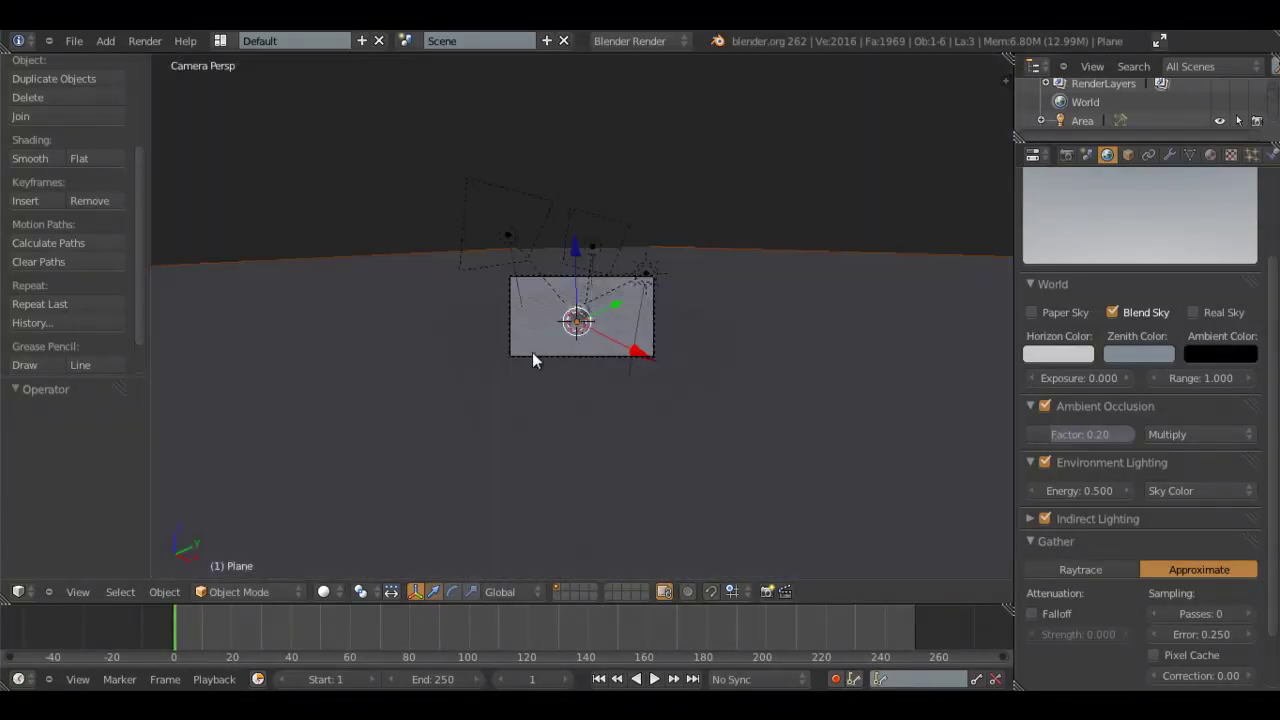
scroll(543, 351, "up", 5)
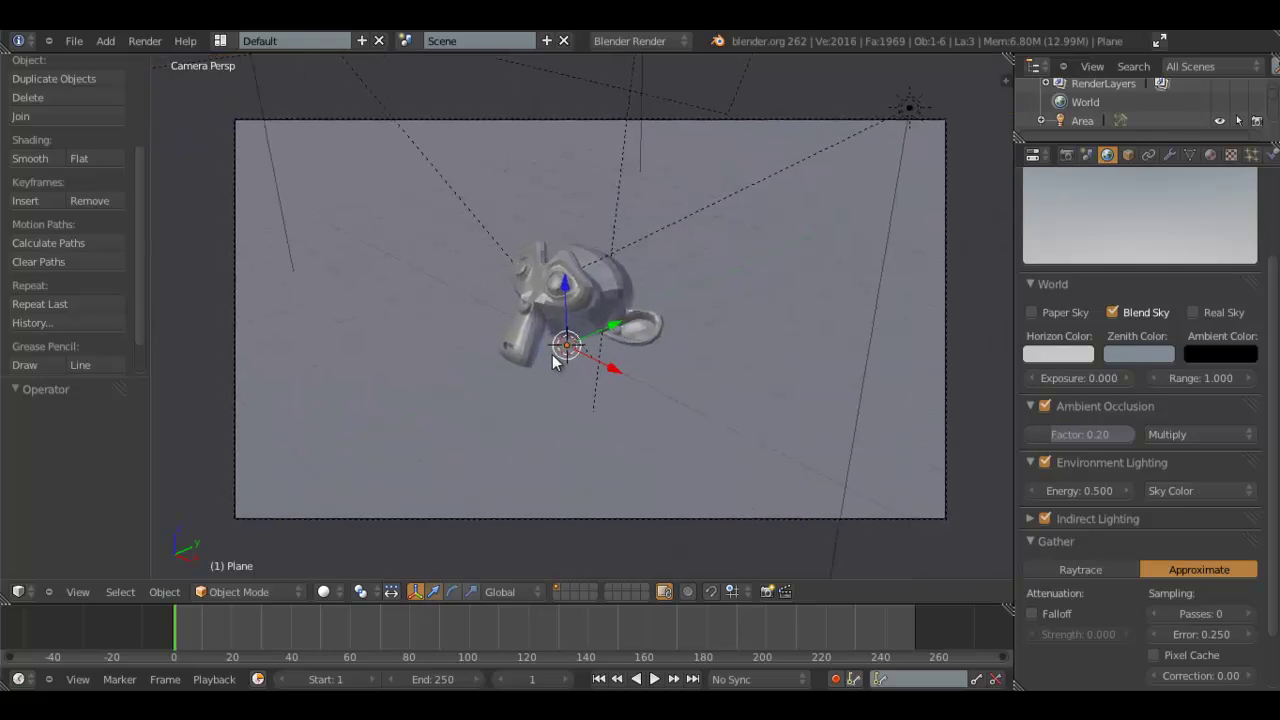
middle_click_drag(539, 351, 550, 356, "shift")
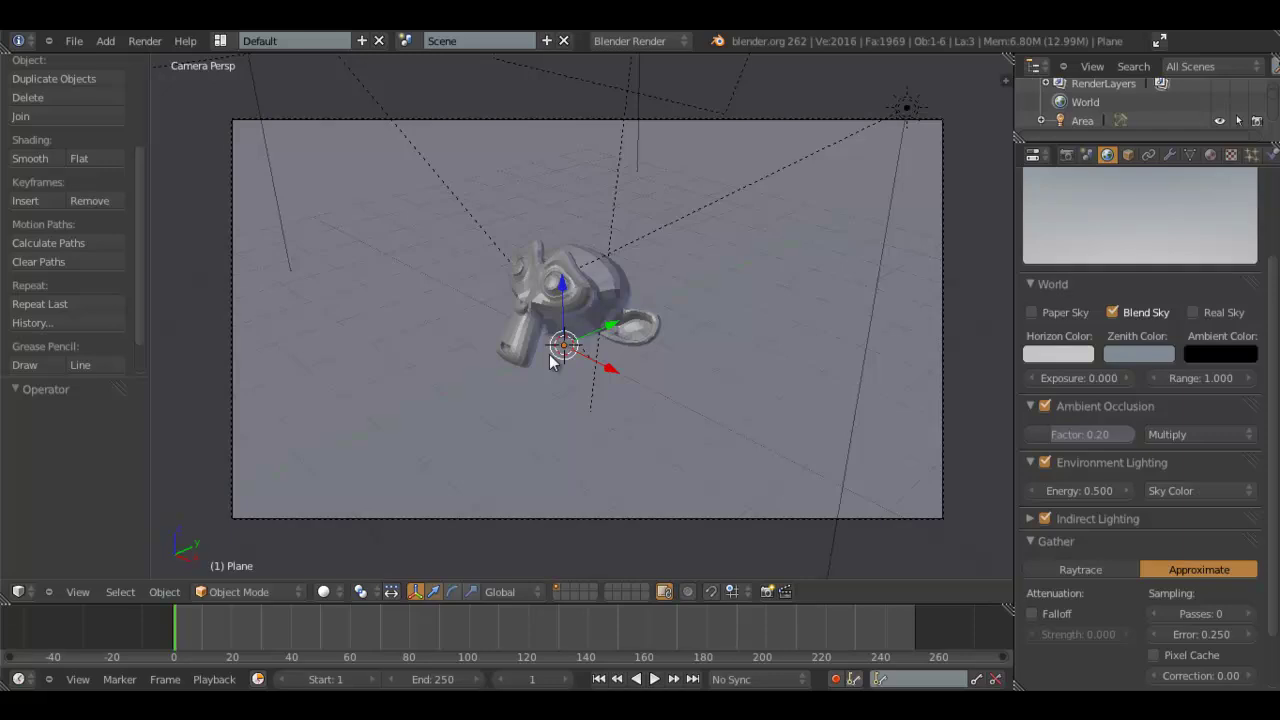